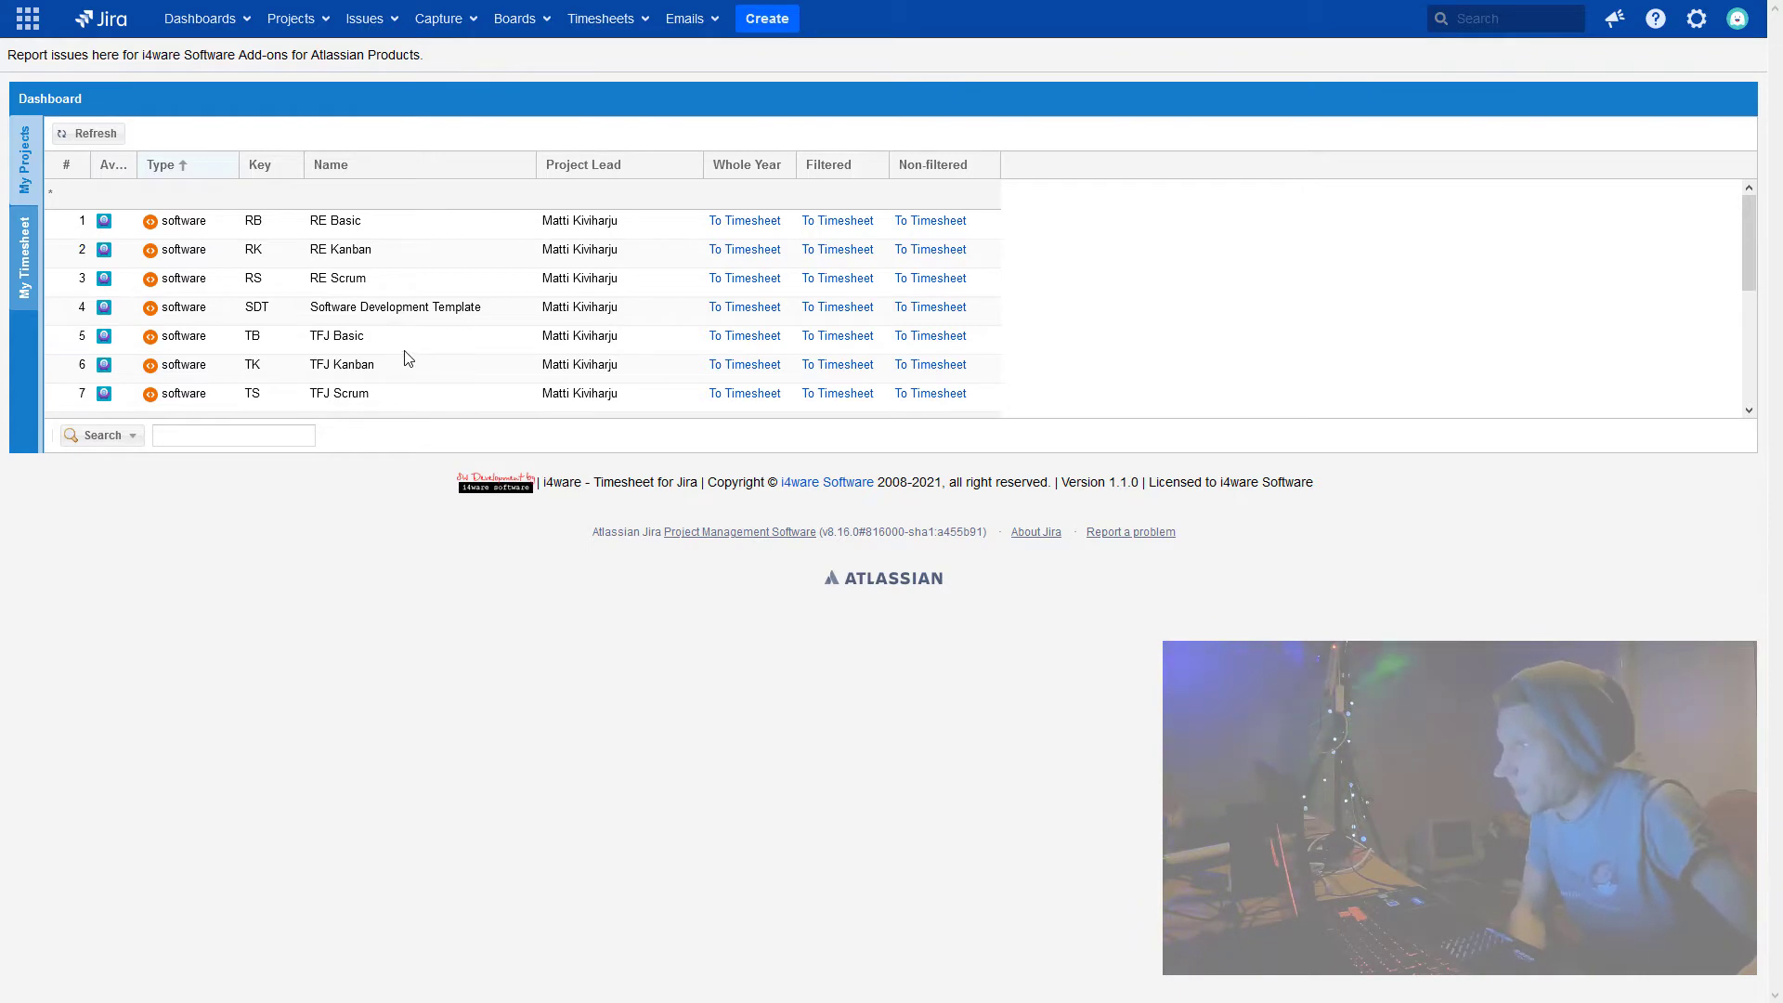
- Browse the project list sorted by type in descending and ascending order
scroll(405, 356, "down", 5)
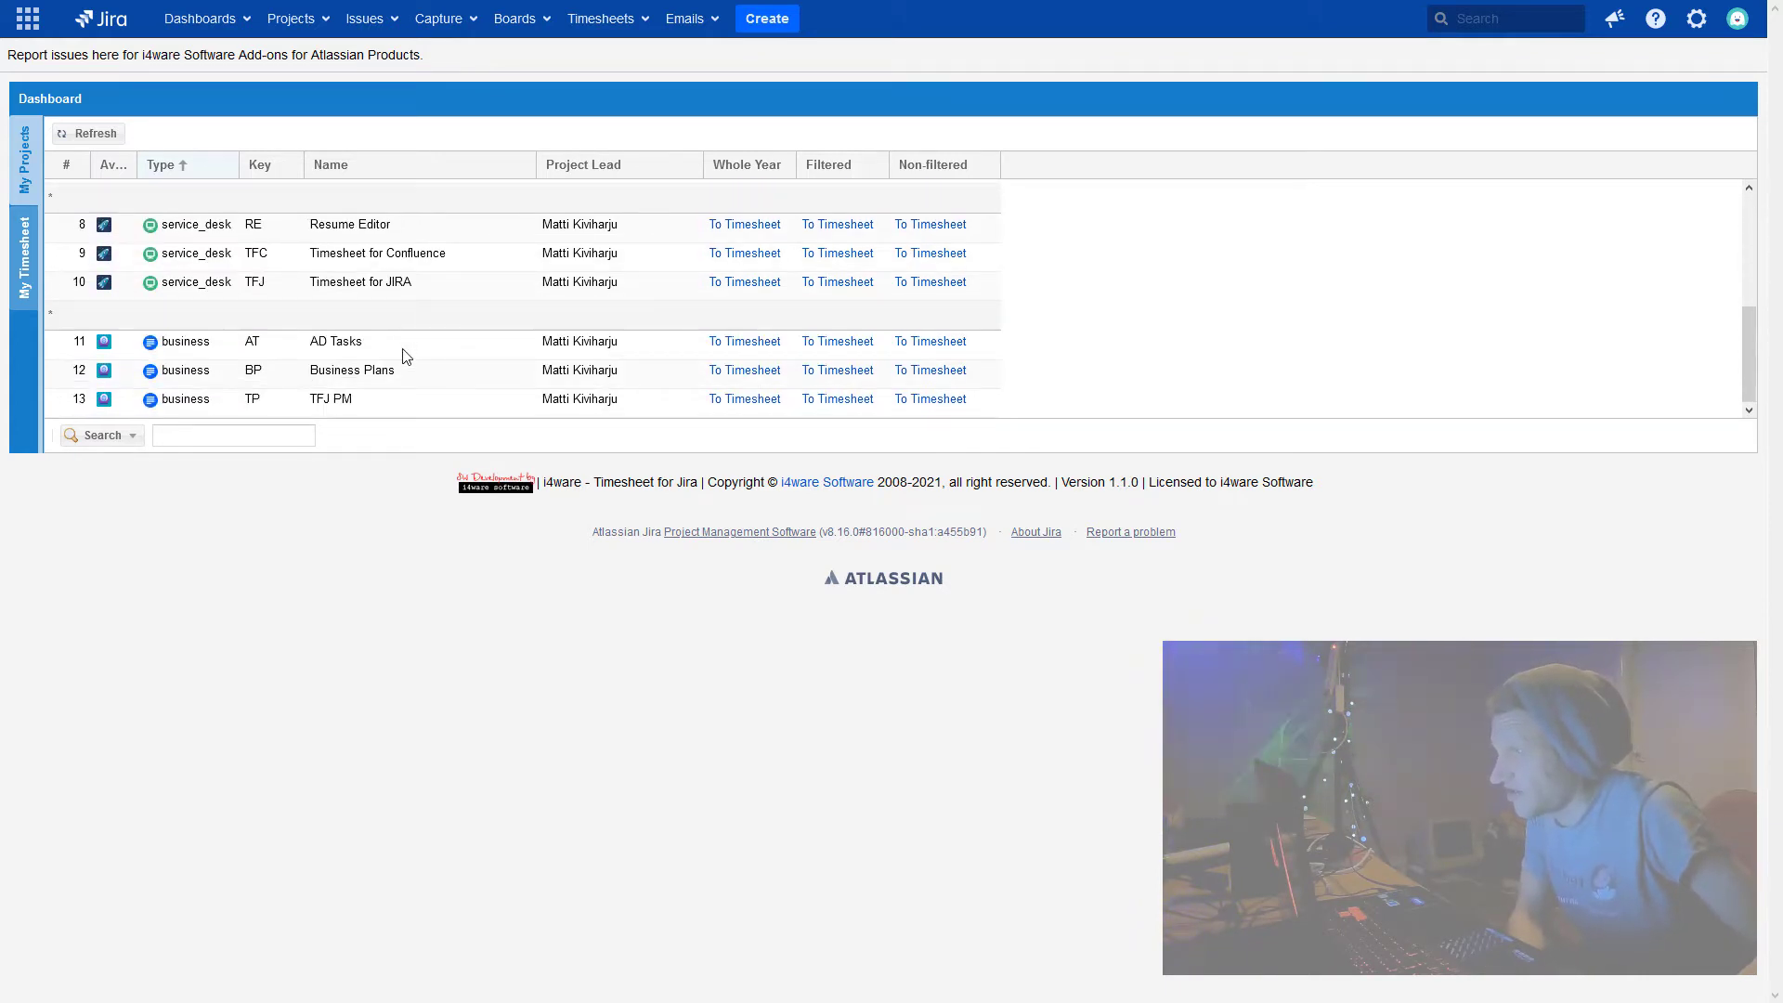
scroll(405, 357, "up", 5)
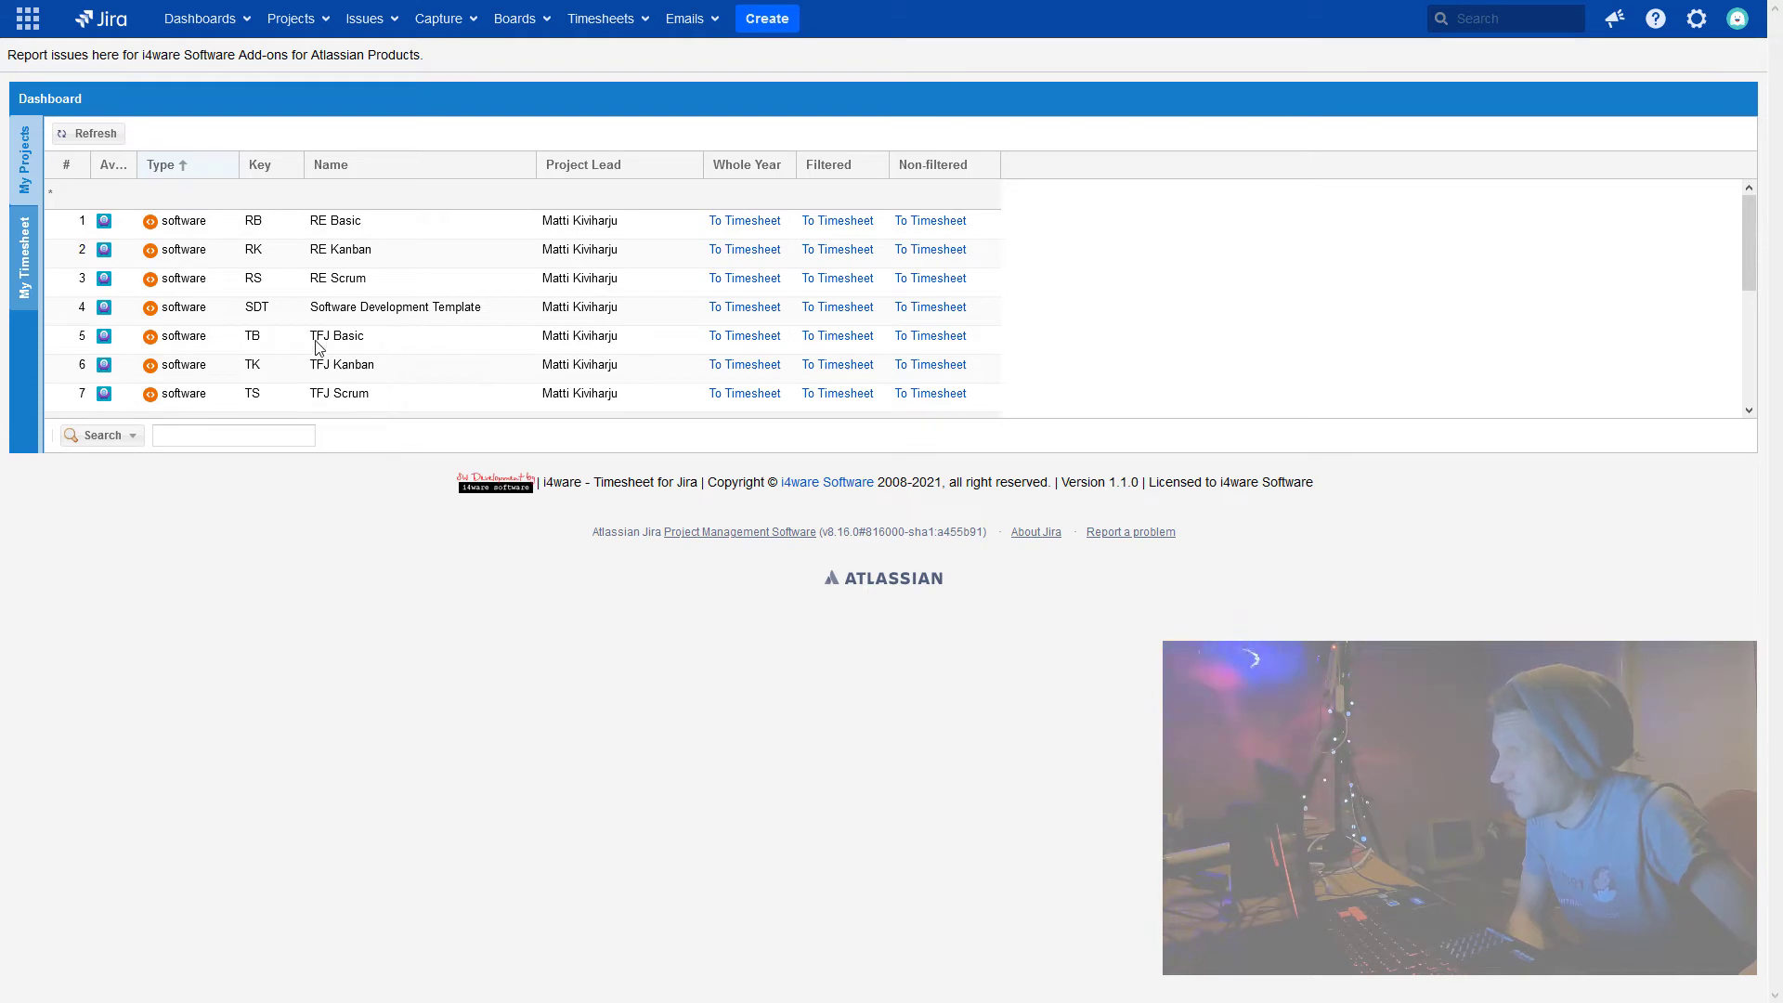
left_click(207, 174)
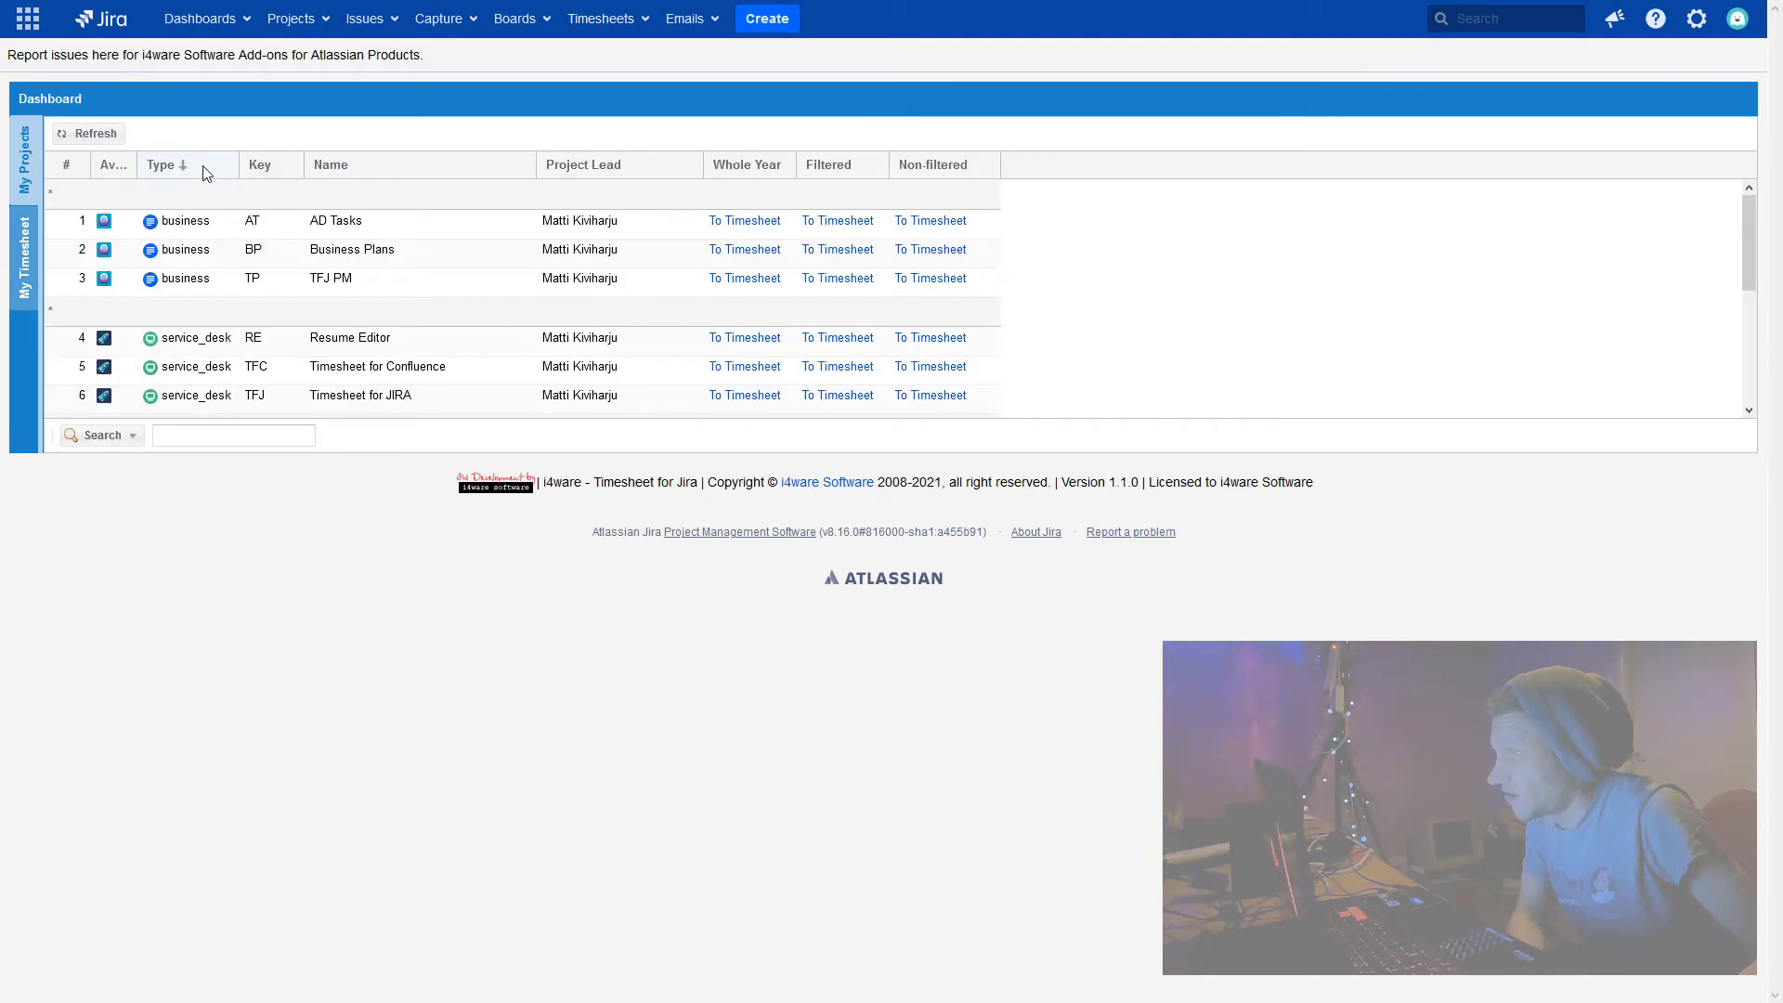
scroll(209, 191, "down", 5)
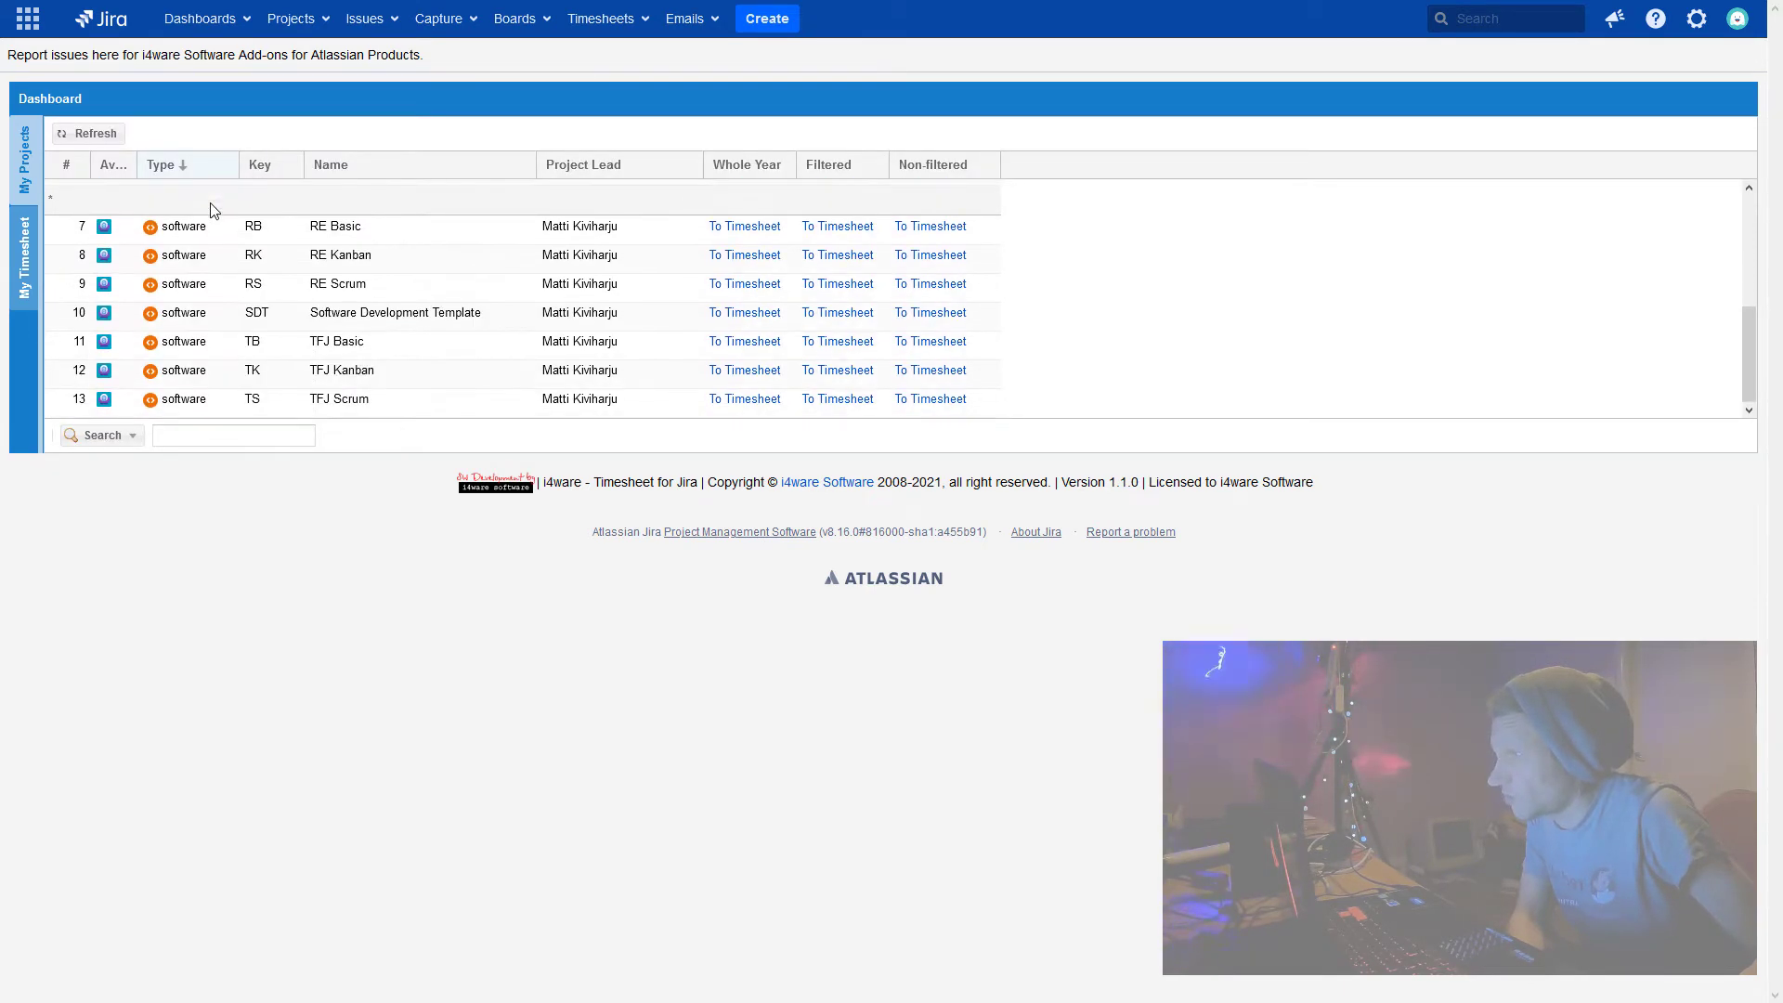
scroll(213, 308, "up", 5)
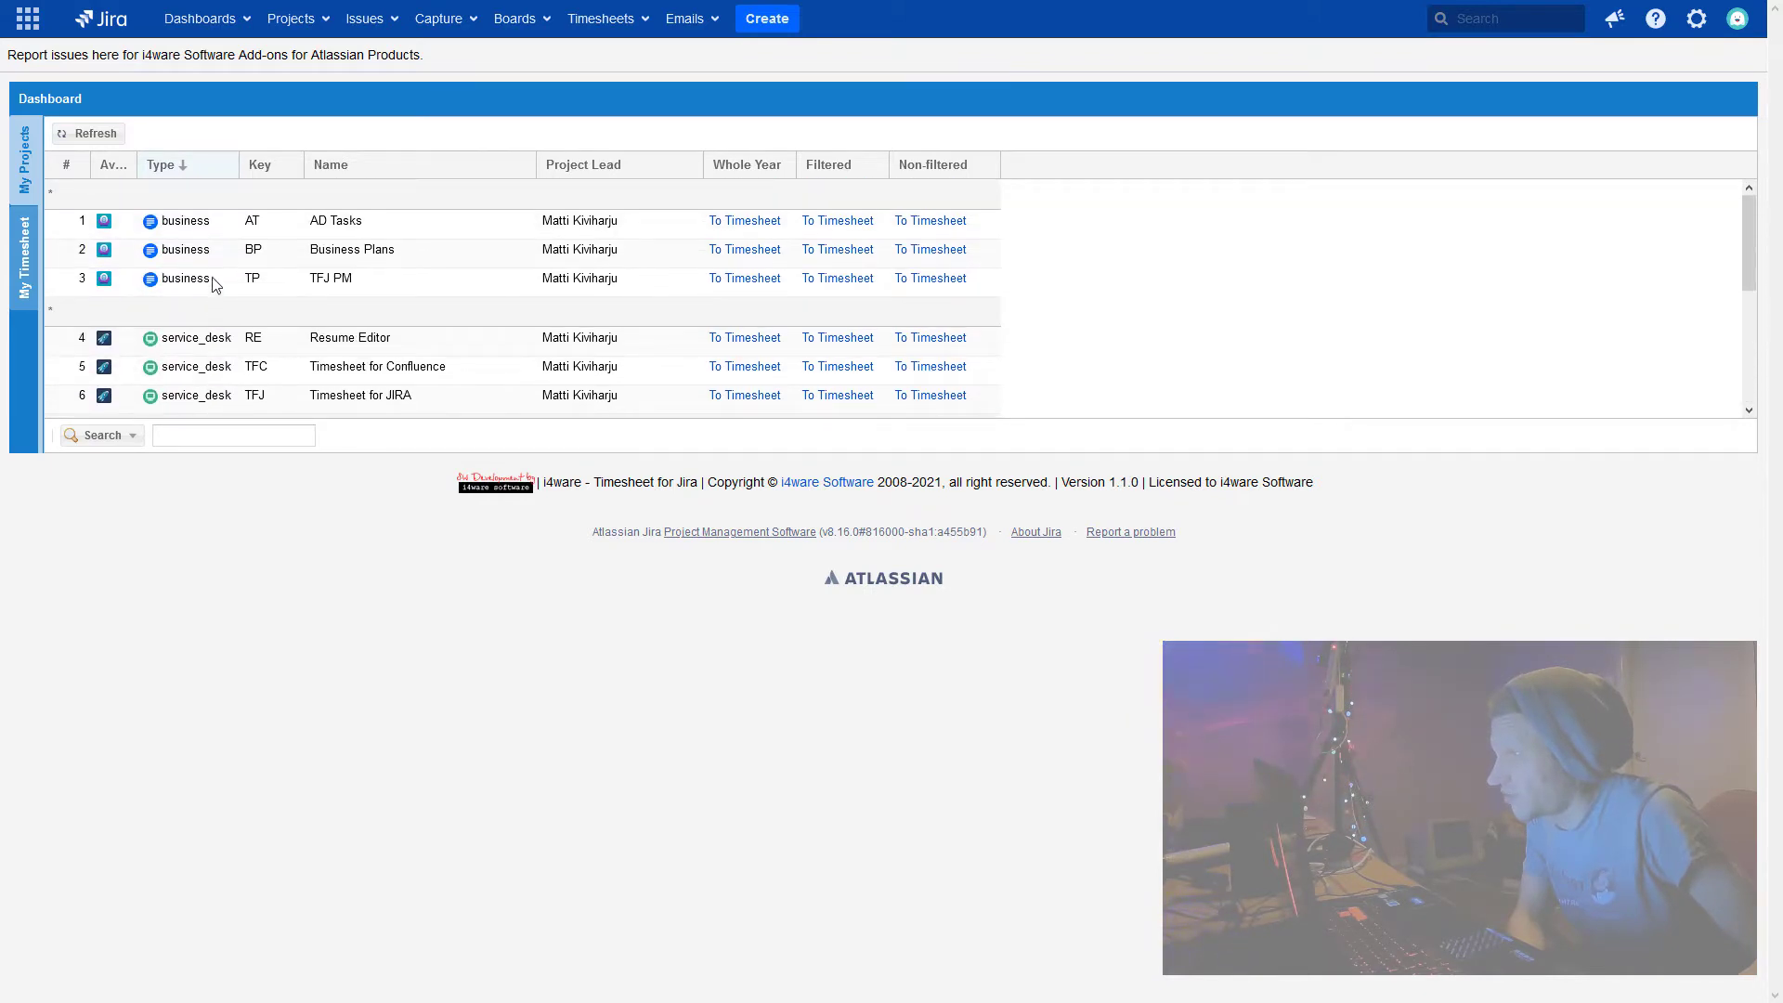
left_click(222, 171)
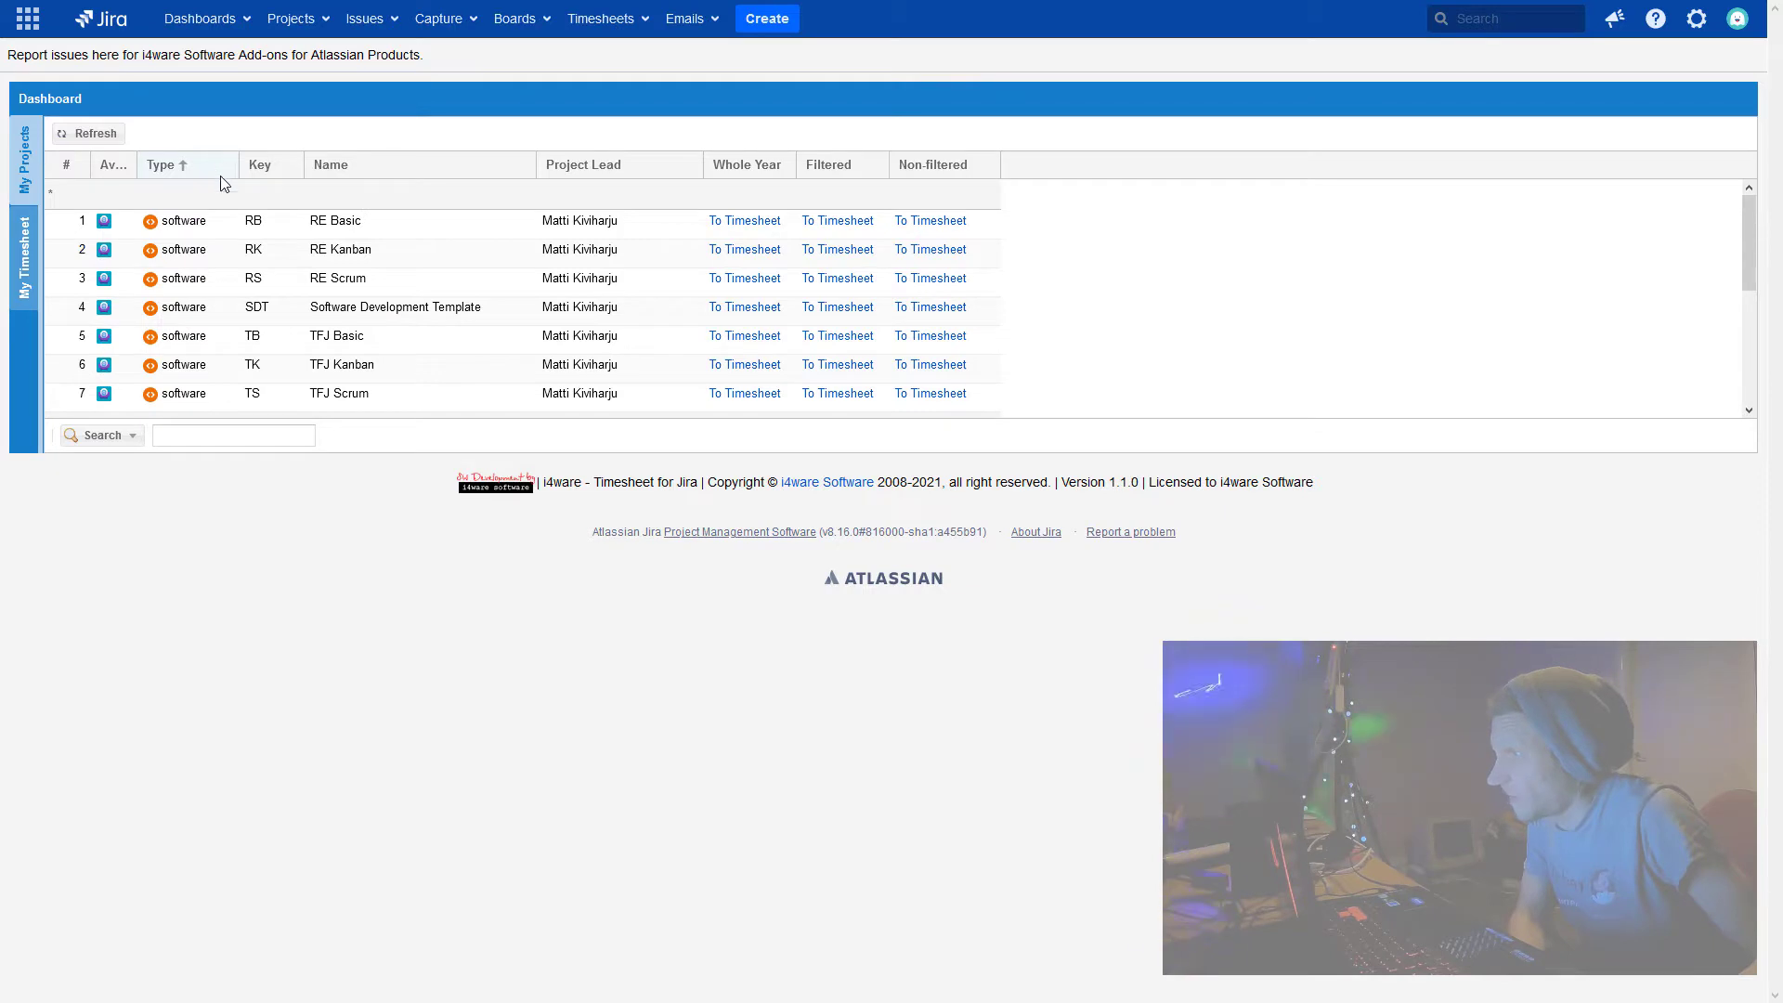
- Search the project list by name for "RE" and clear the search to restore the full list
left_click(139, 443)
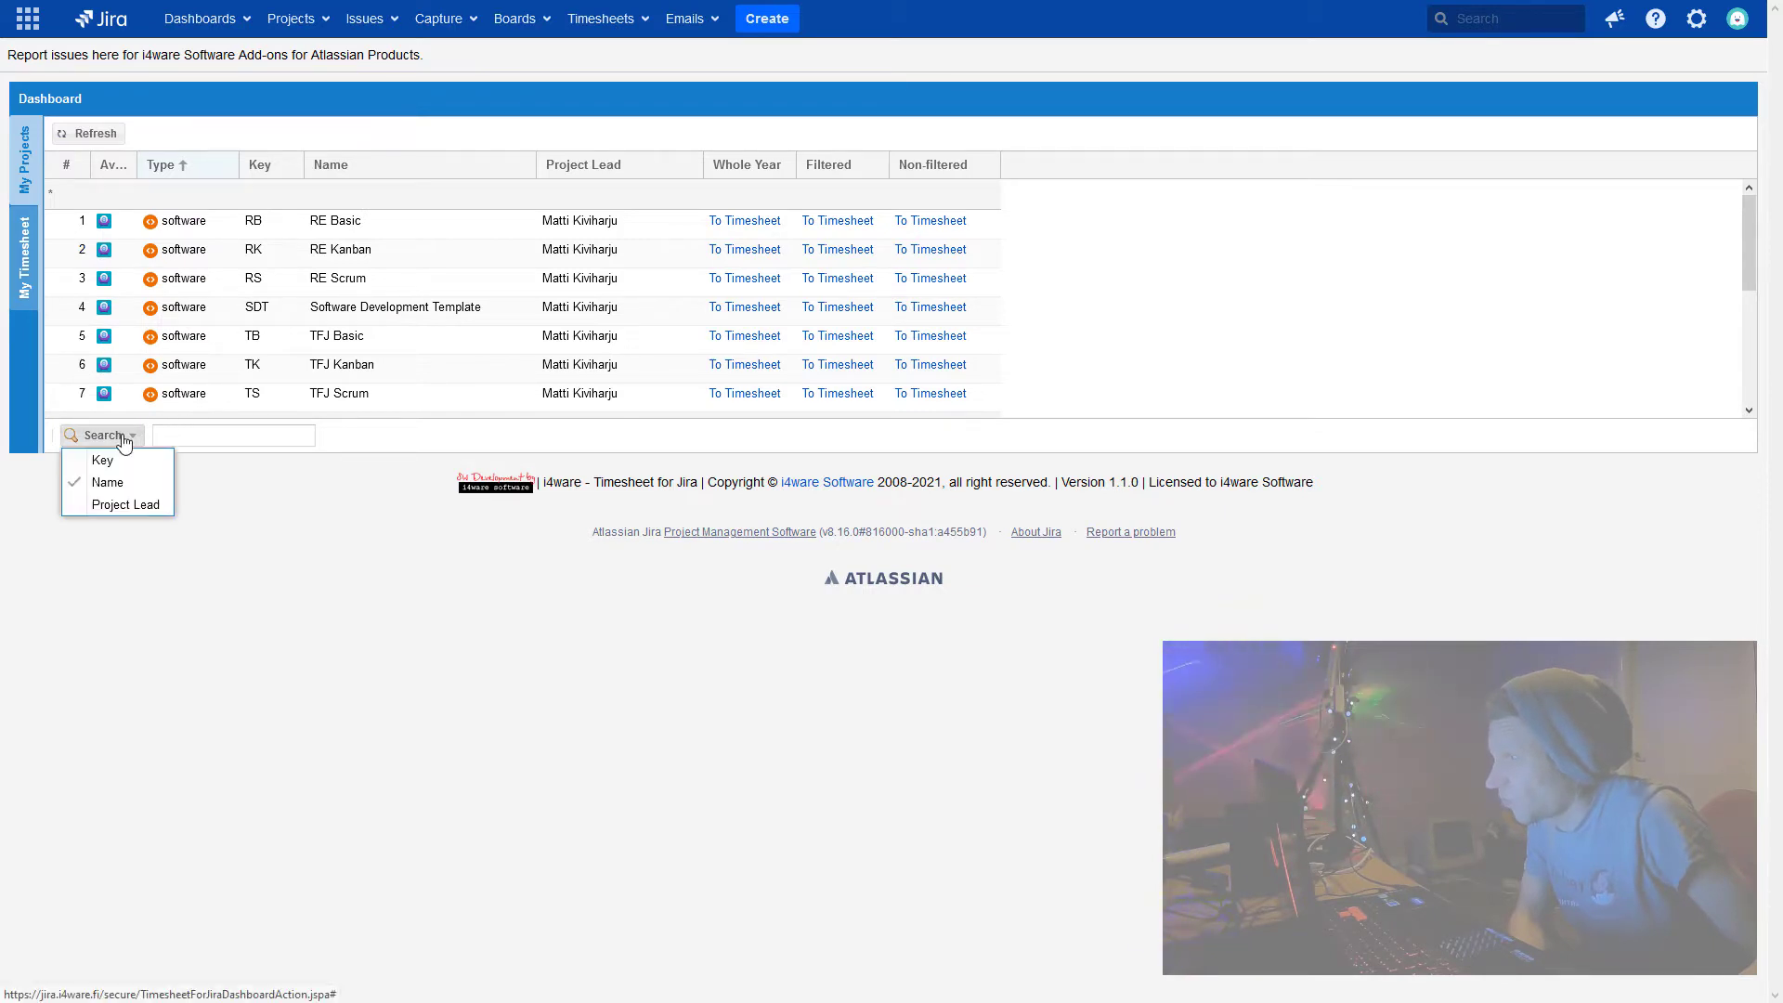
left_click(128, 437)
left_click(170, 437)
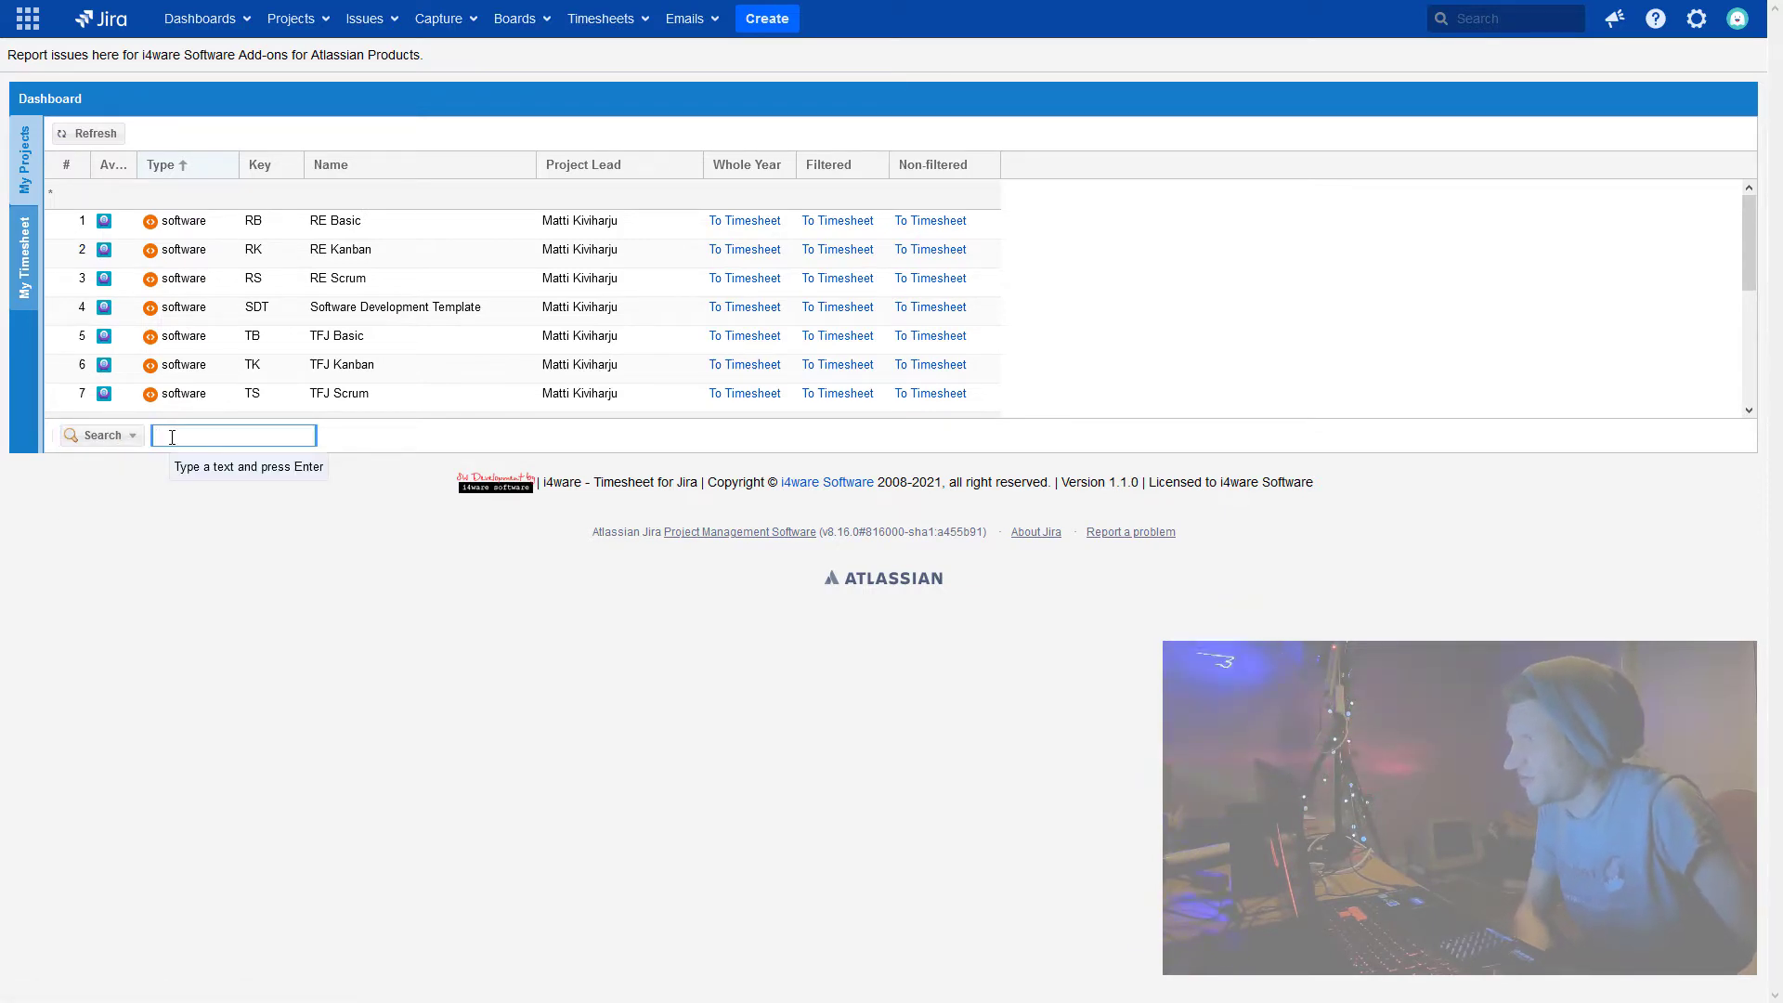
type("RE")
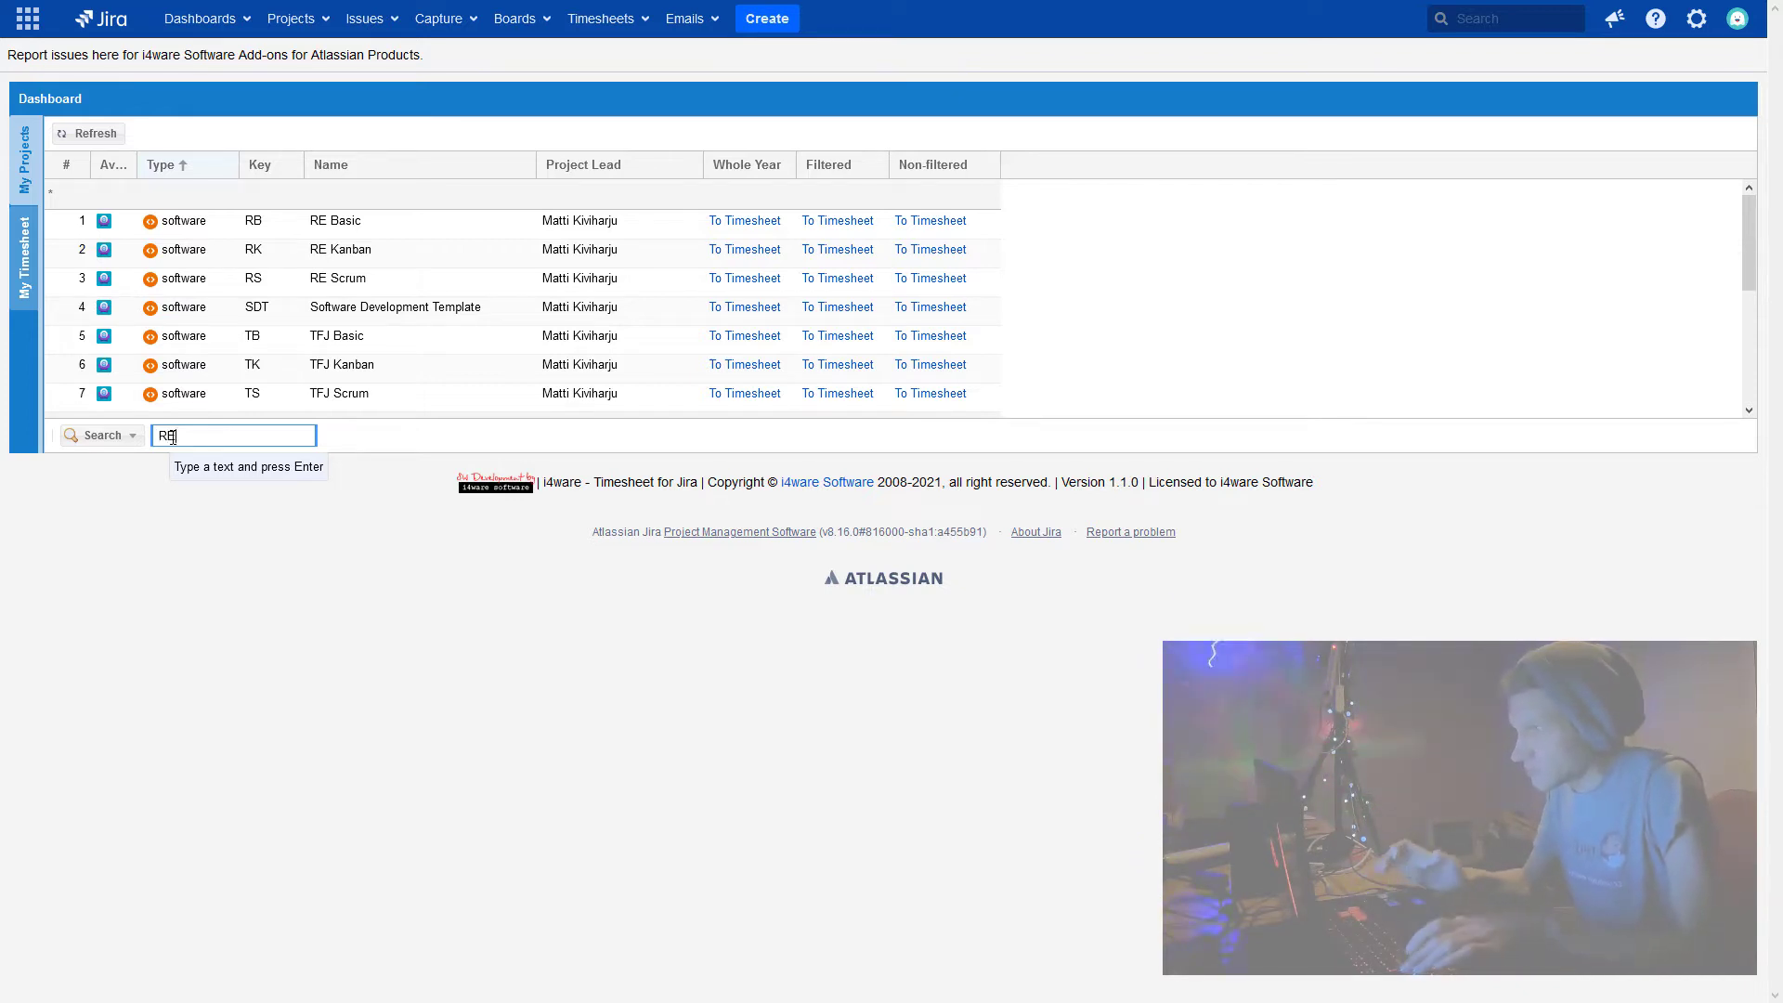
key("Return")
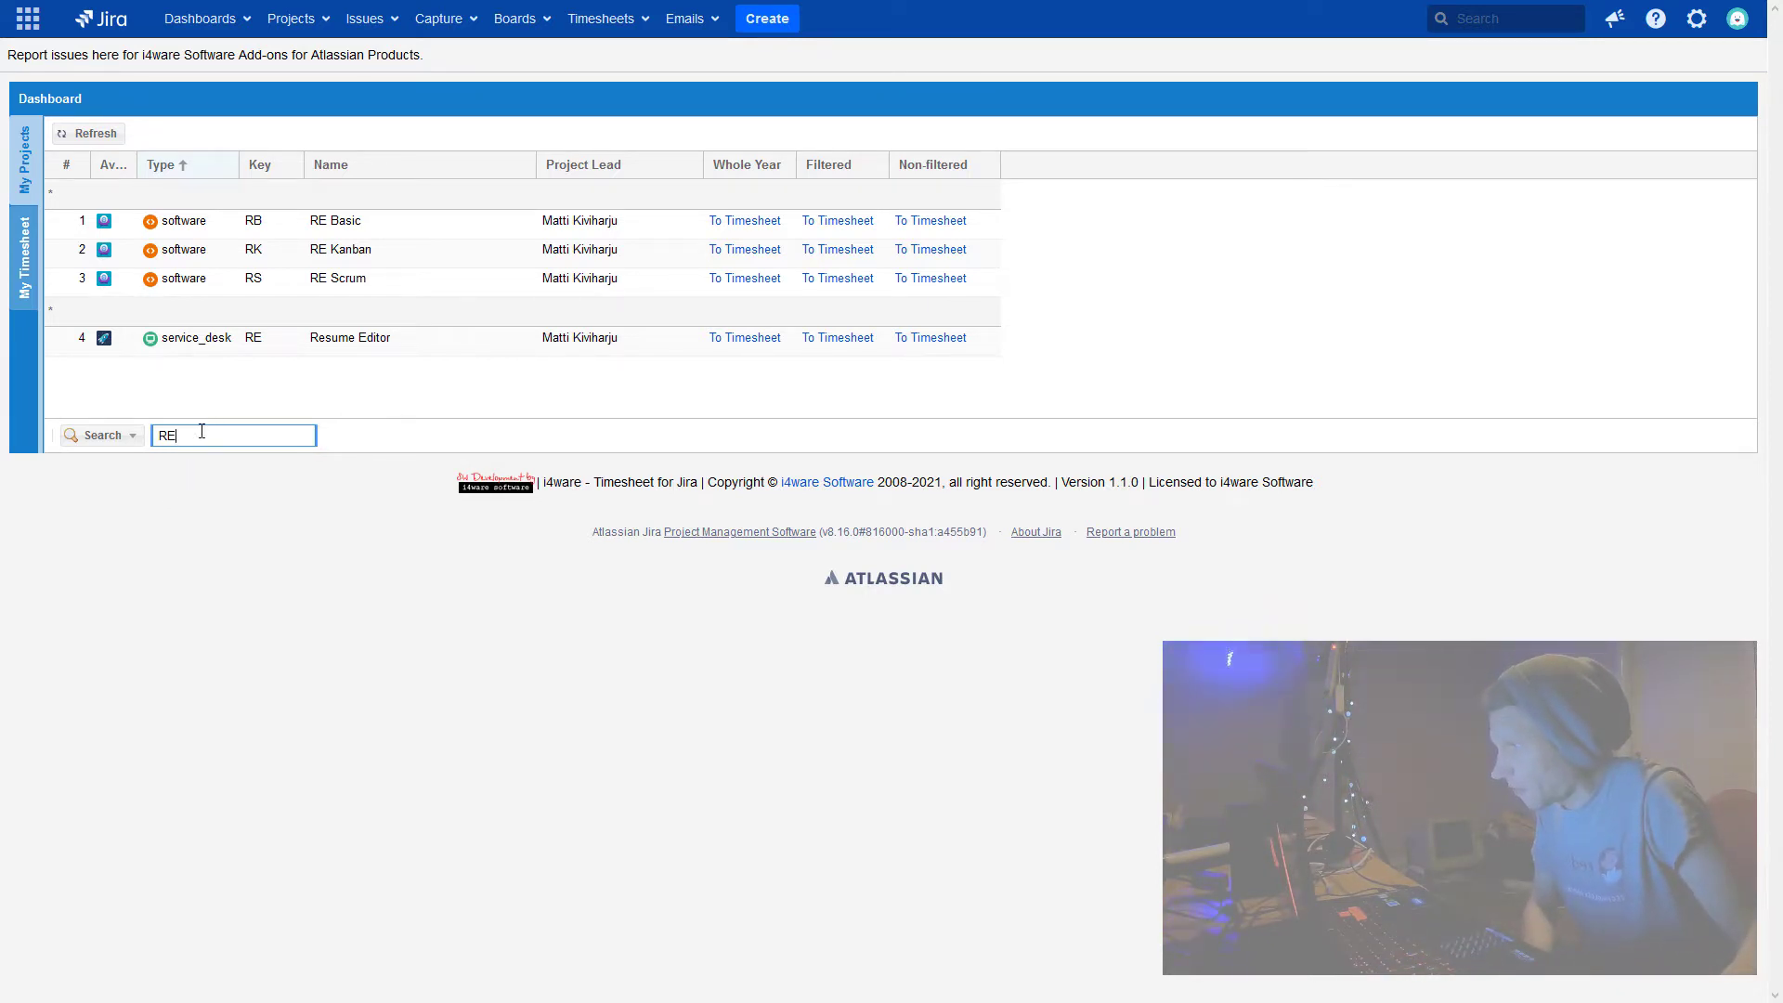
key("BackSpace")
key("BackSpace")
key("Return")
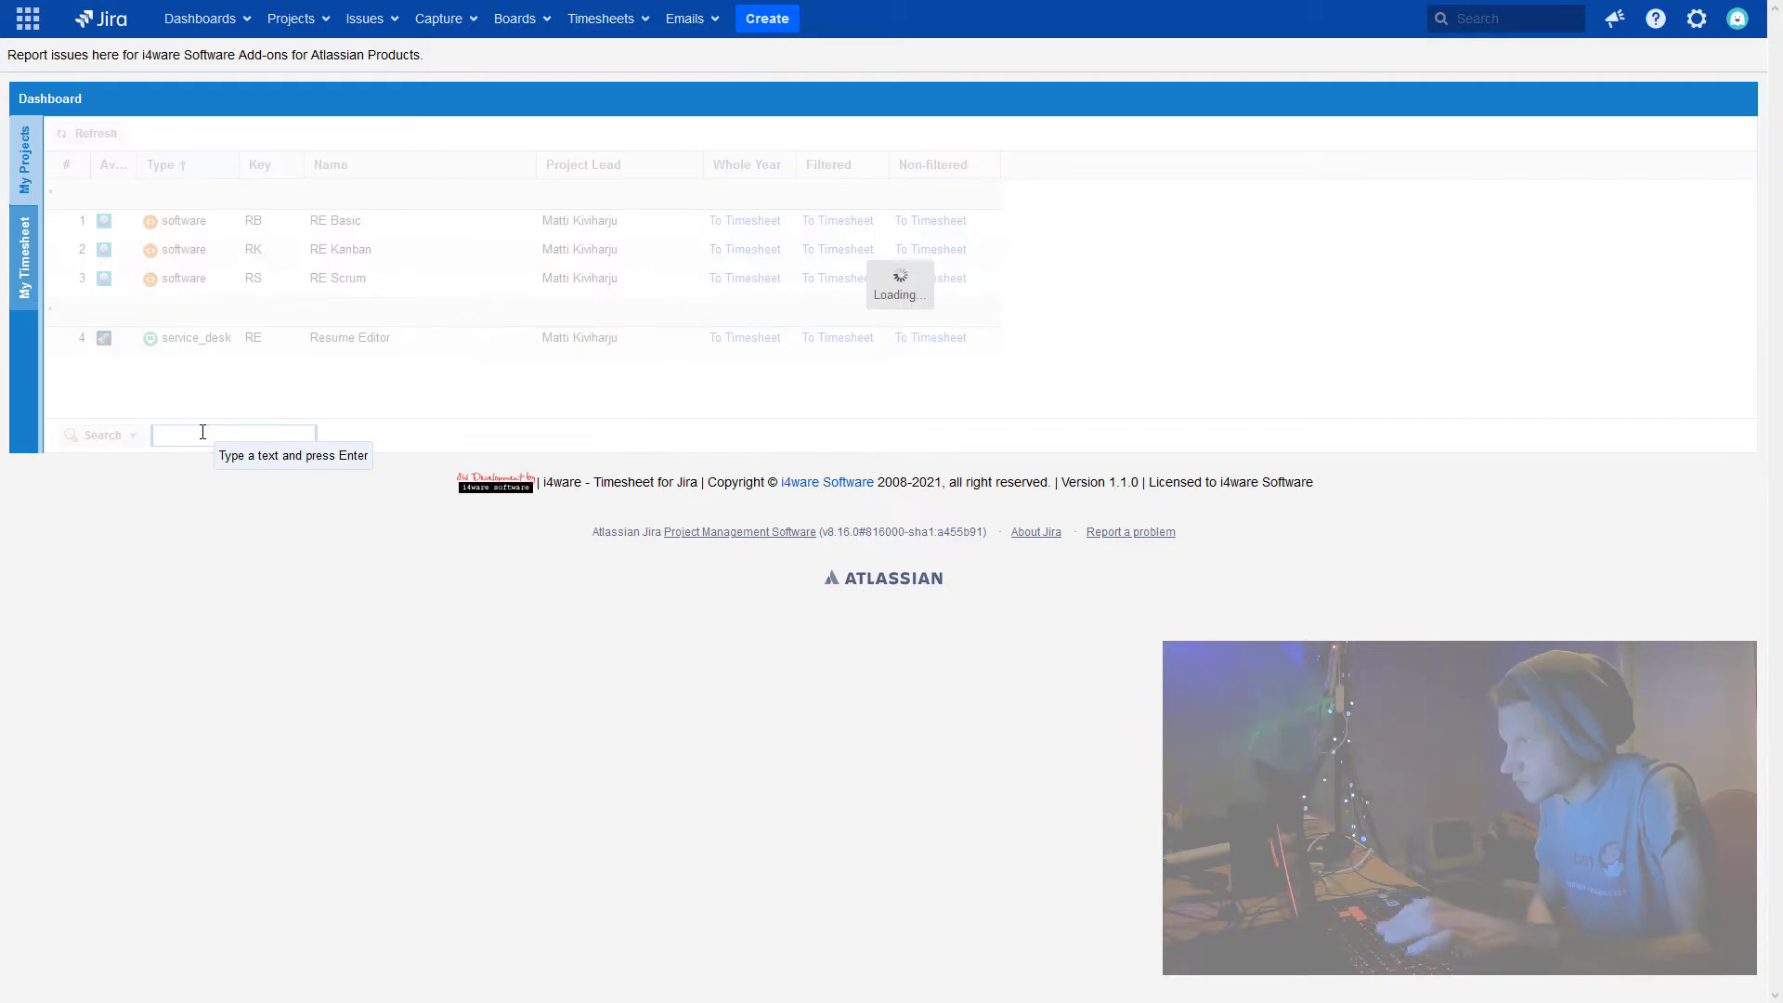
- Add an 8h worklog to Task 1 (BP-6) in My Timesheet for 4/Mar/21 with the work description "test"
left_click(31, 275)
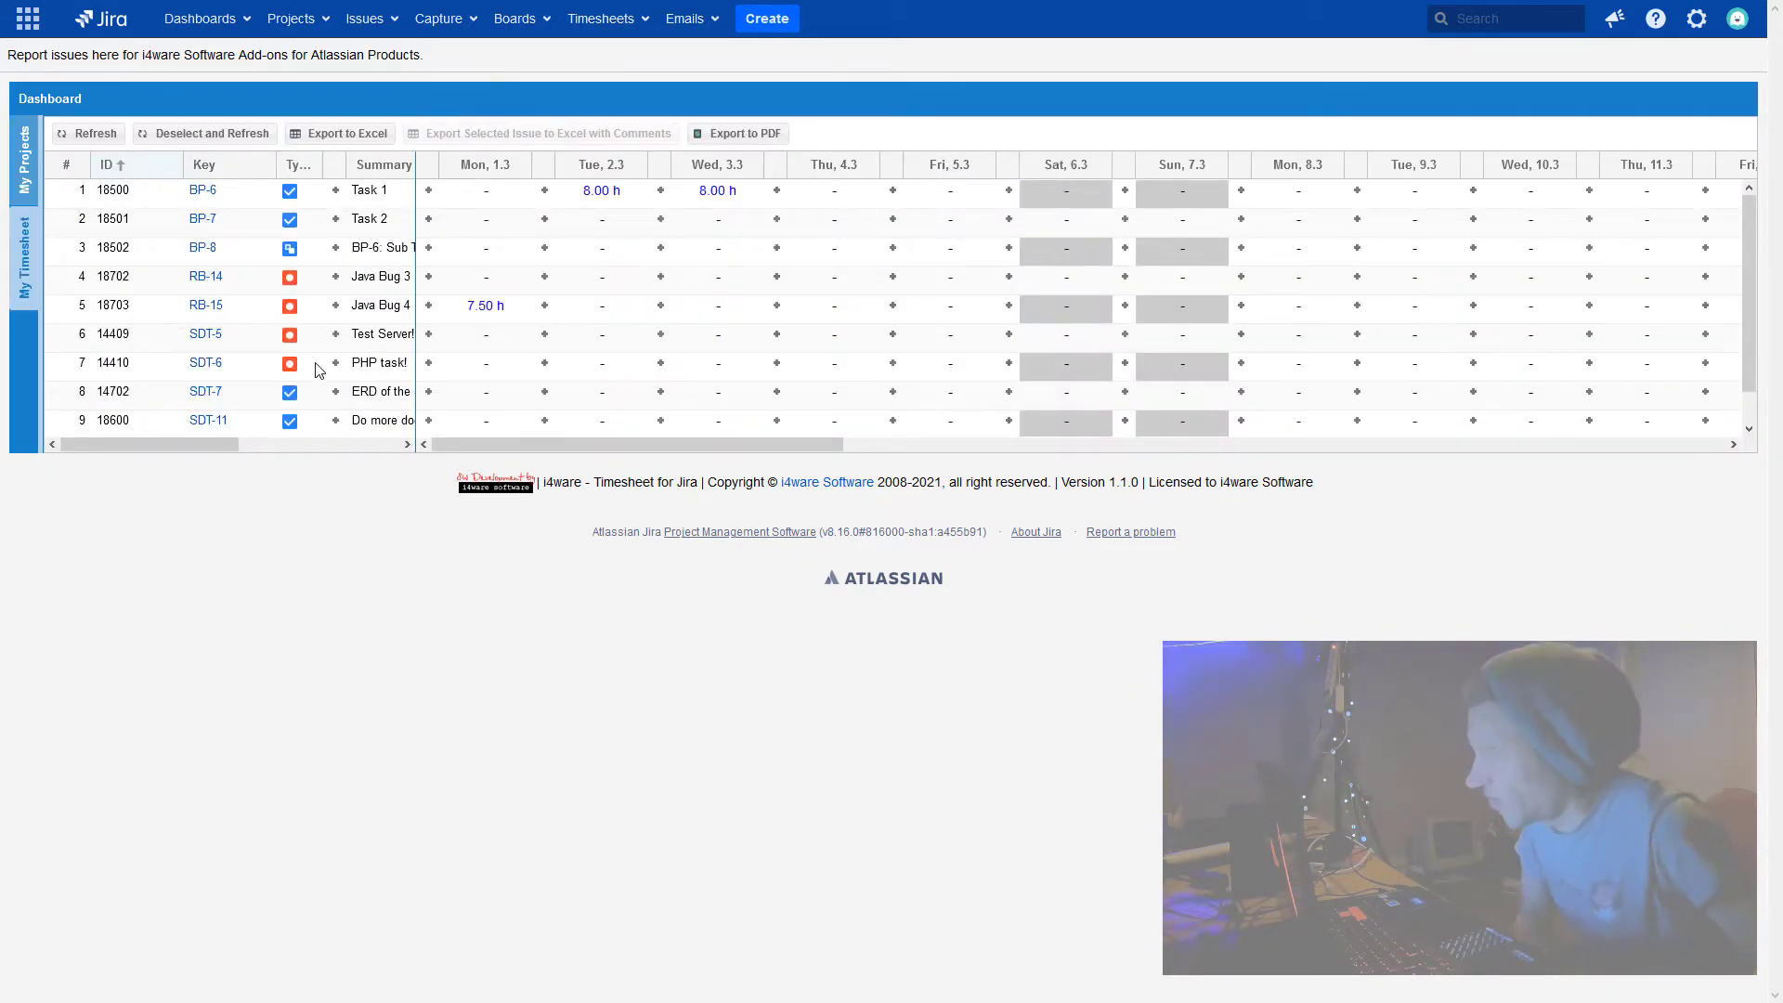
left_click(778, 193)
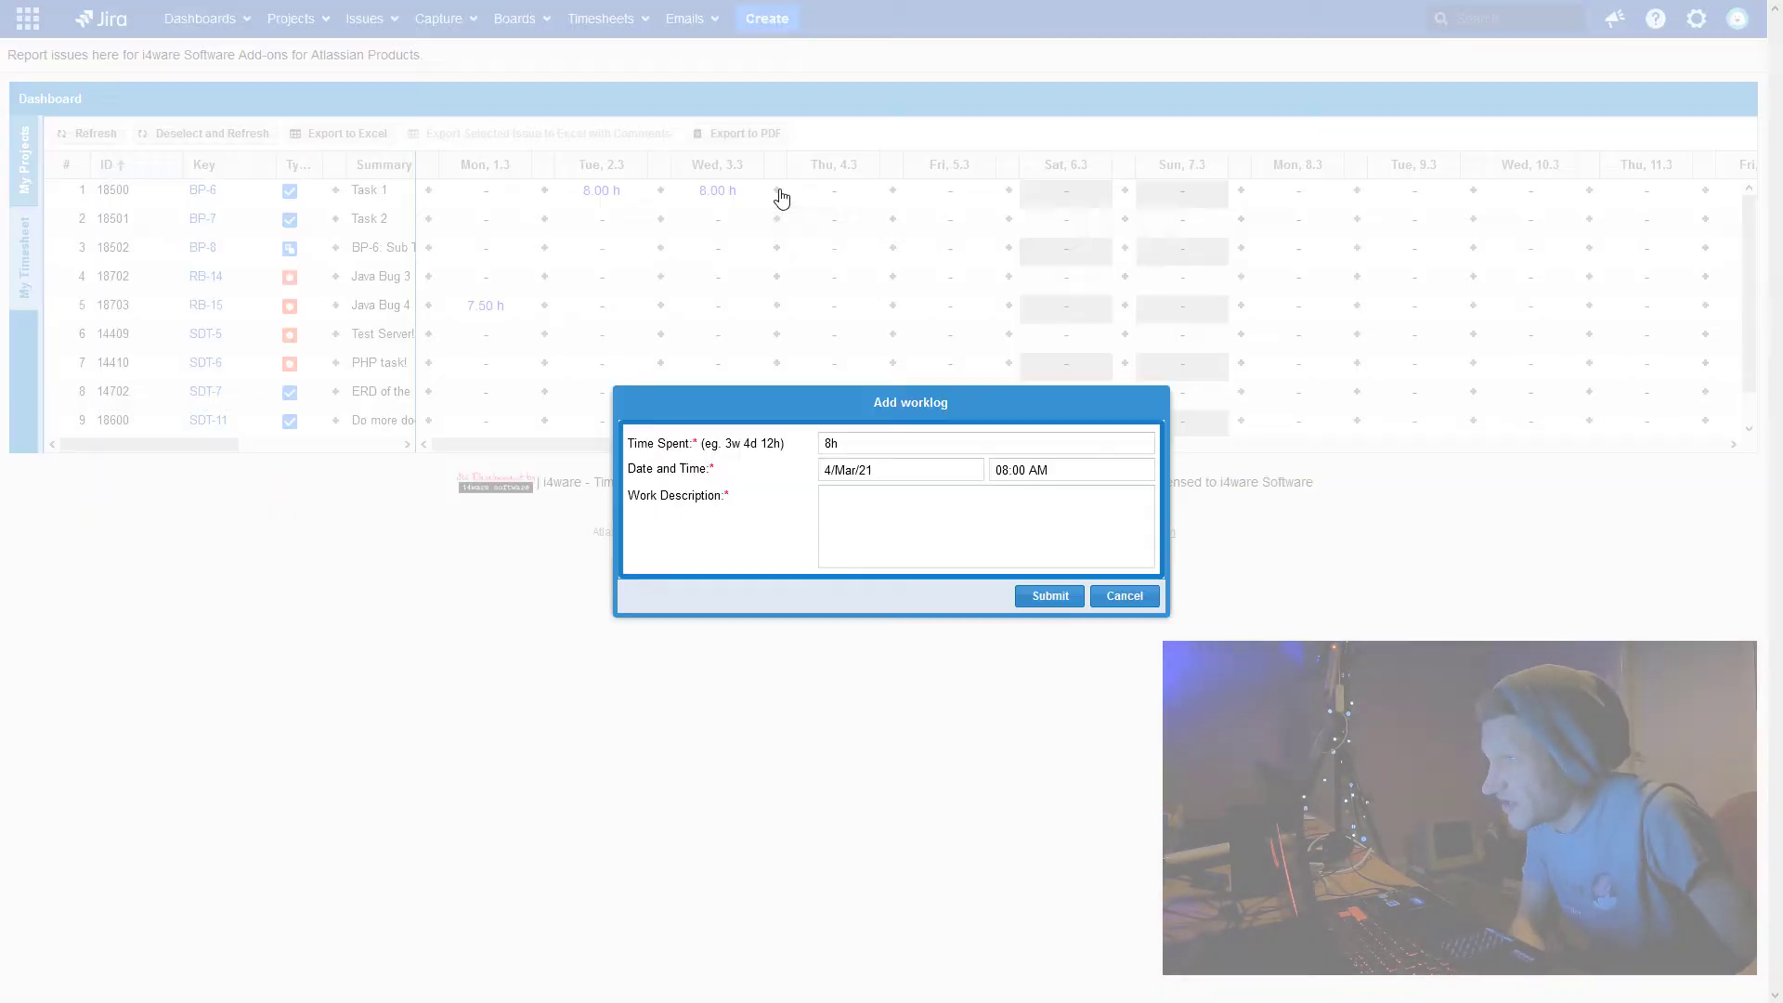
left_click(907, 508)
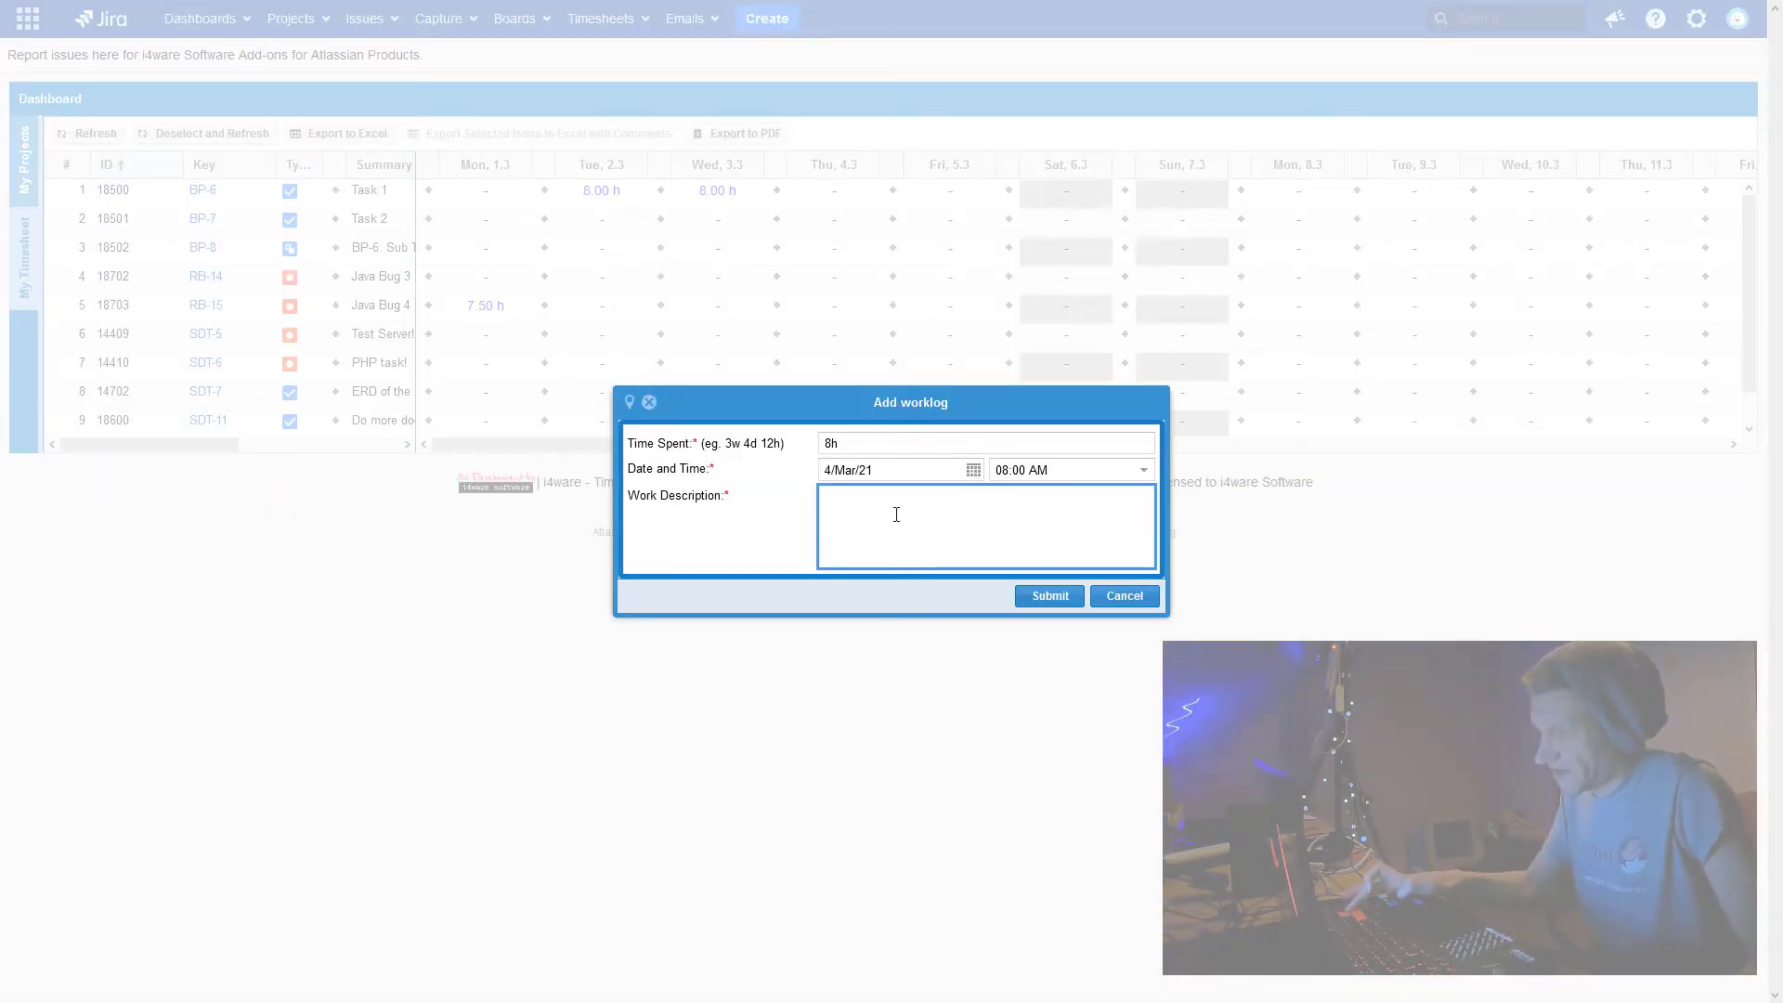
type("test")
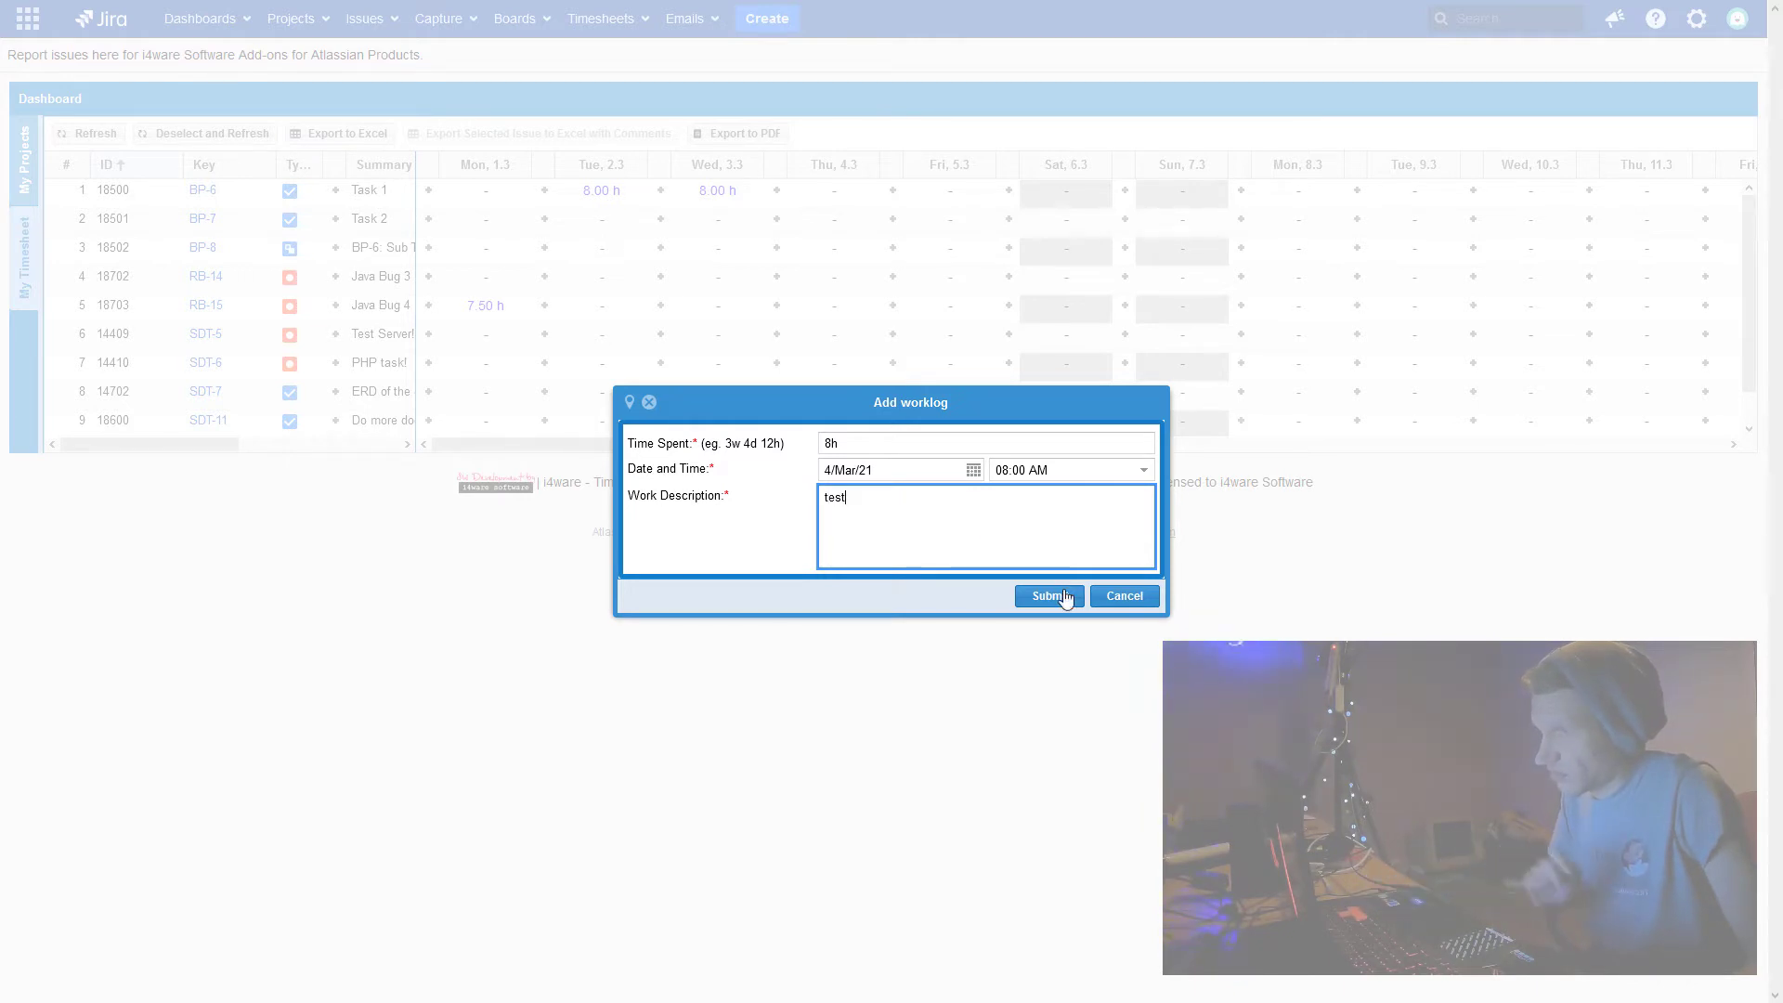
left_click(1064, 596)
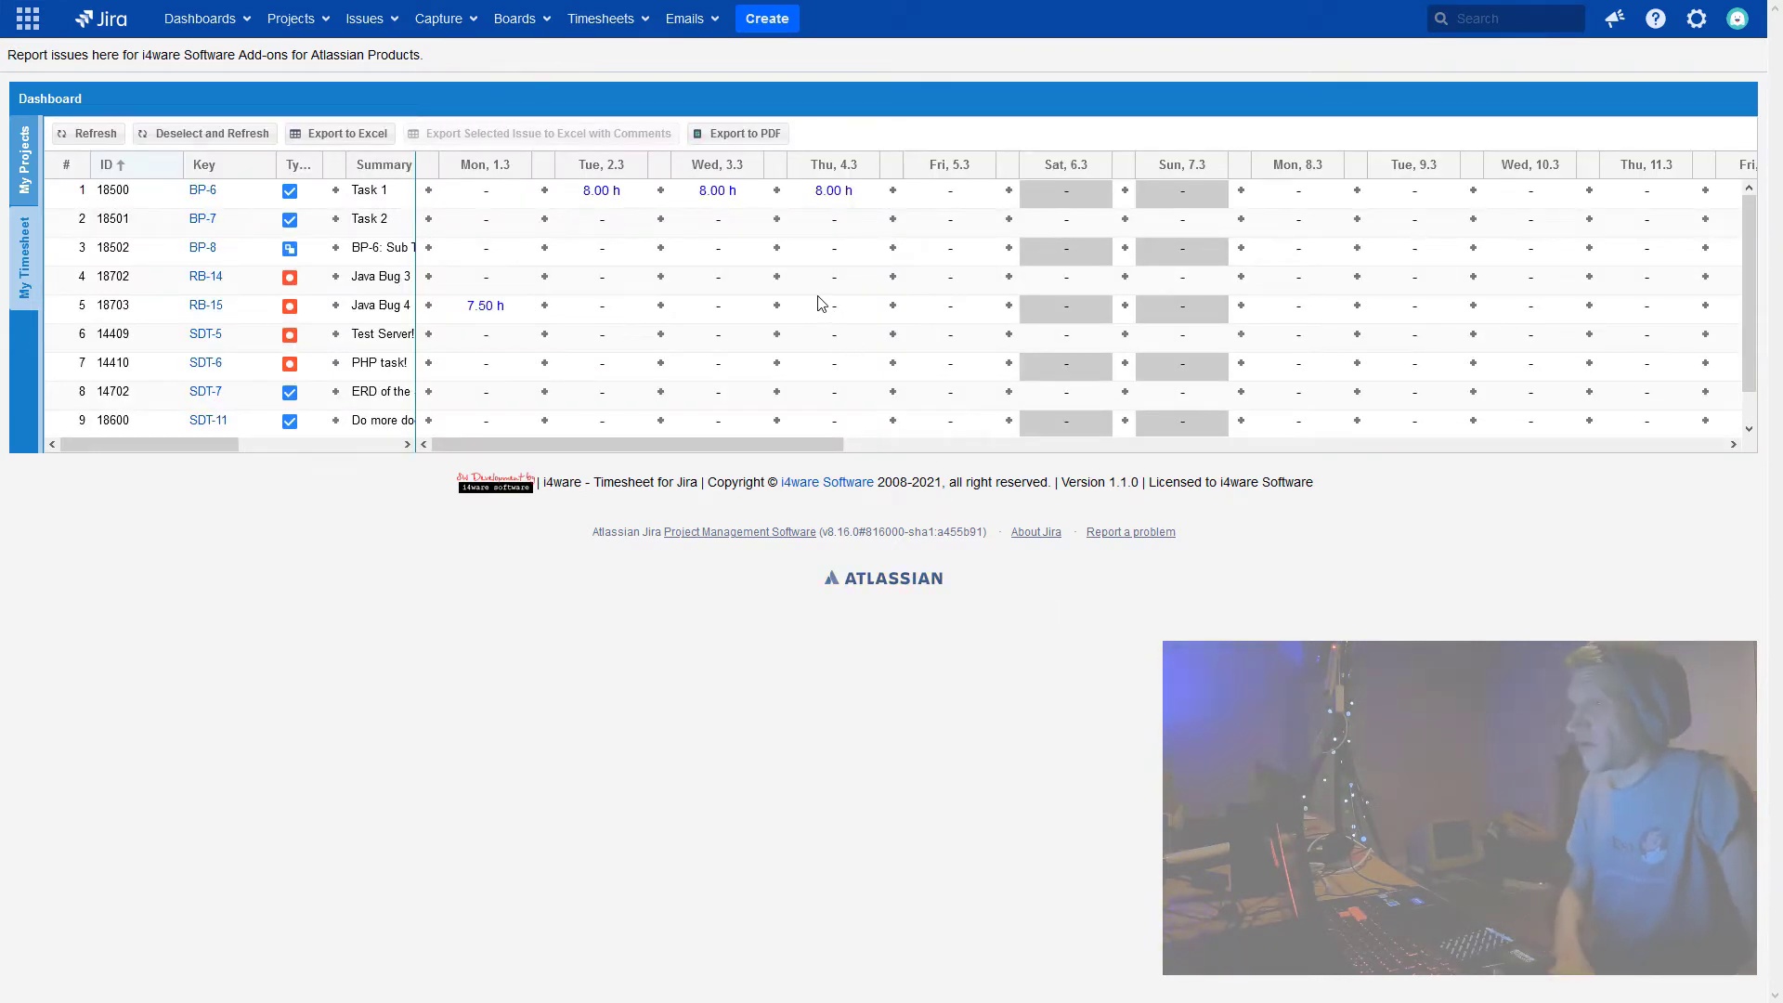
- Open the filtered timesheet of the RE Basic project and view its available export actions
left_click(26, 159)
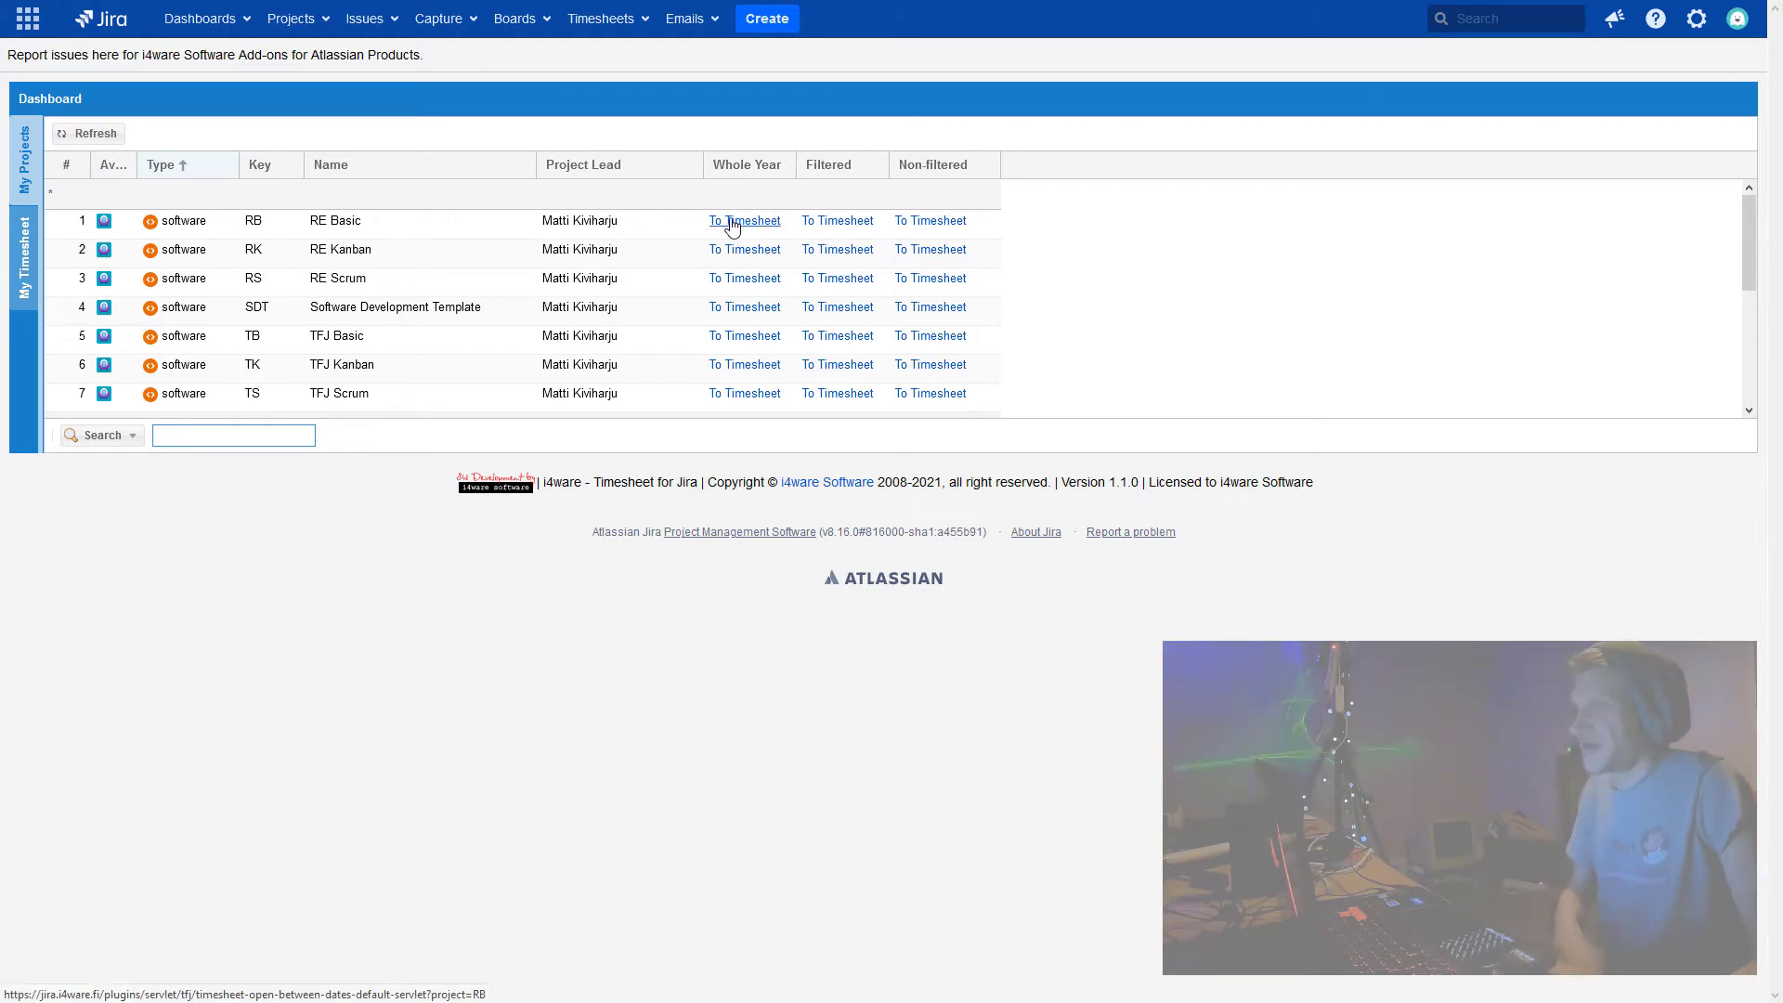
left_click(825, 228)
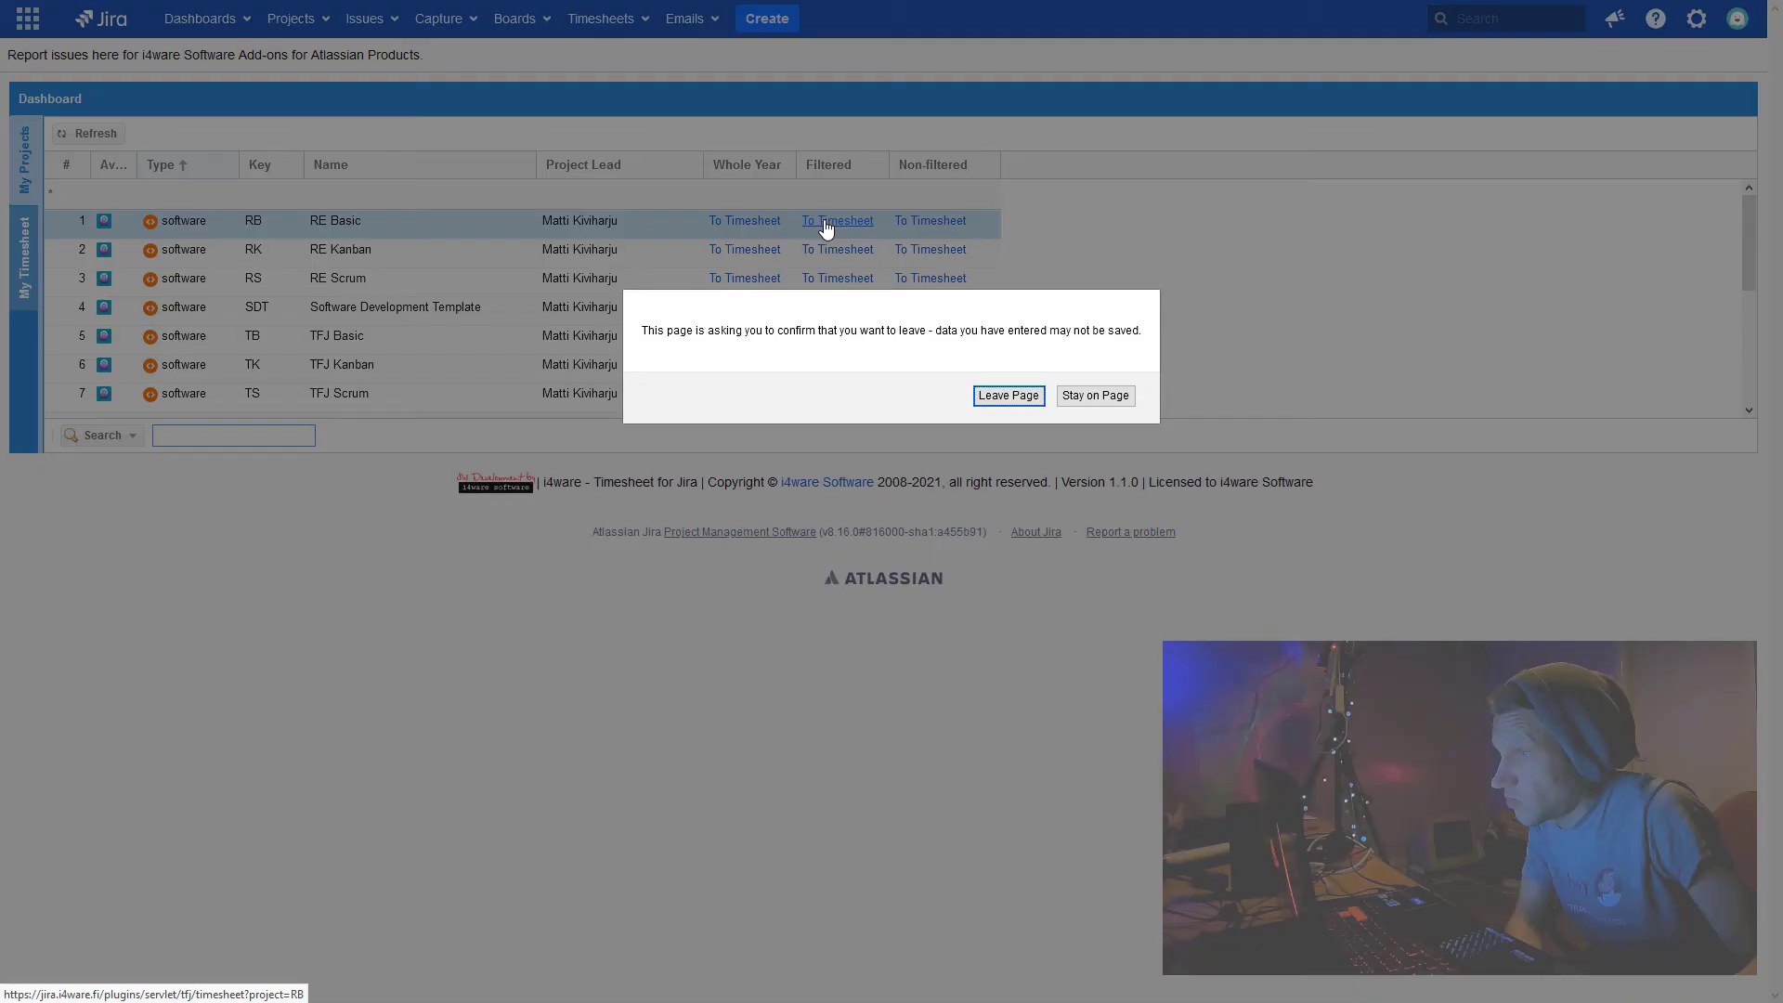
left_click(997, 395)
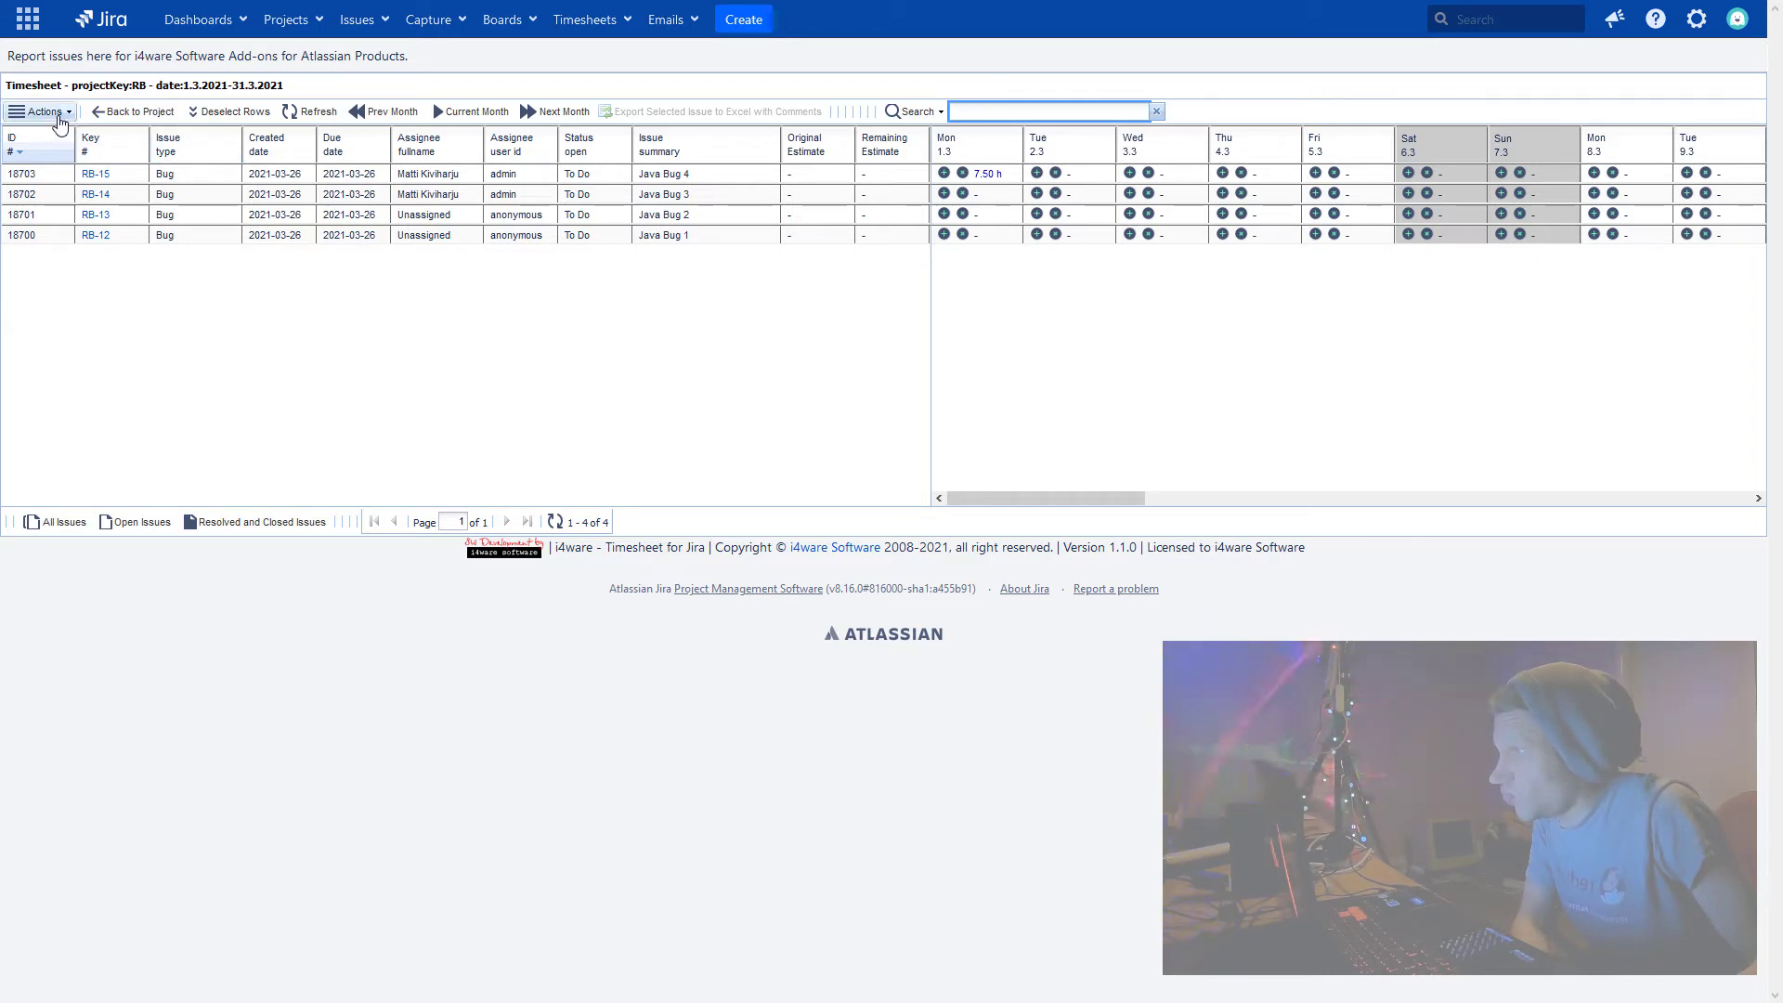
left_click(62, 113)
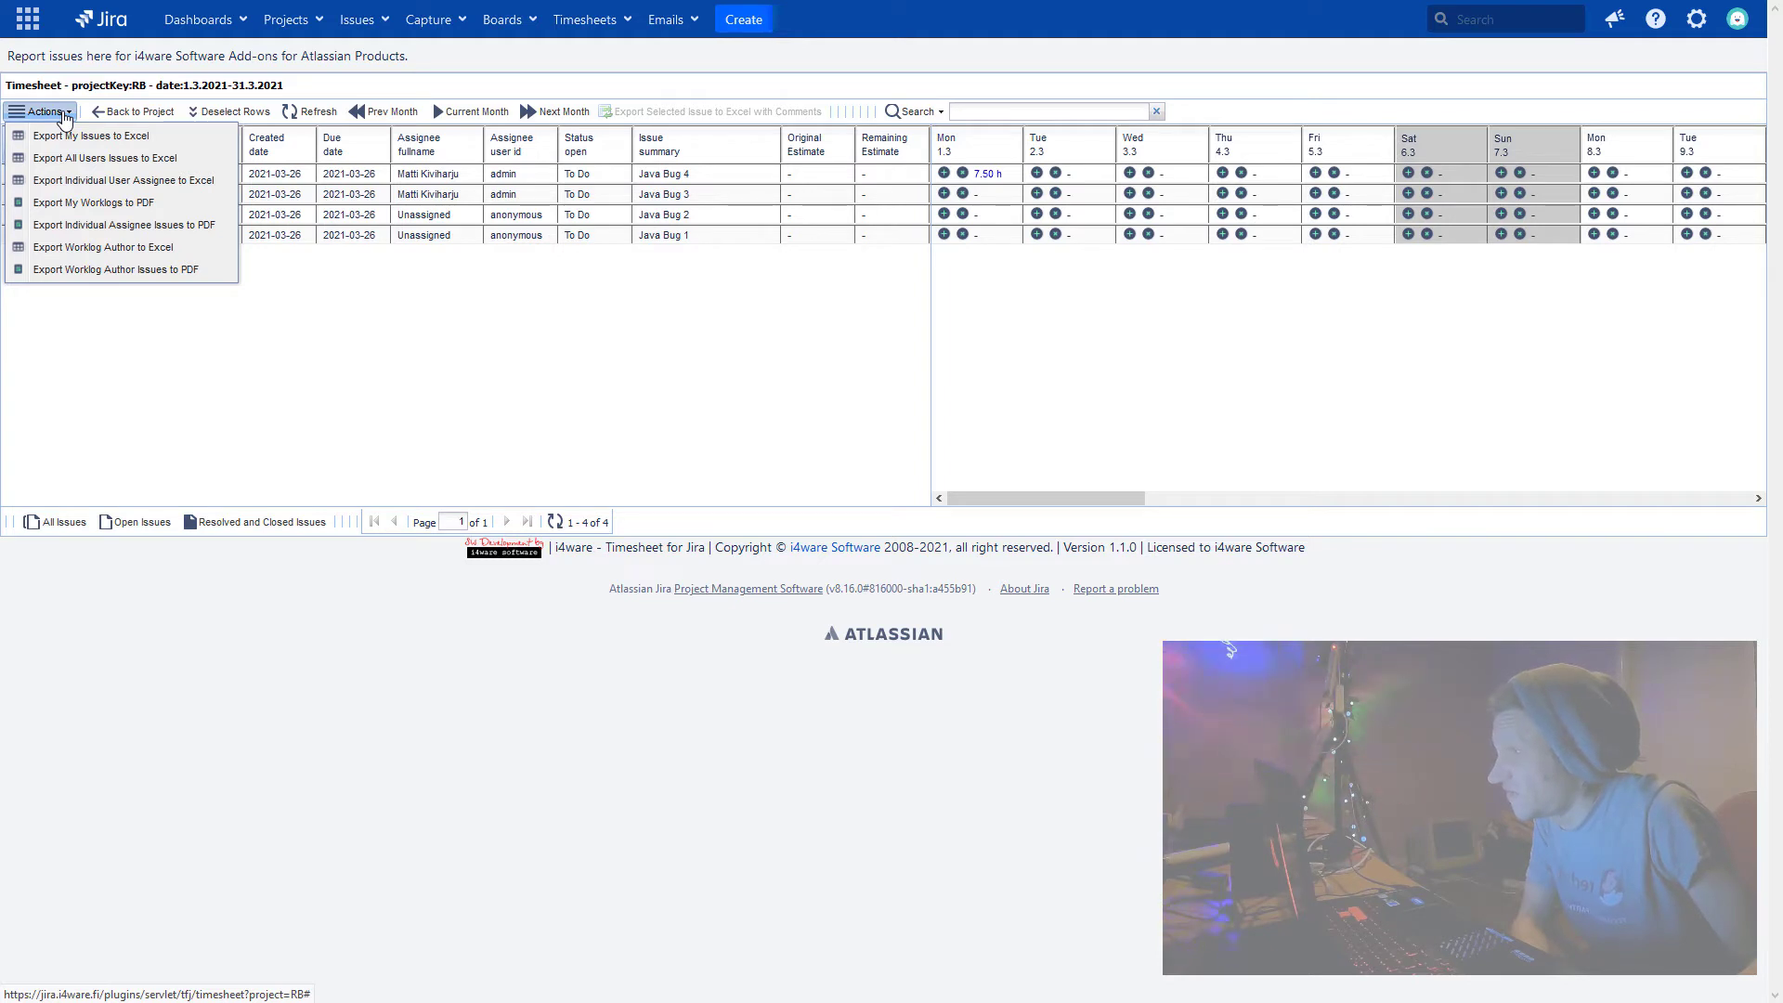
left_click(65, 113)
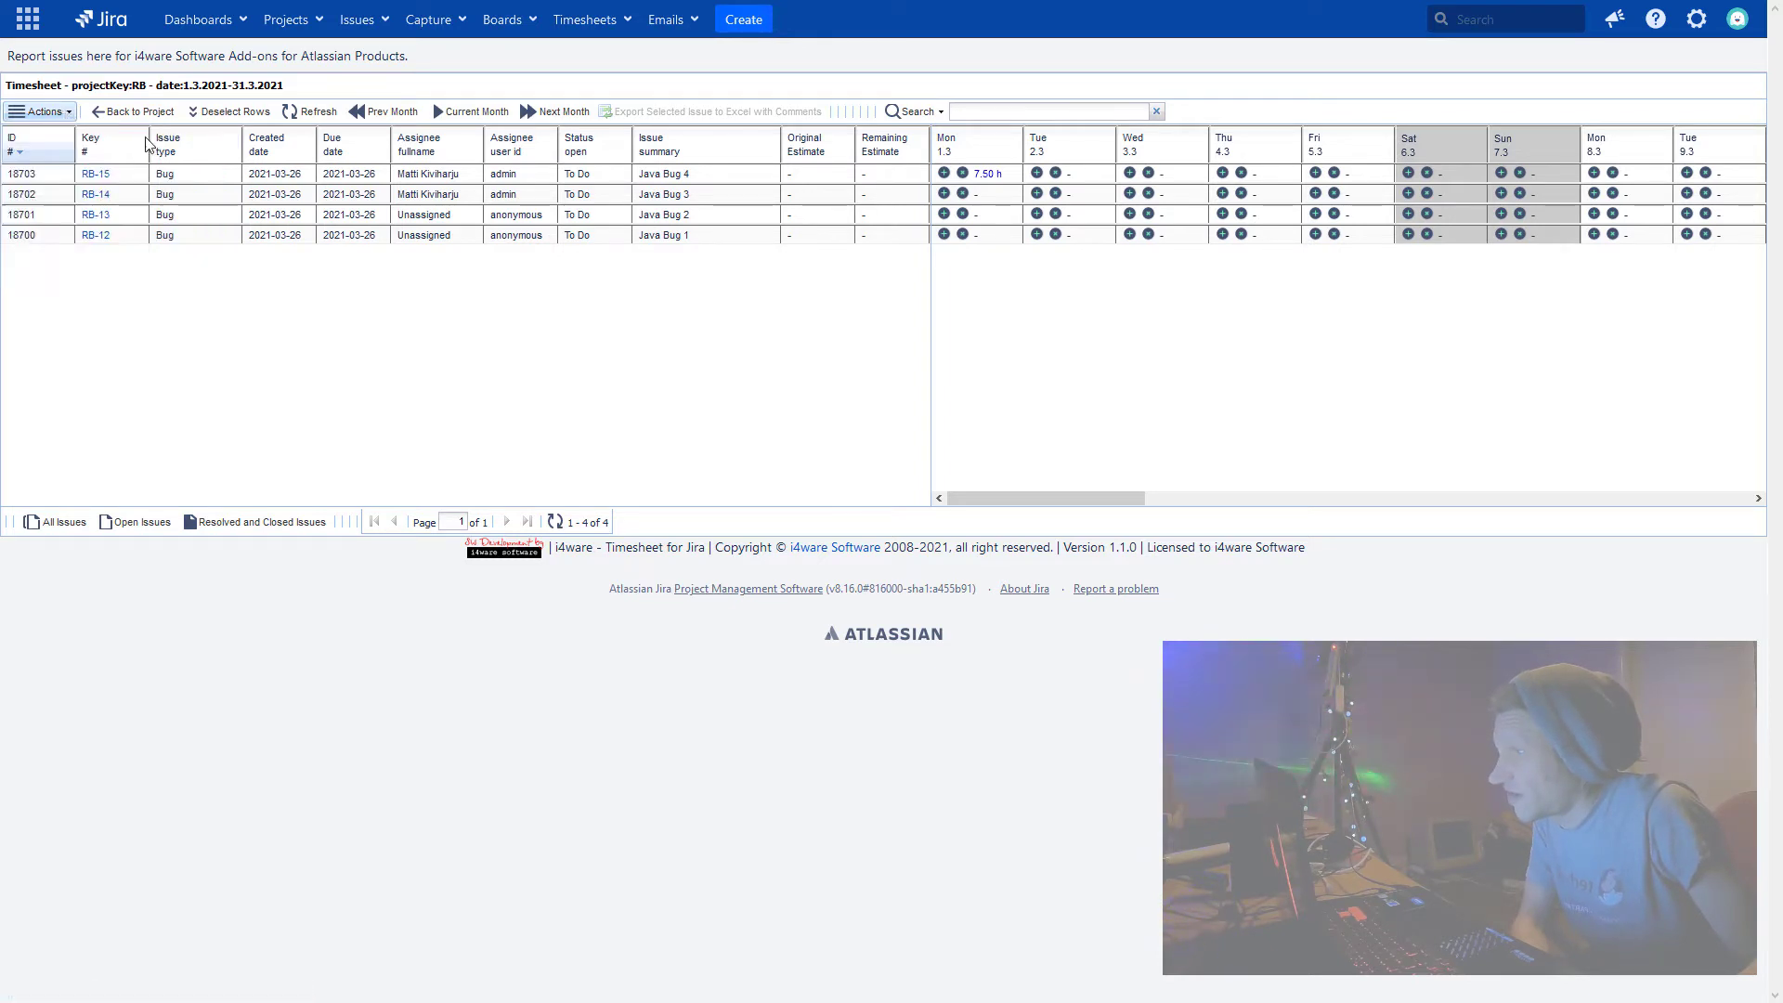
- Set the due date of issue RB-12 to 31 March 2021
left_click(368, 235)
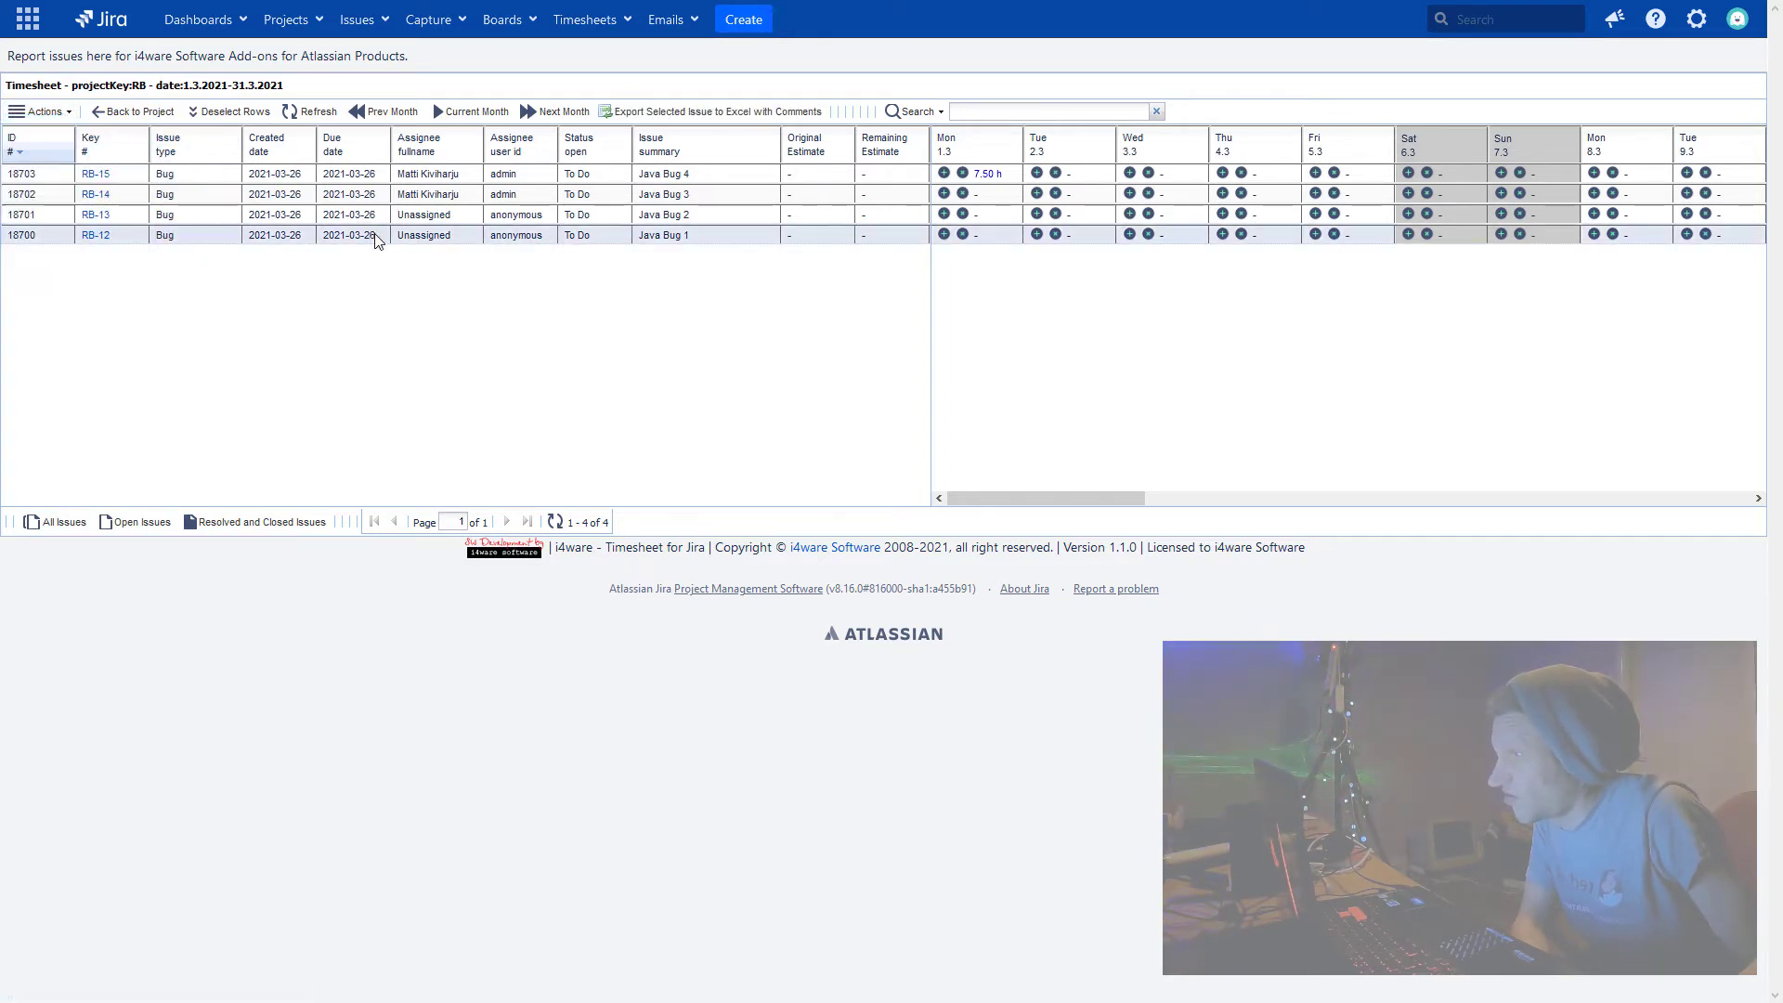
left_click(371, 235)
left_click(383, 237)
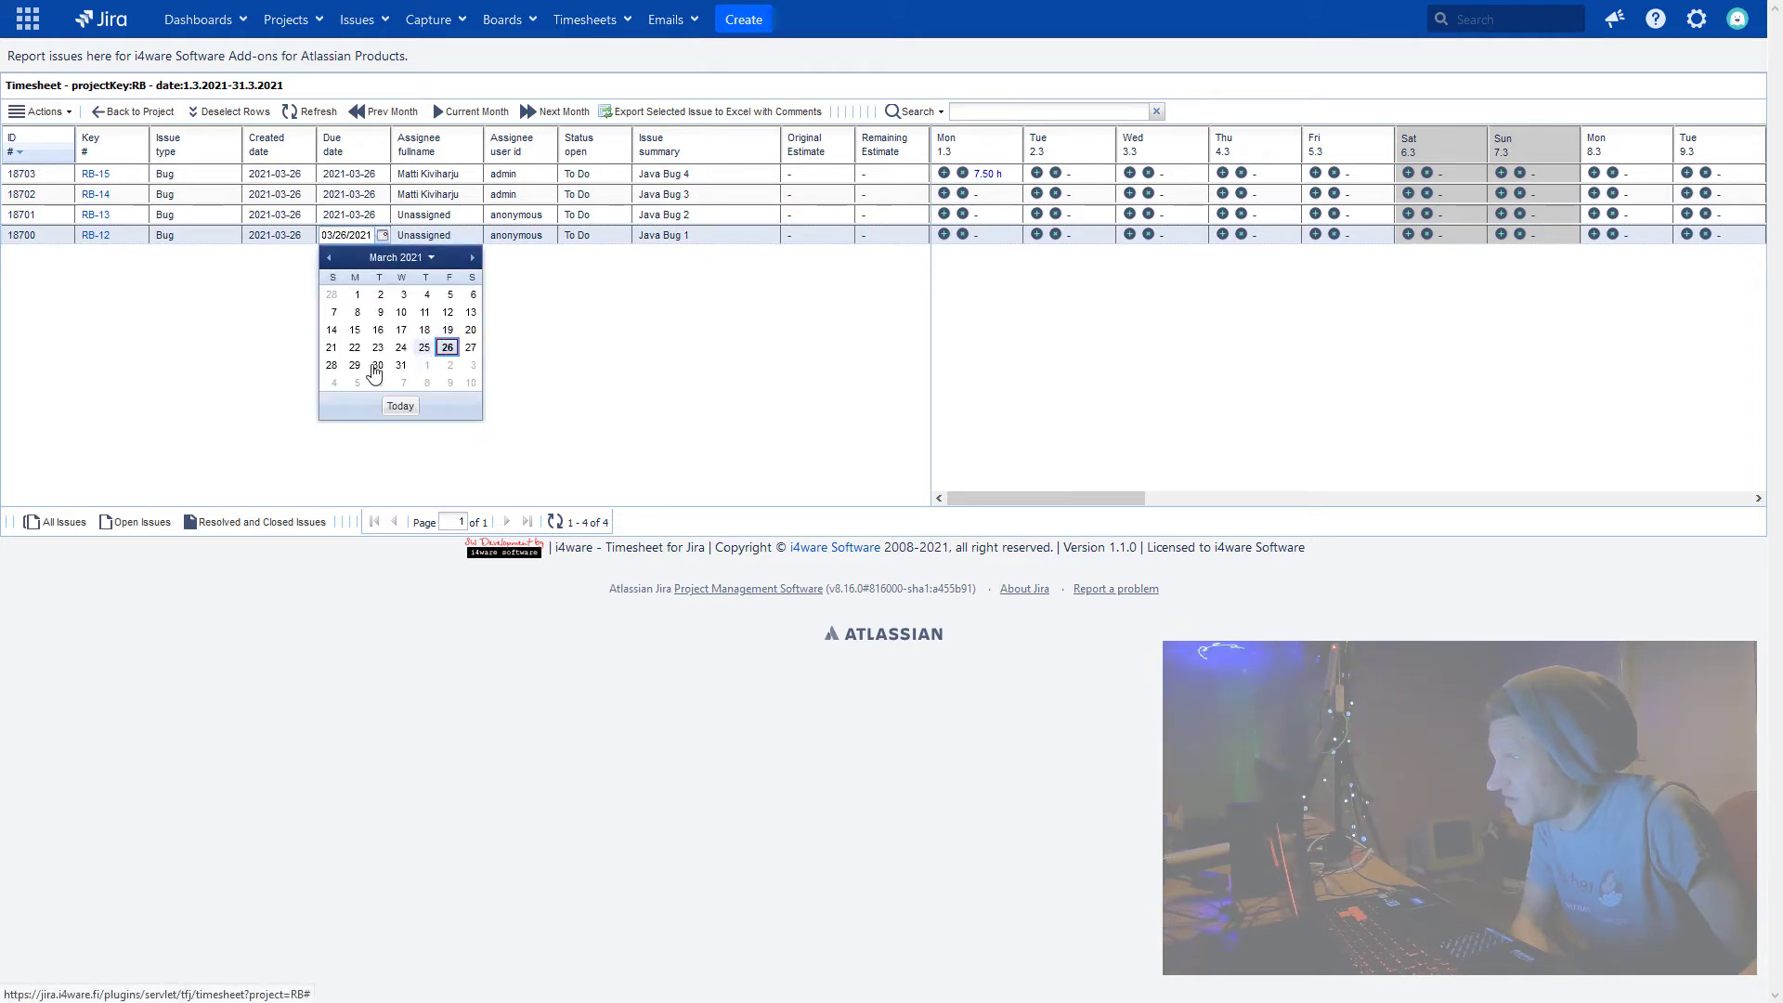
left_click(397, 370)
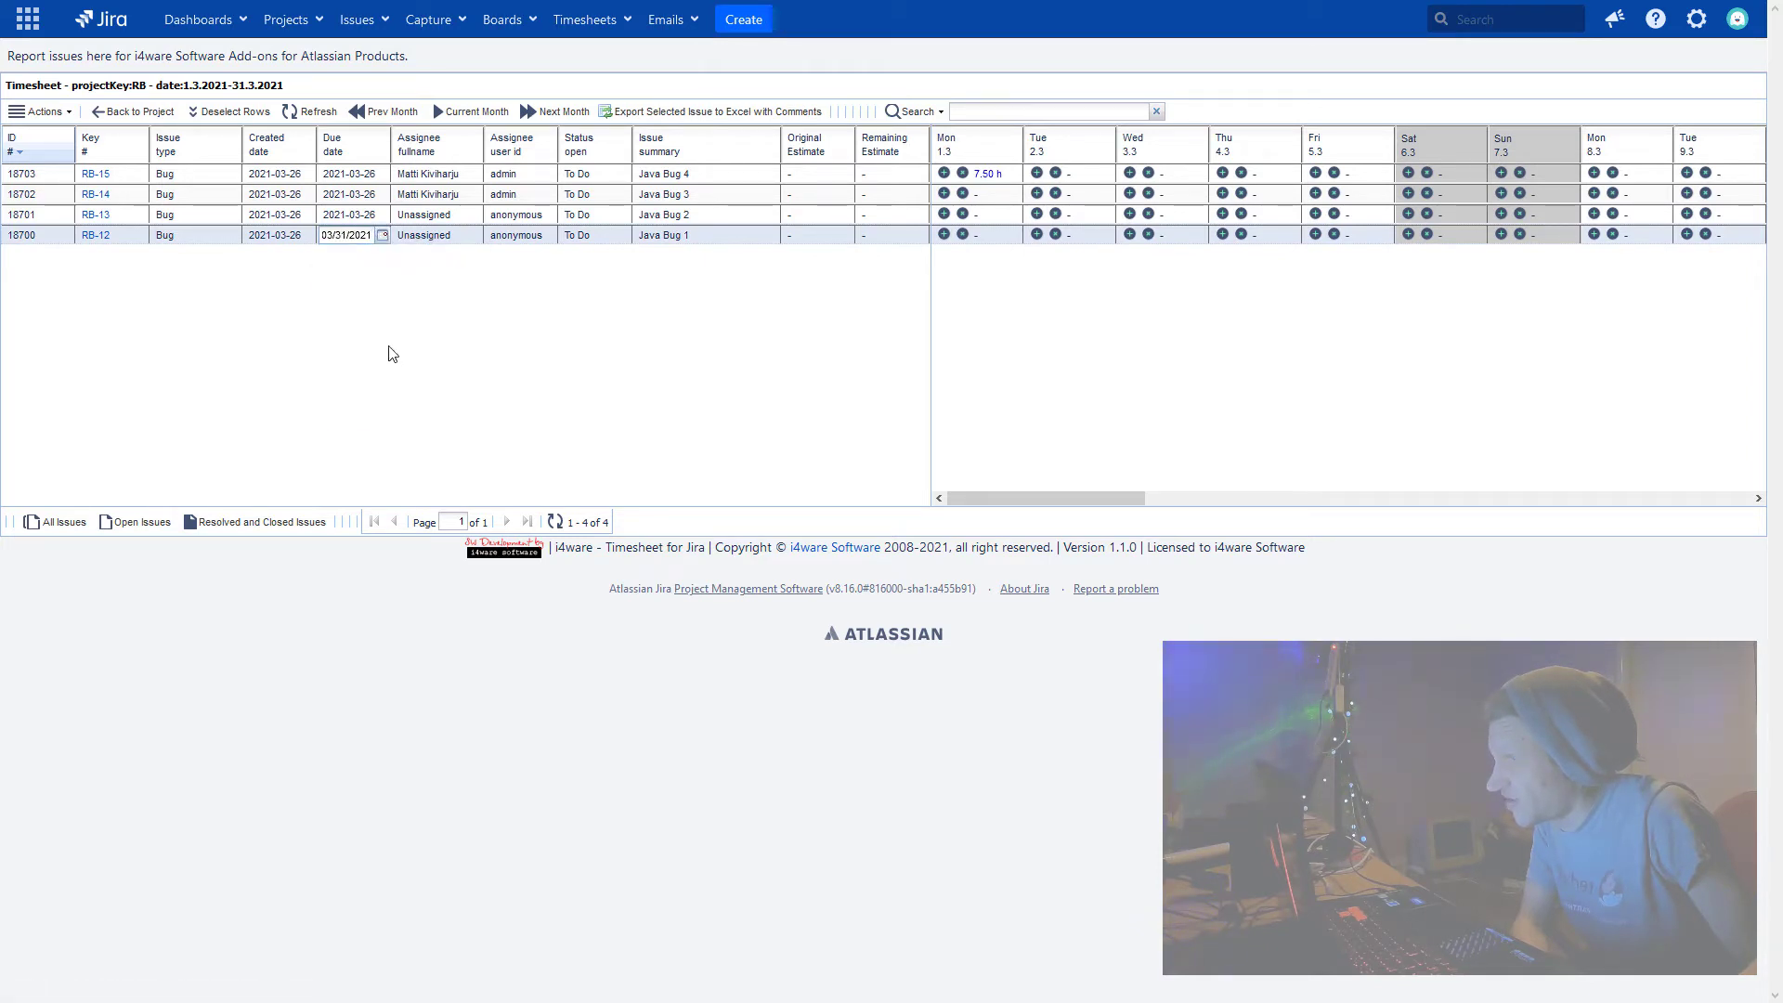
left_click(387, 351)
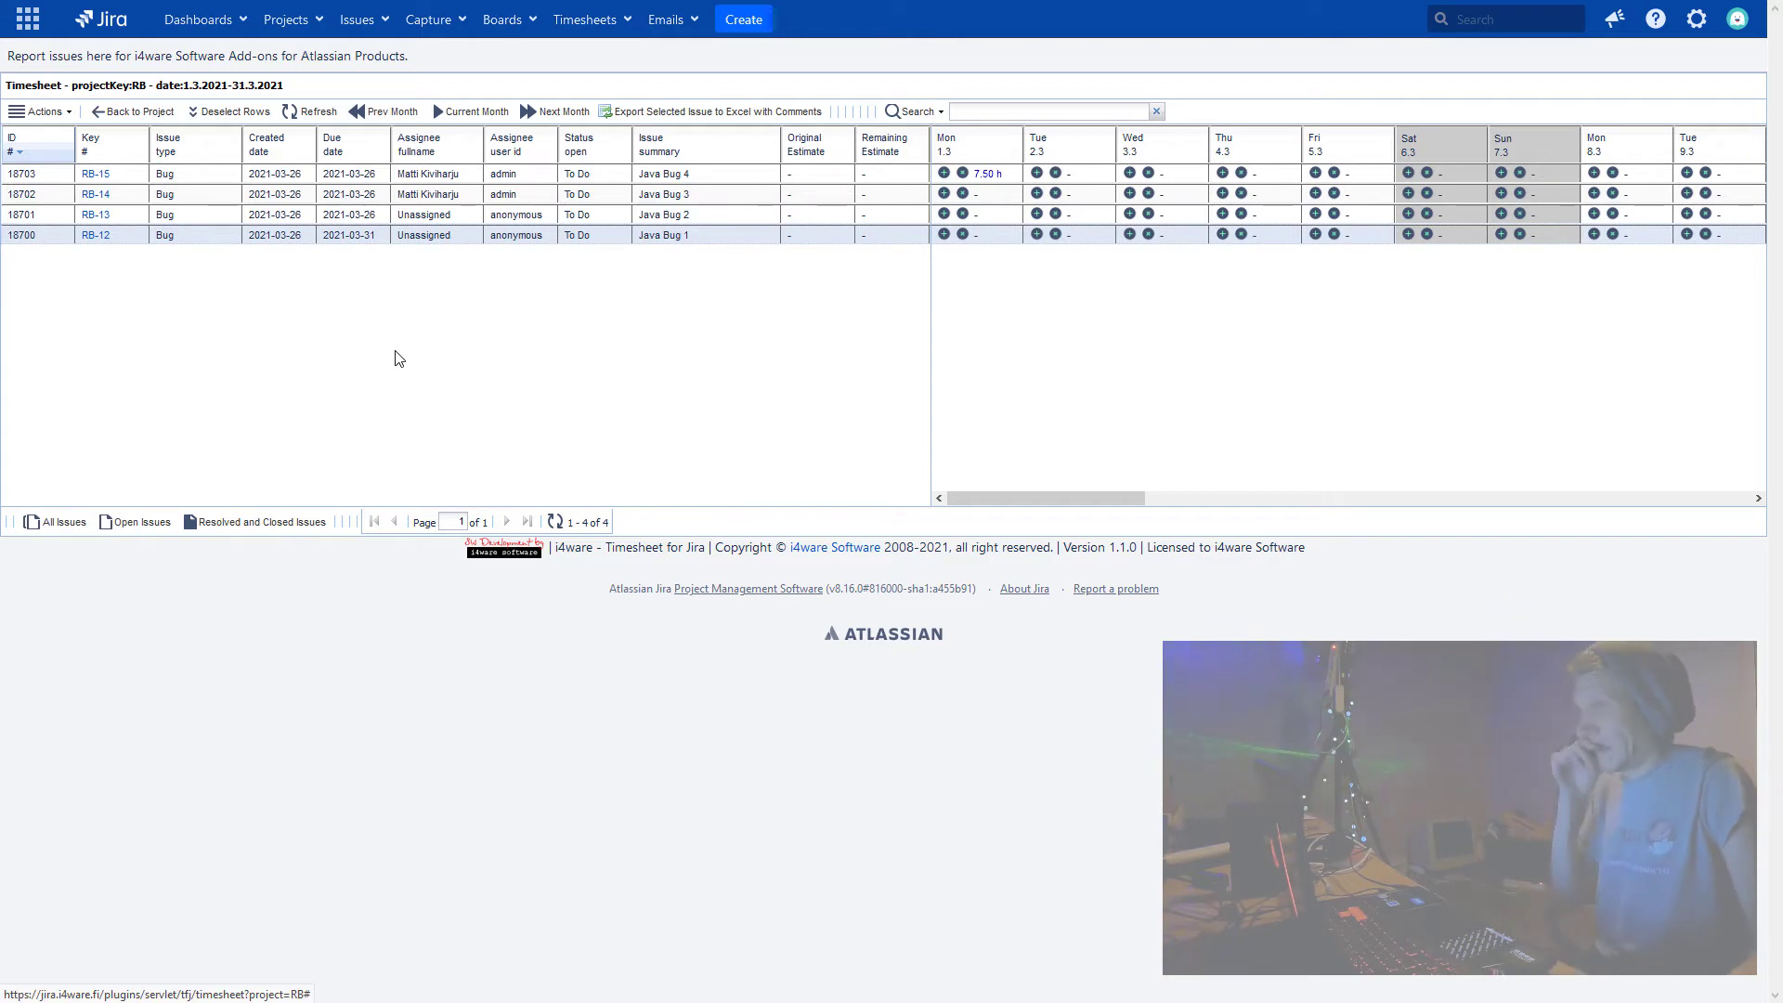
- Set both the original estimate and the remaining estimate of issue RB-12 to 40 hours
left_click(823, 239)
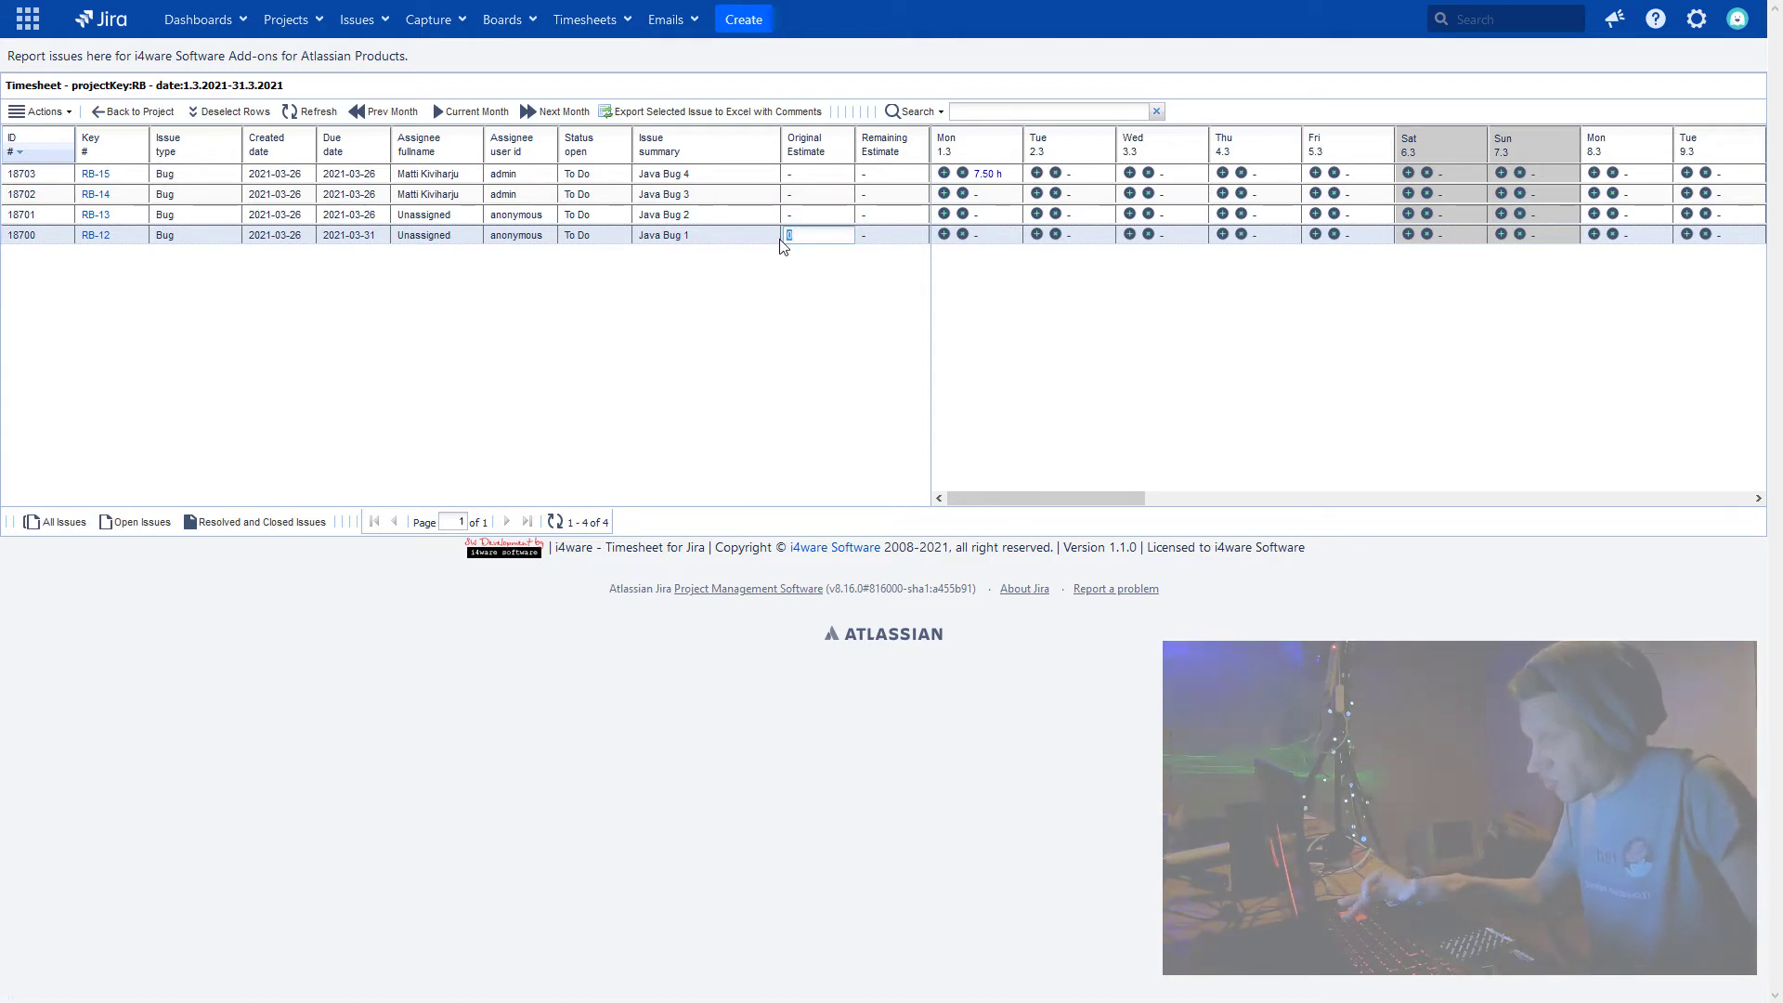
type("40")
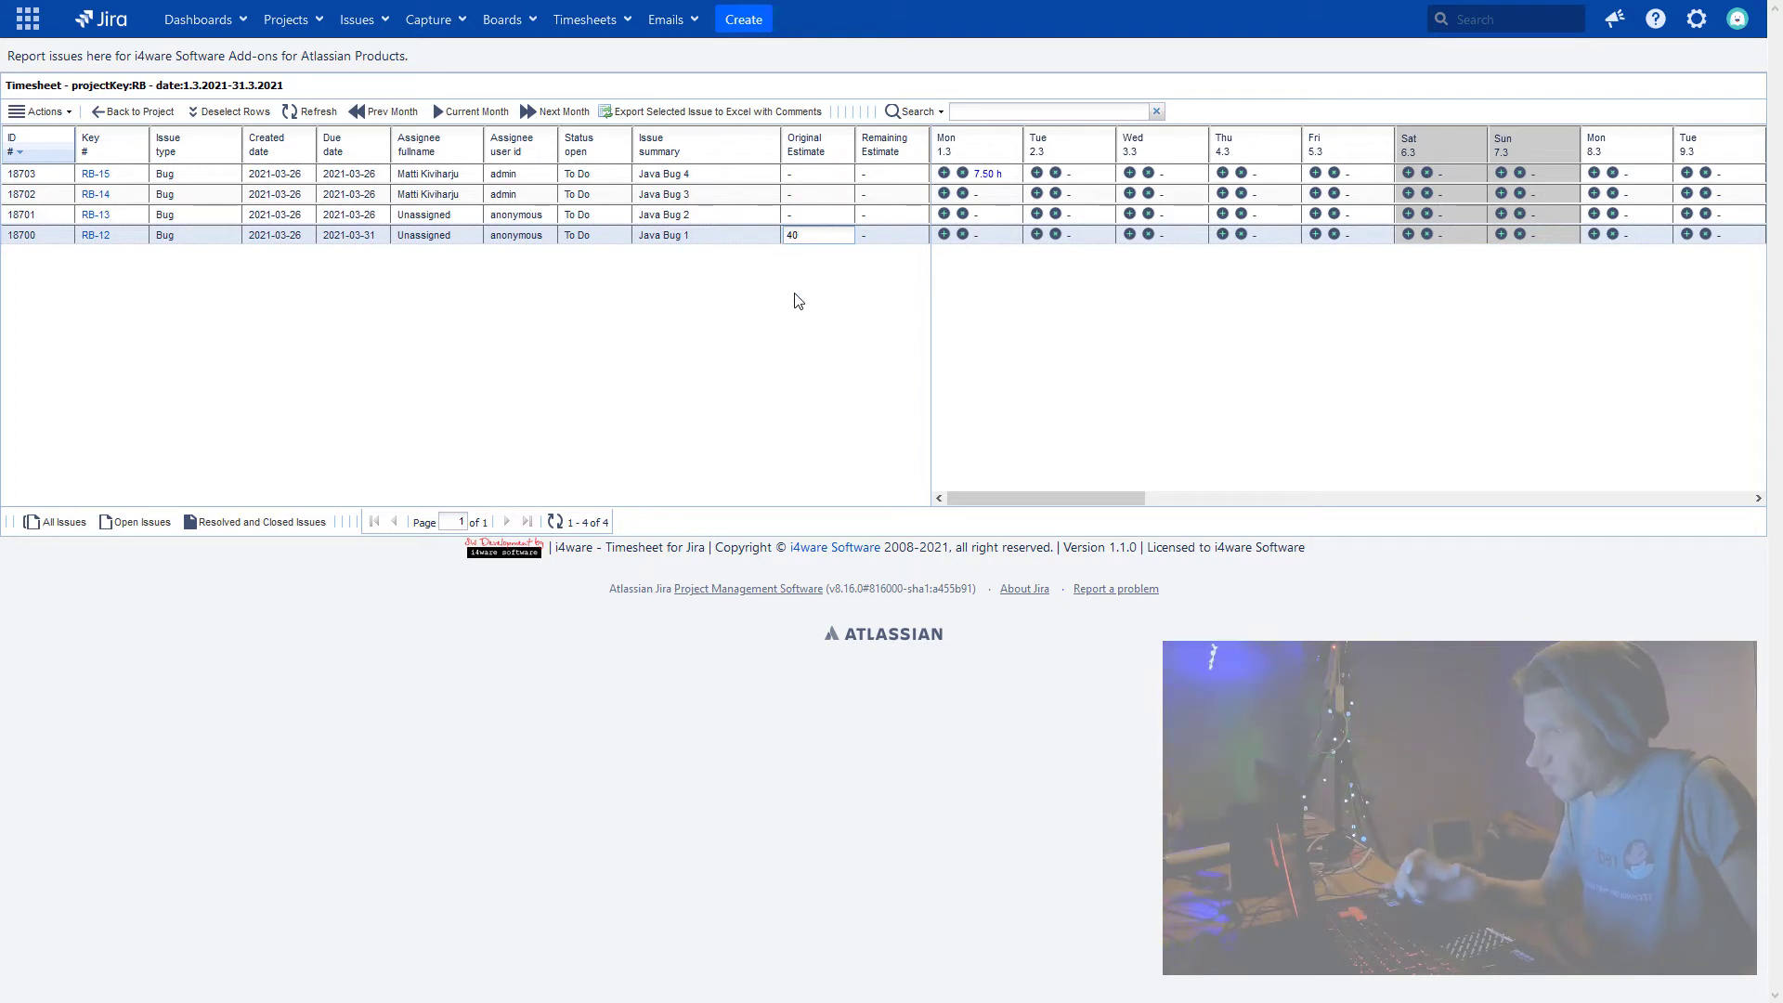
key("Return")
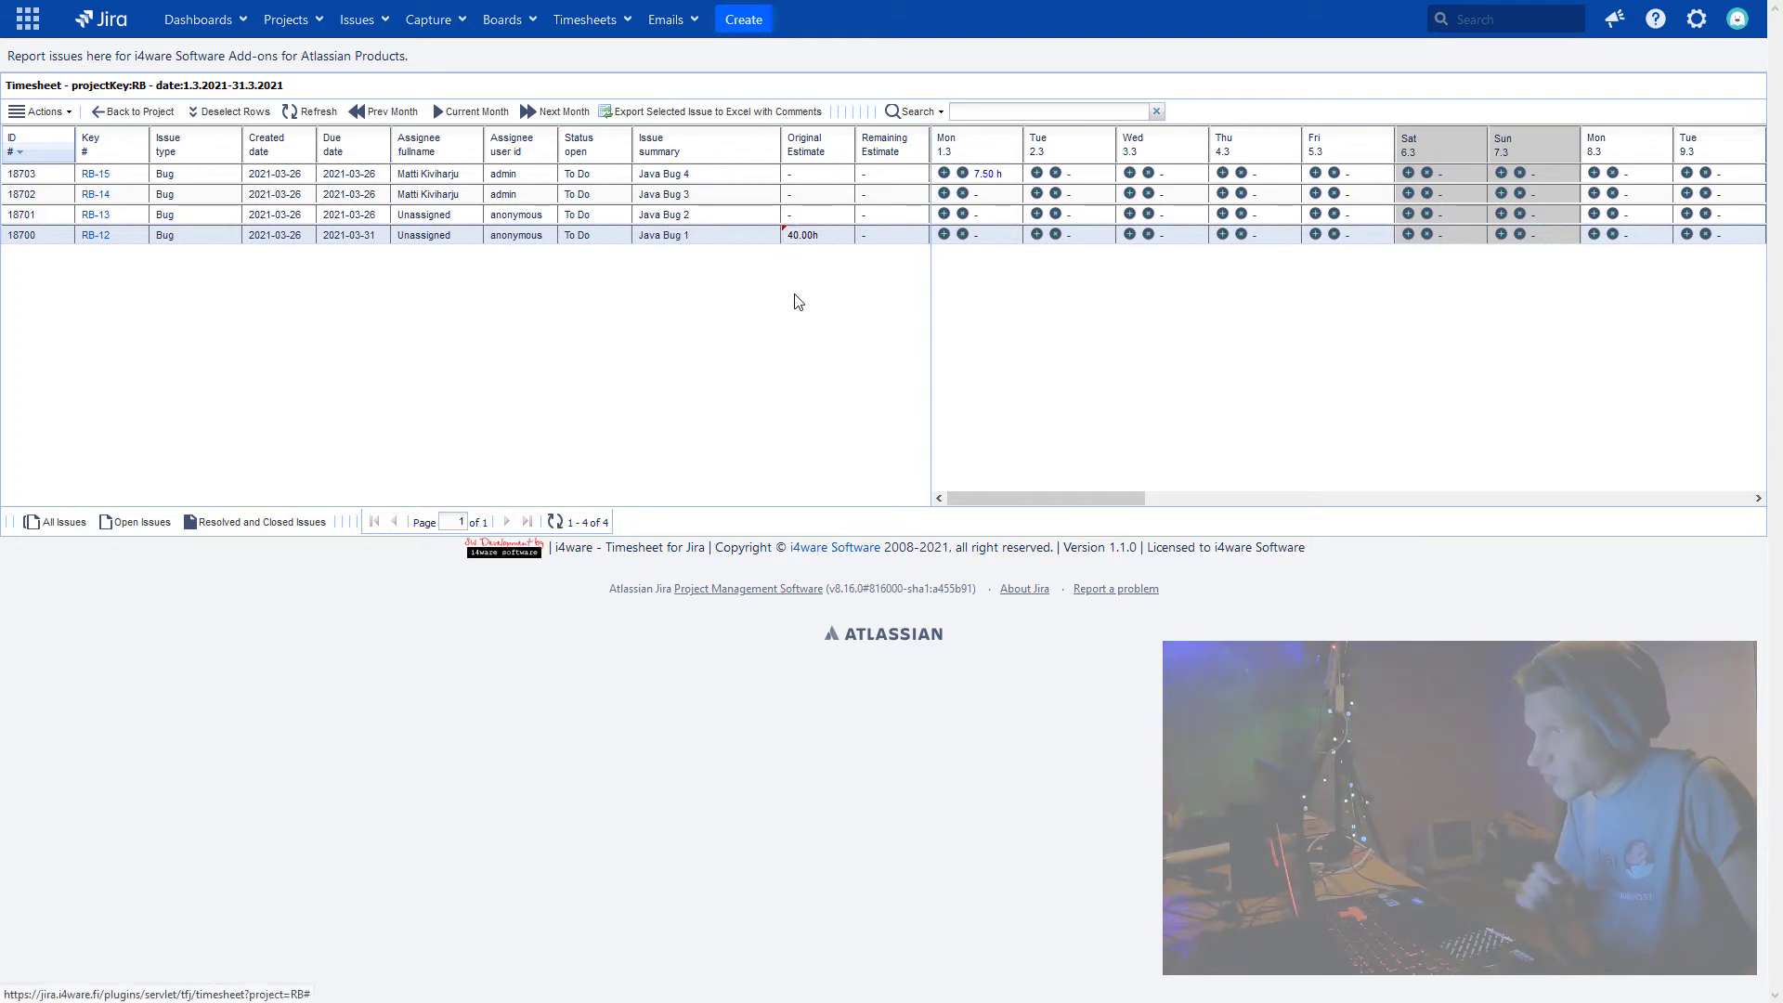
left_click(898, 238)
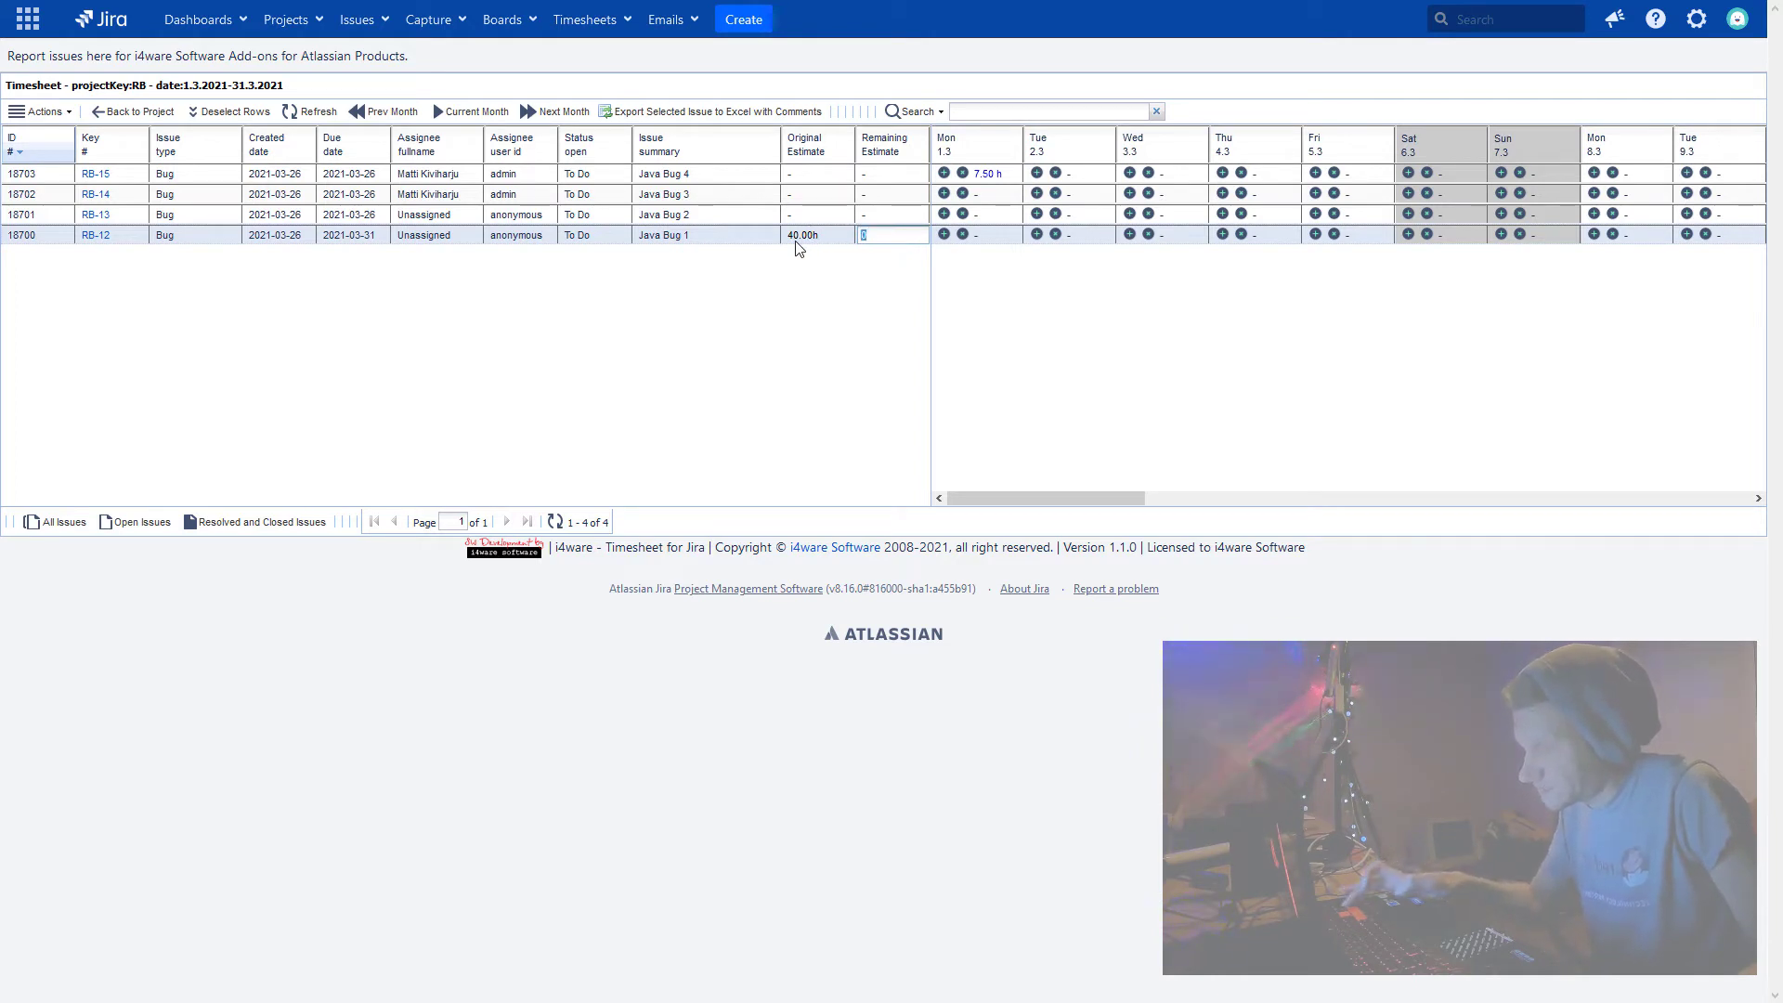
type("40")
key("Return")
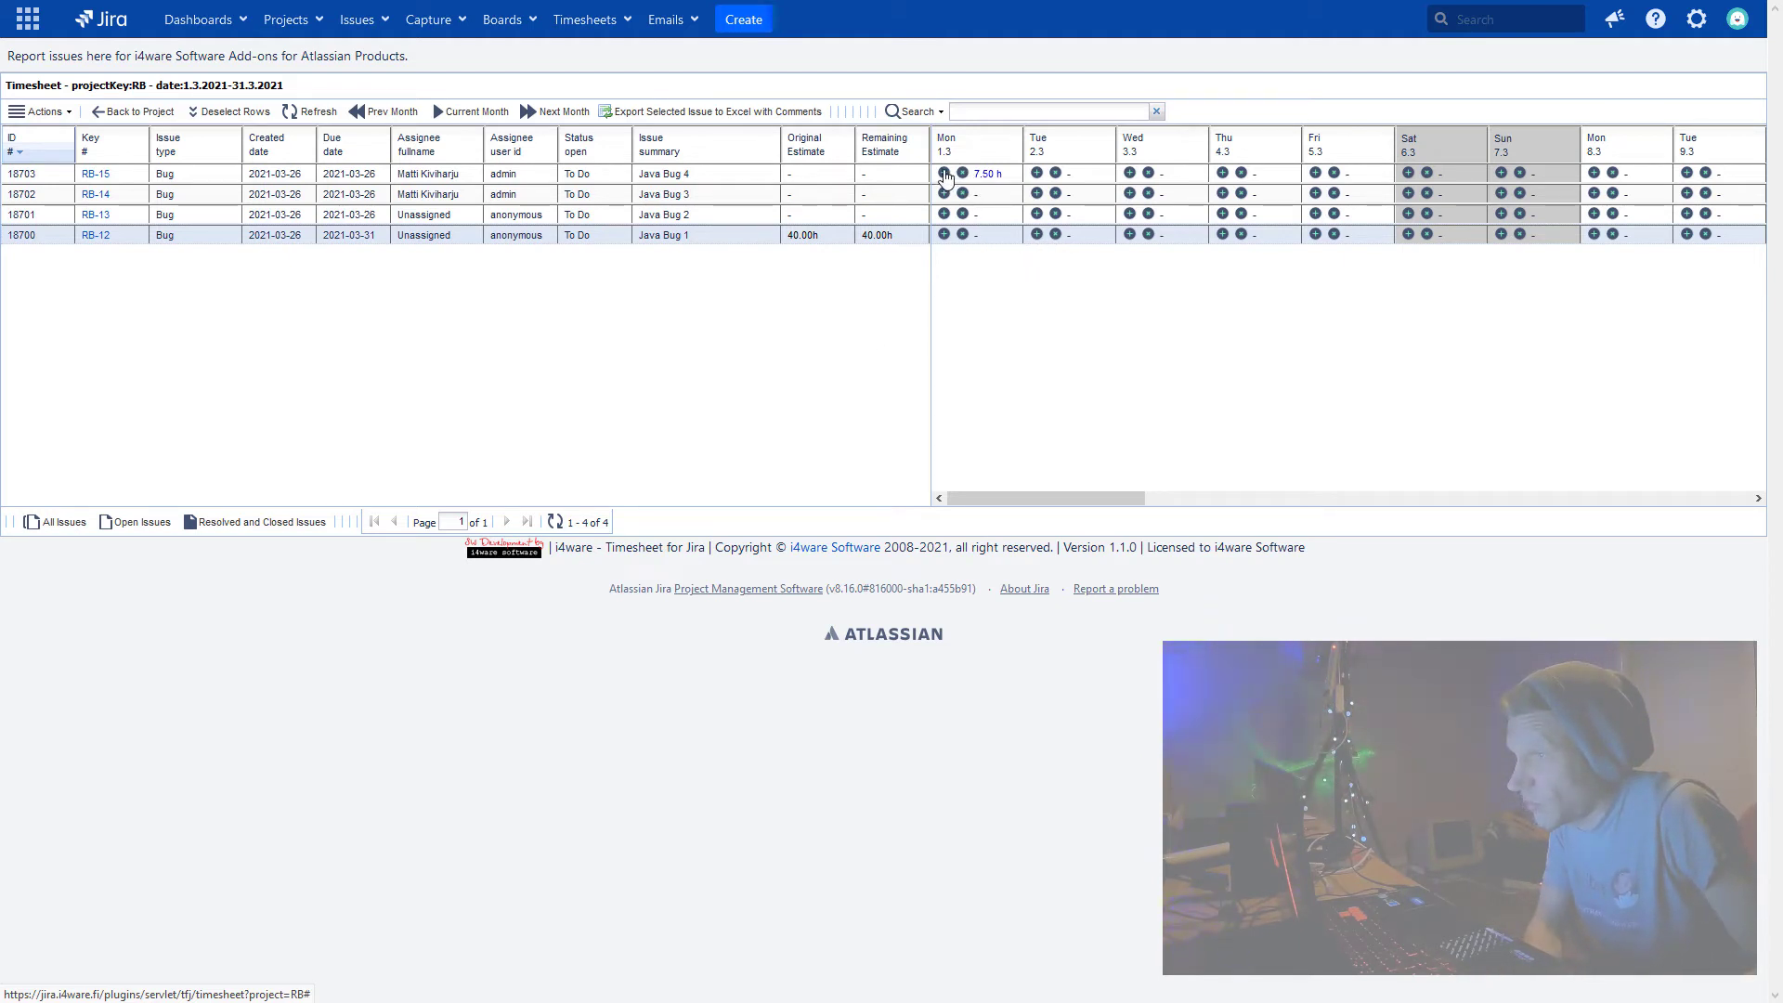
- Log 7.5h on issue RB-15 for 1/Mar/21 with the work description "test"
left_click(944, 173)
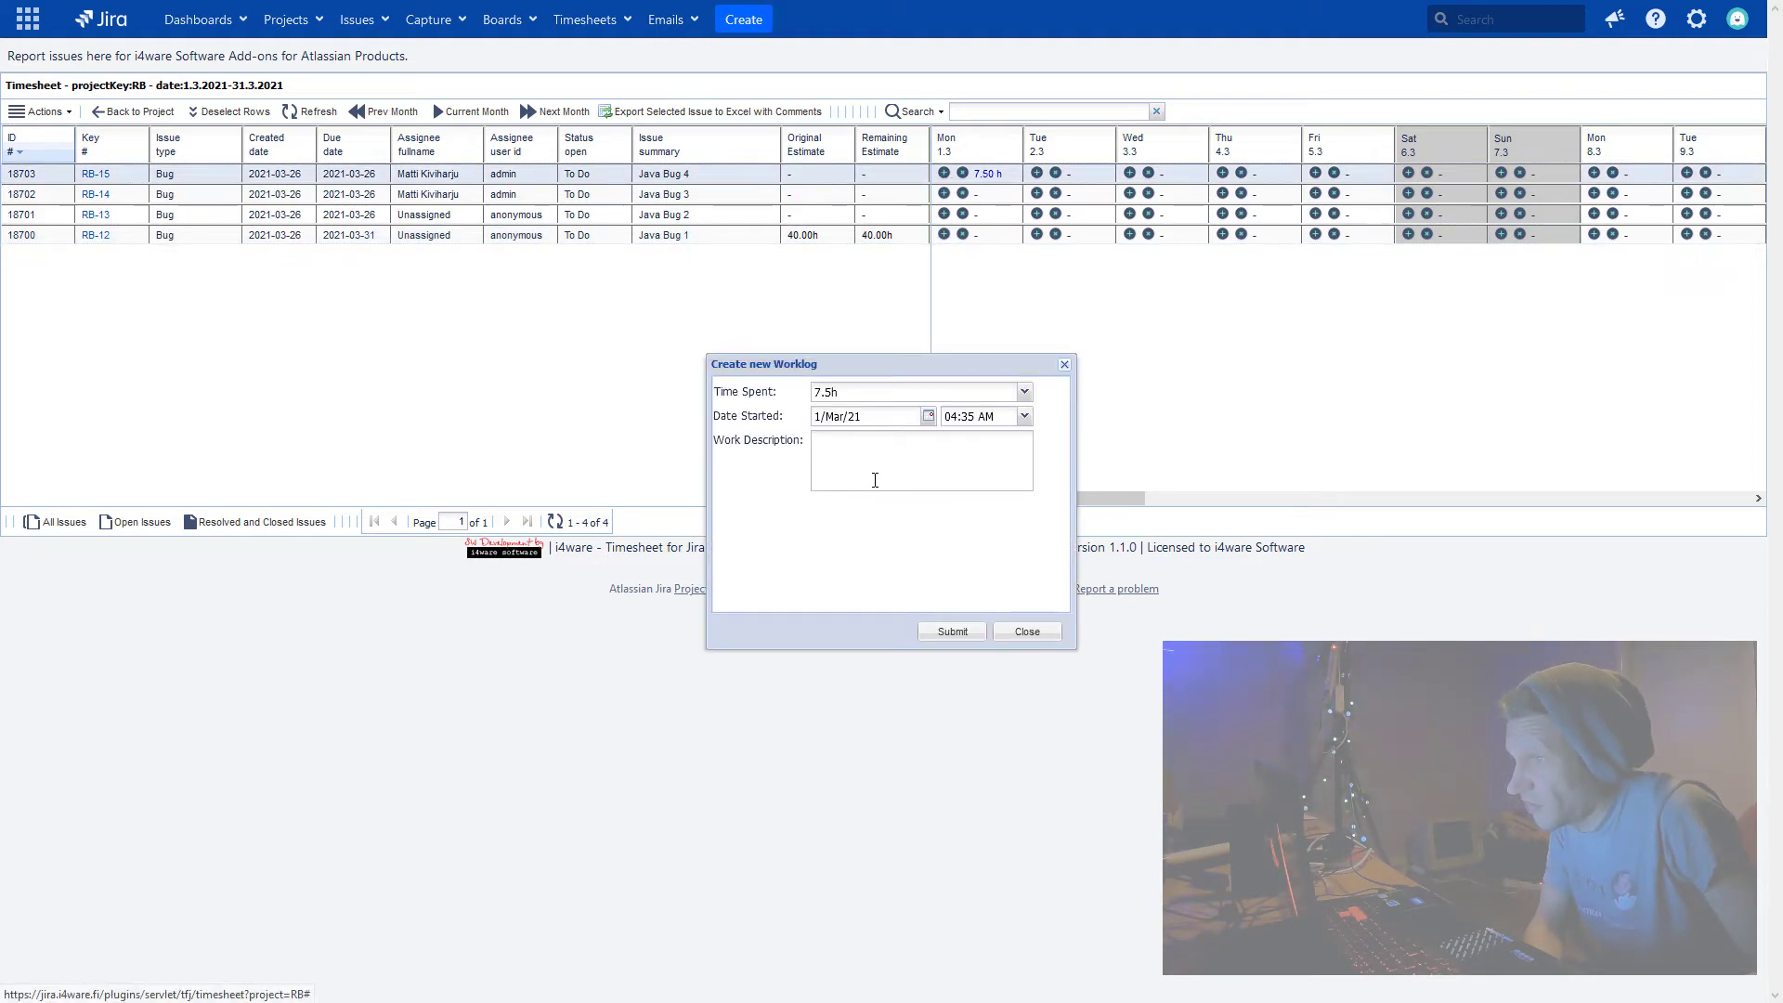
left_click(865, 466)
type("tes")
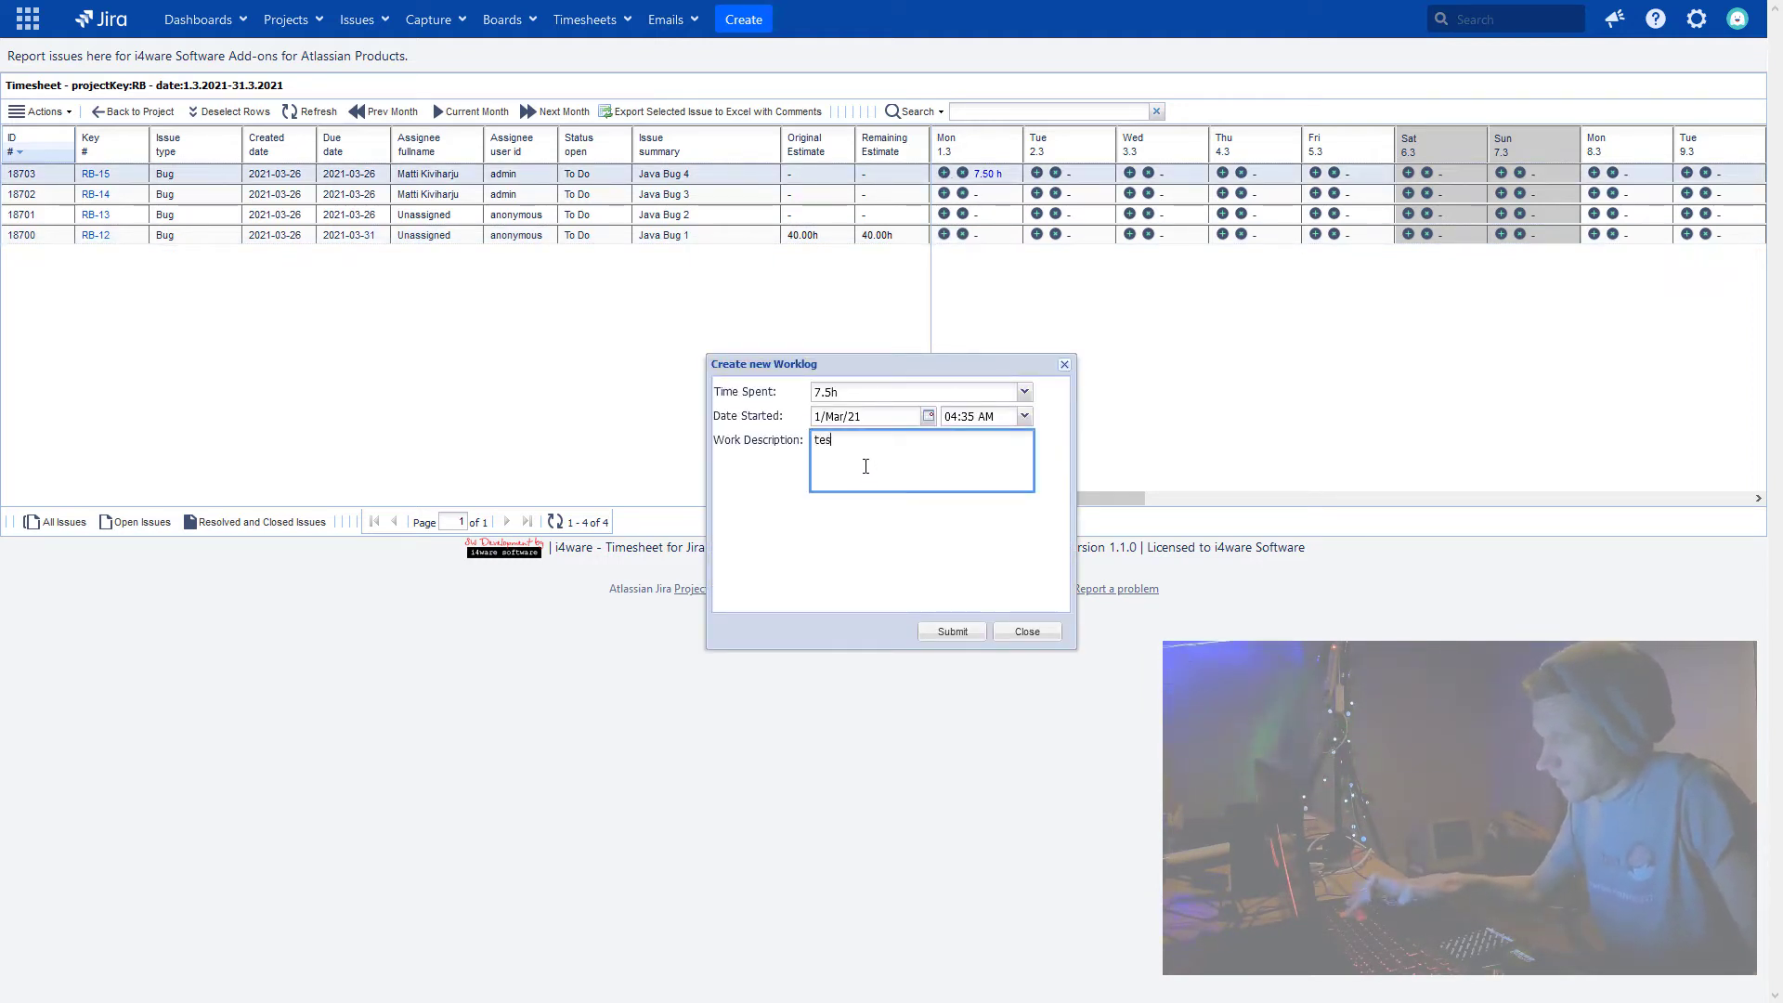
type("t")
left_click(952, 631)
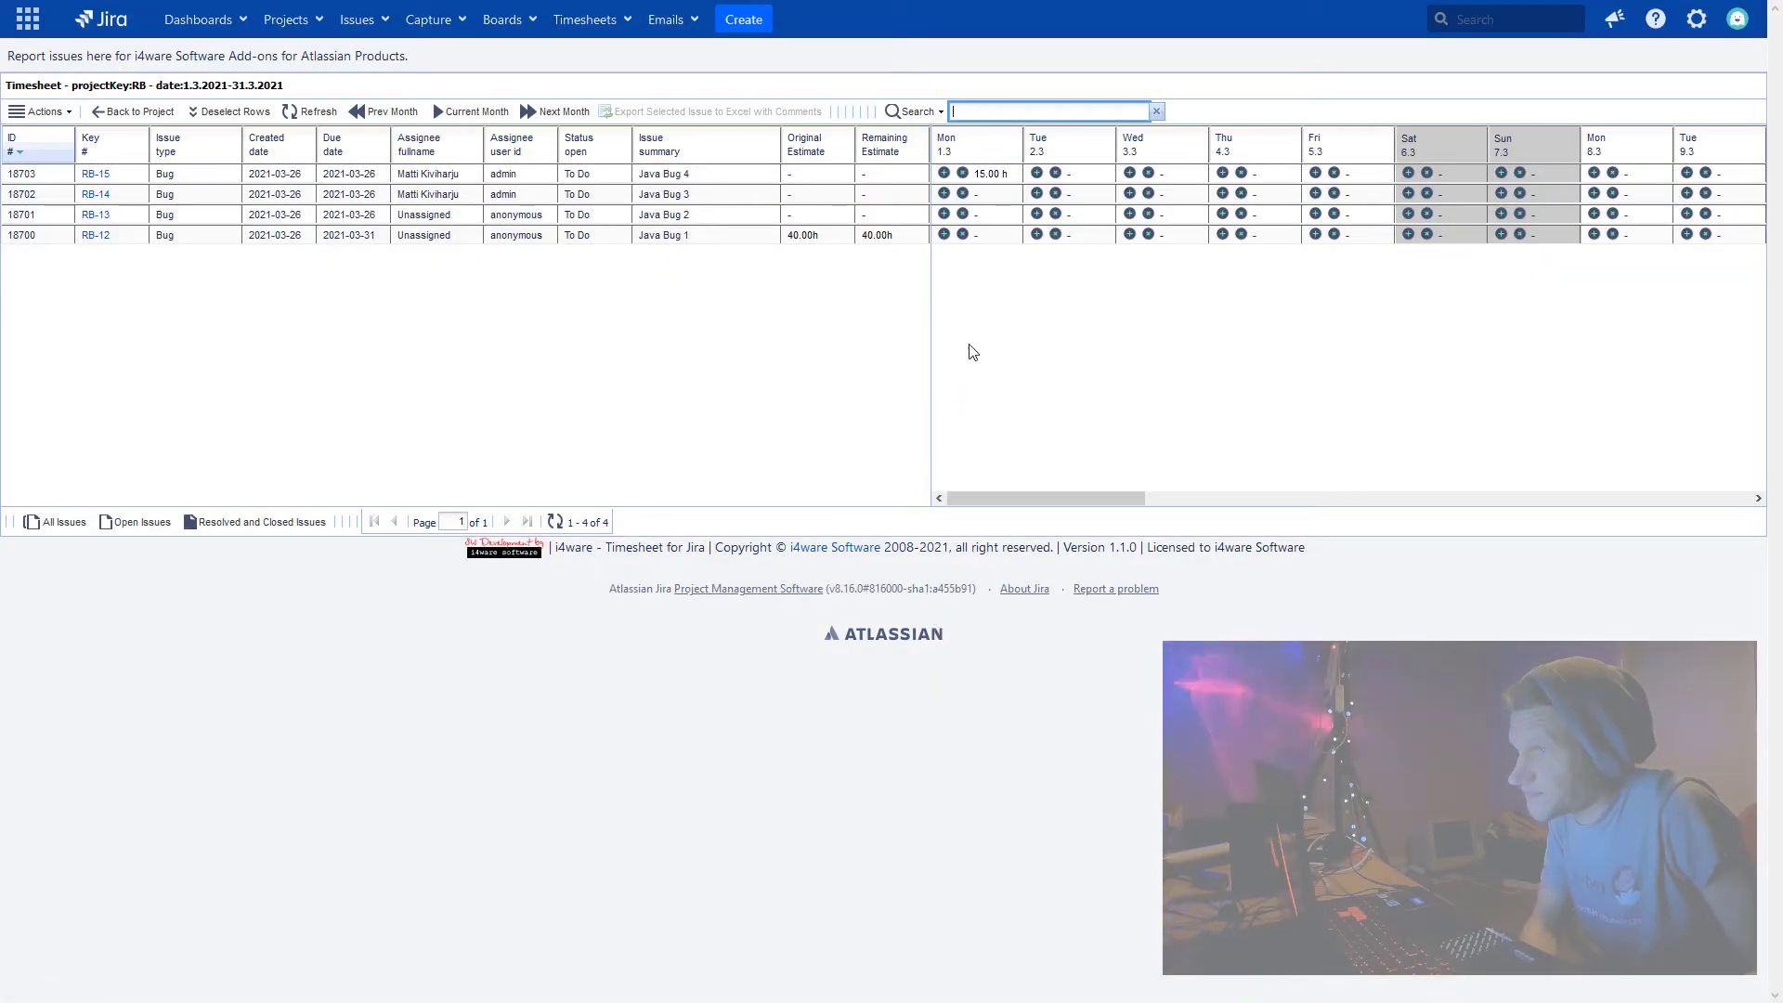
- Log 7.5h on issue RB-15 for 2/Mar/21 with the work description "test"
left_click(1040, 168)
left_click(1036, 173)
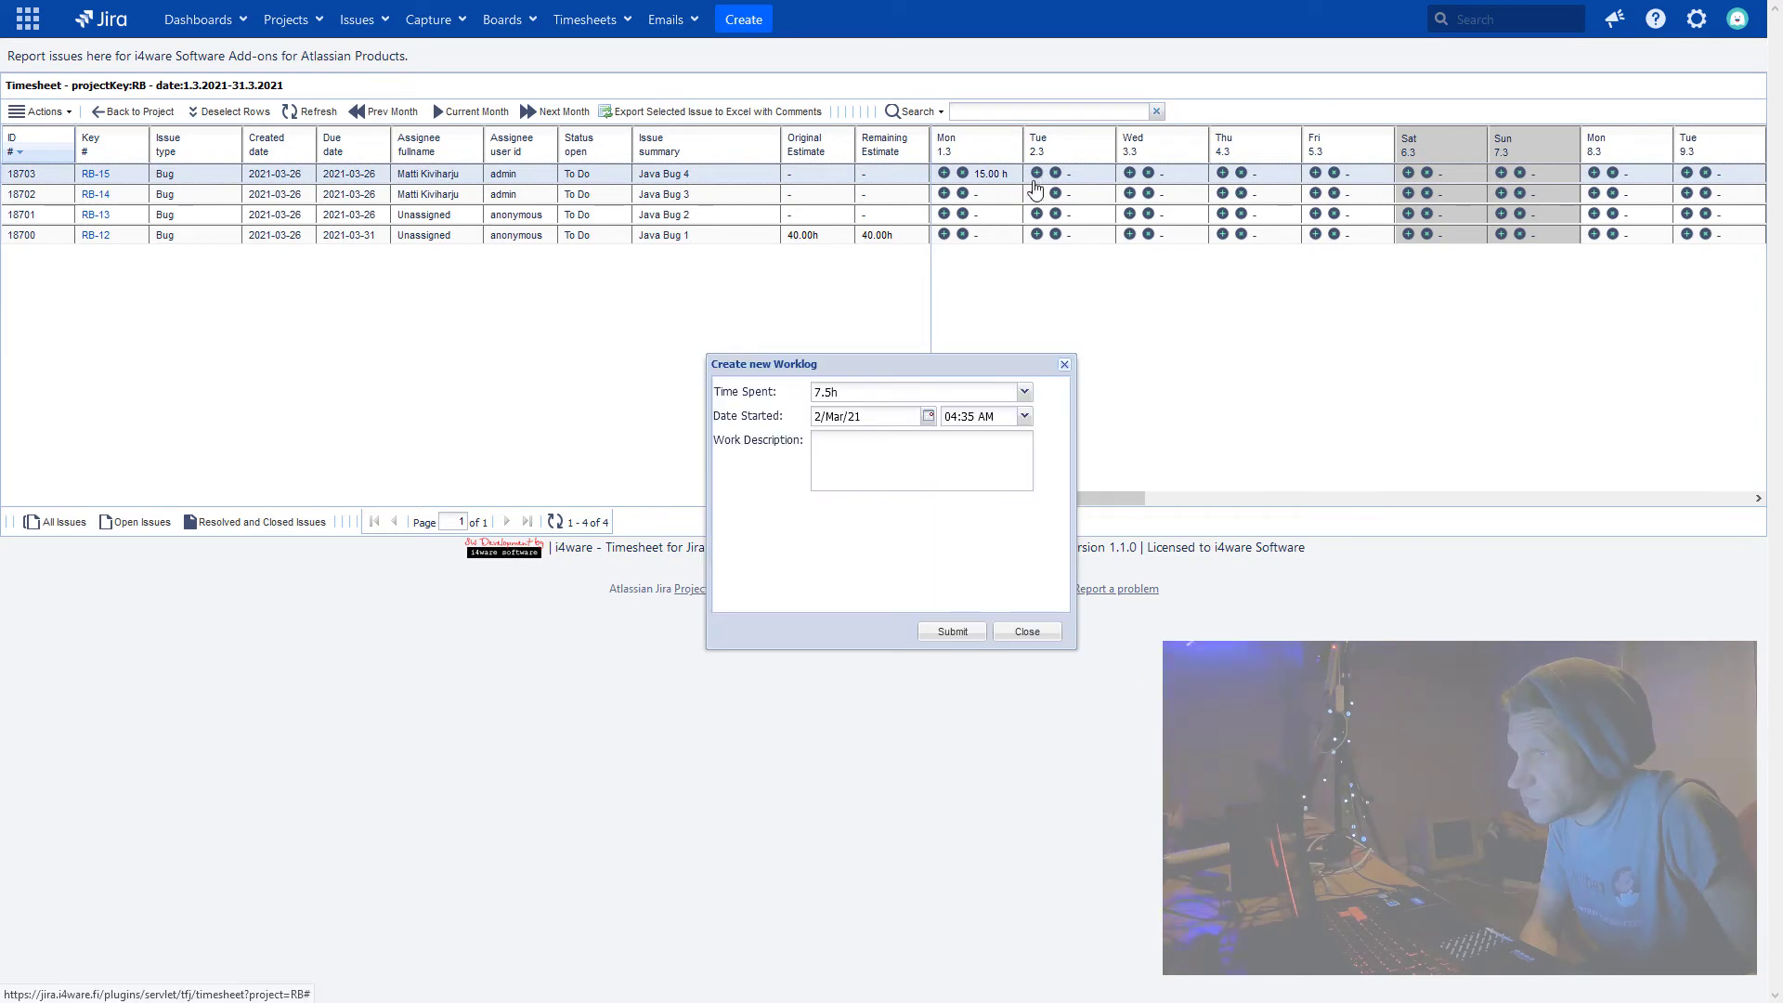
left_click(880, 480)
type("tes")
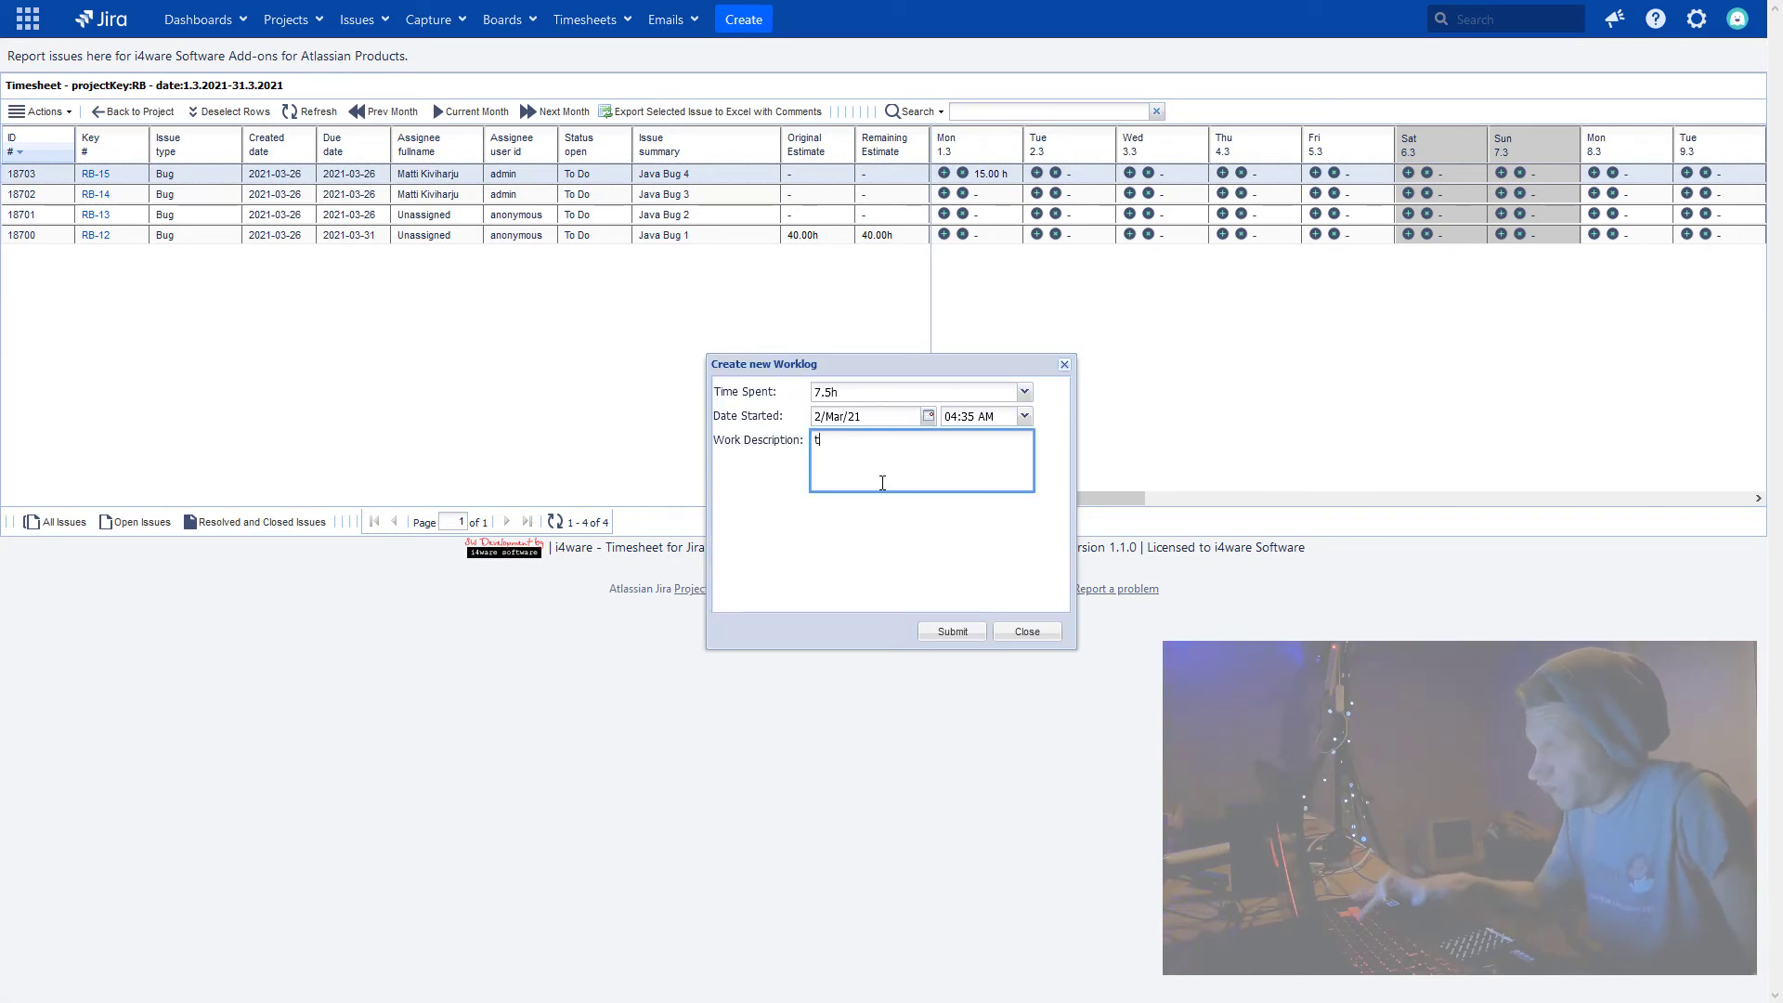
type("t")
left_click(964, 633)
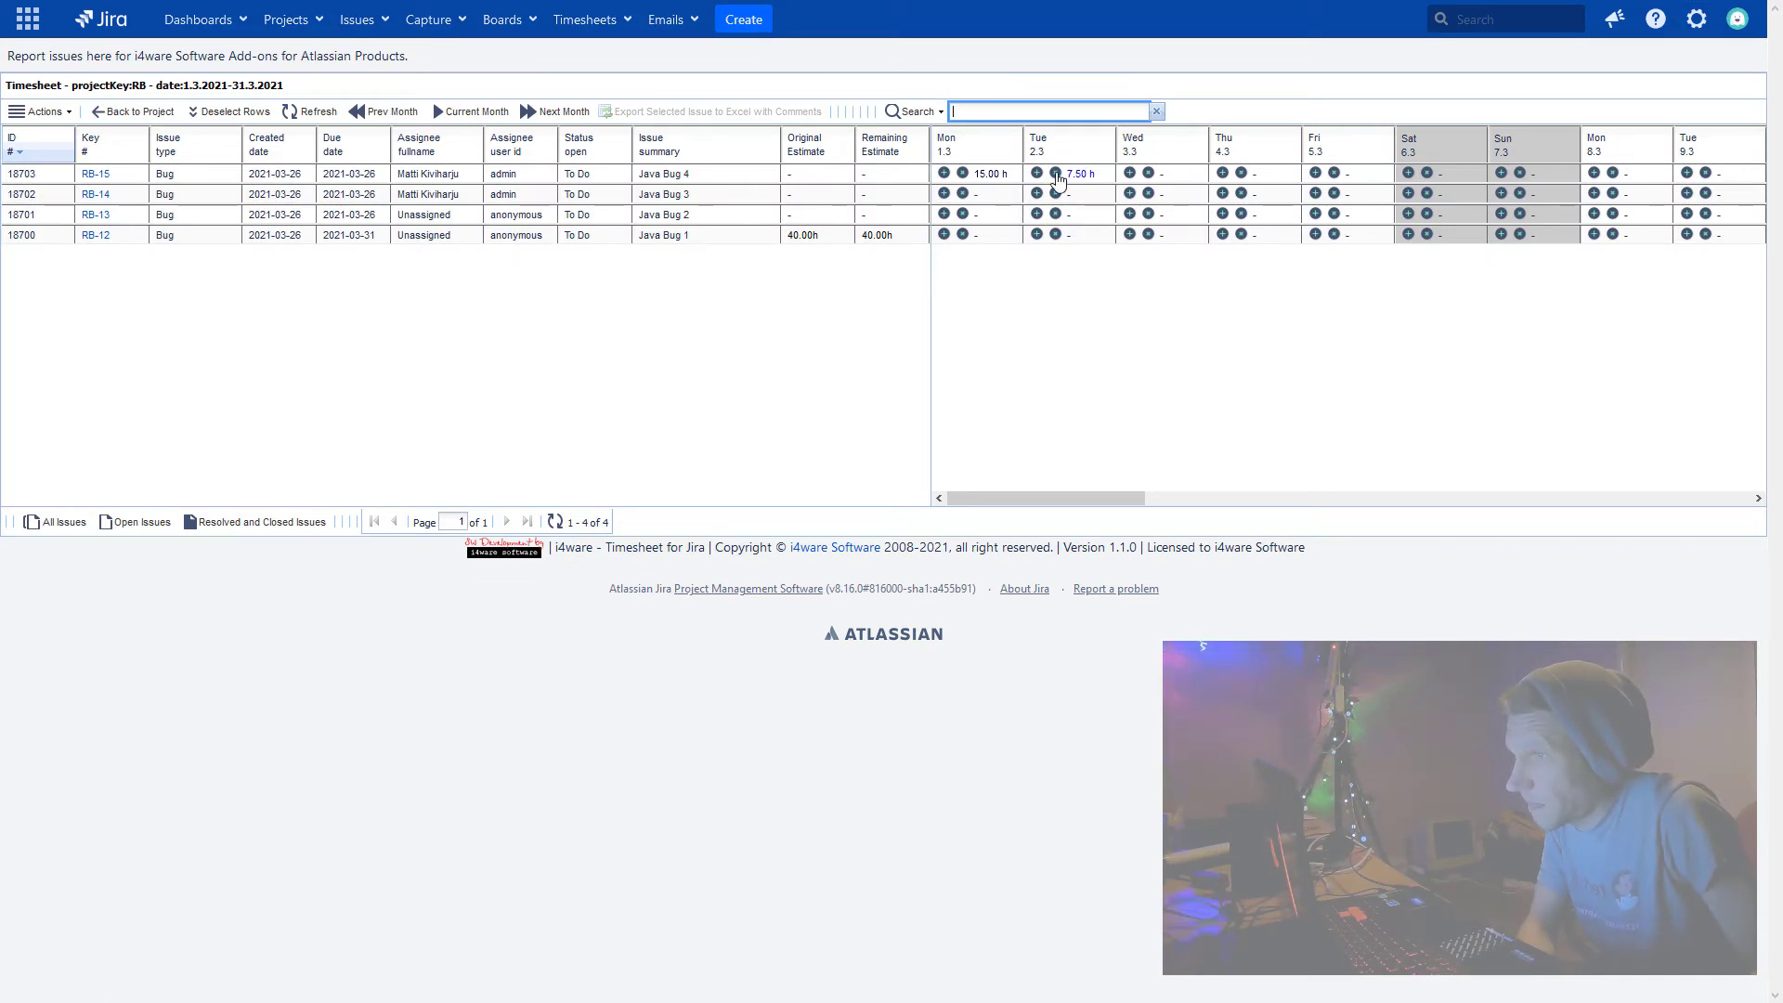
- Delete the worklog of issue RB-15 that starts on 2 March 2021
left_click(1056, 173)
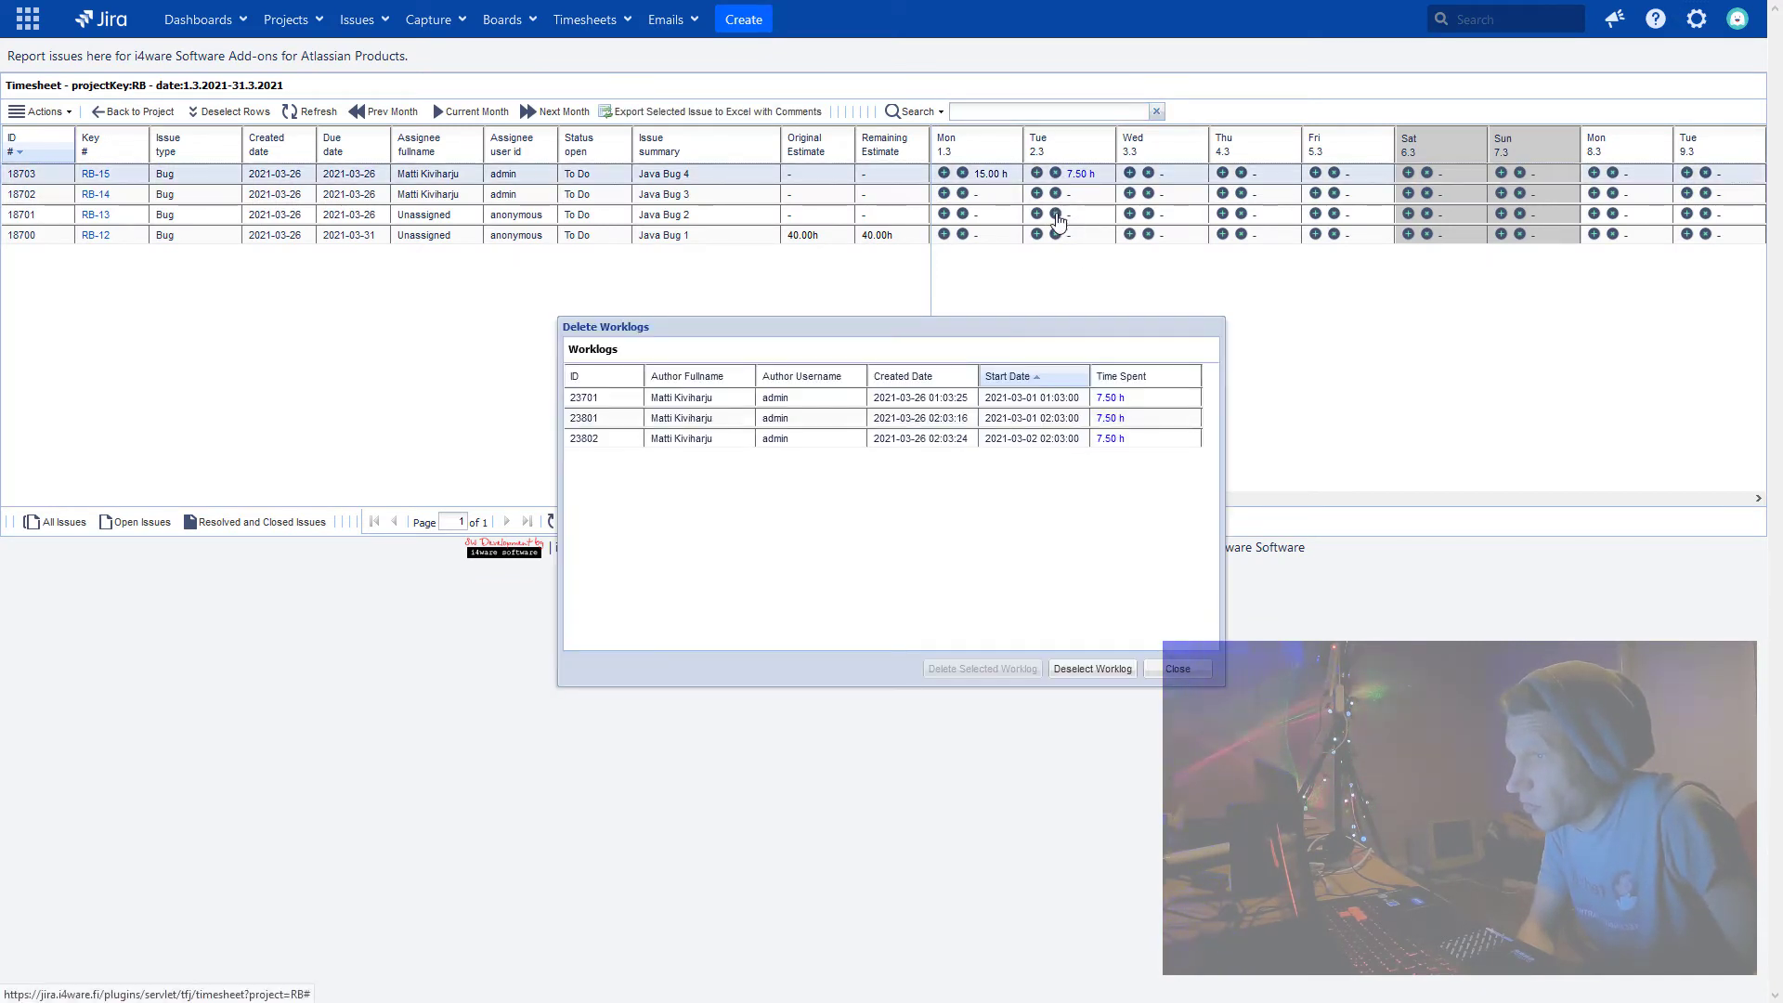
left_click(1031, 438)
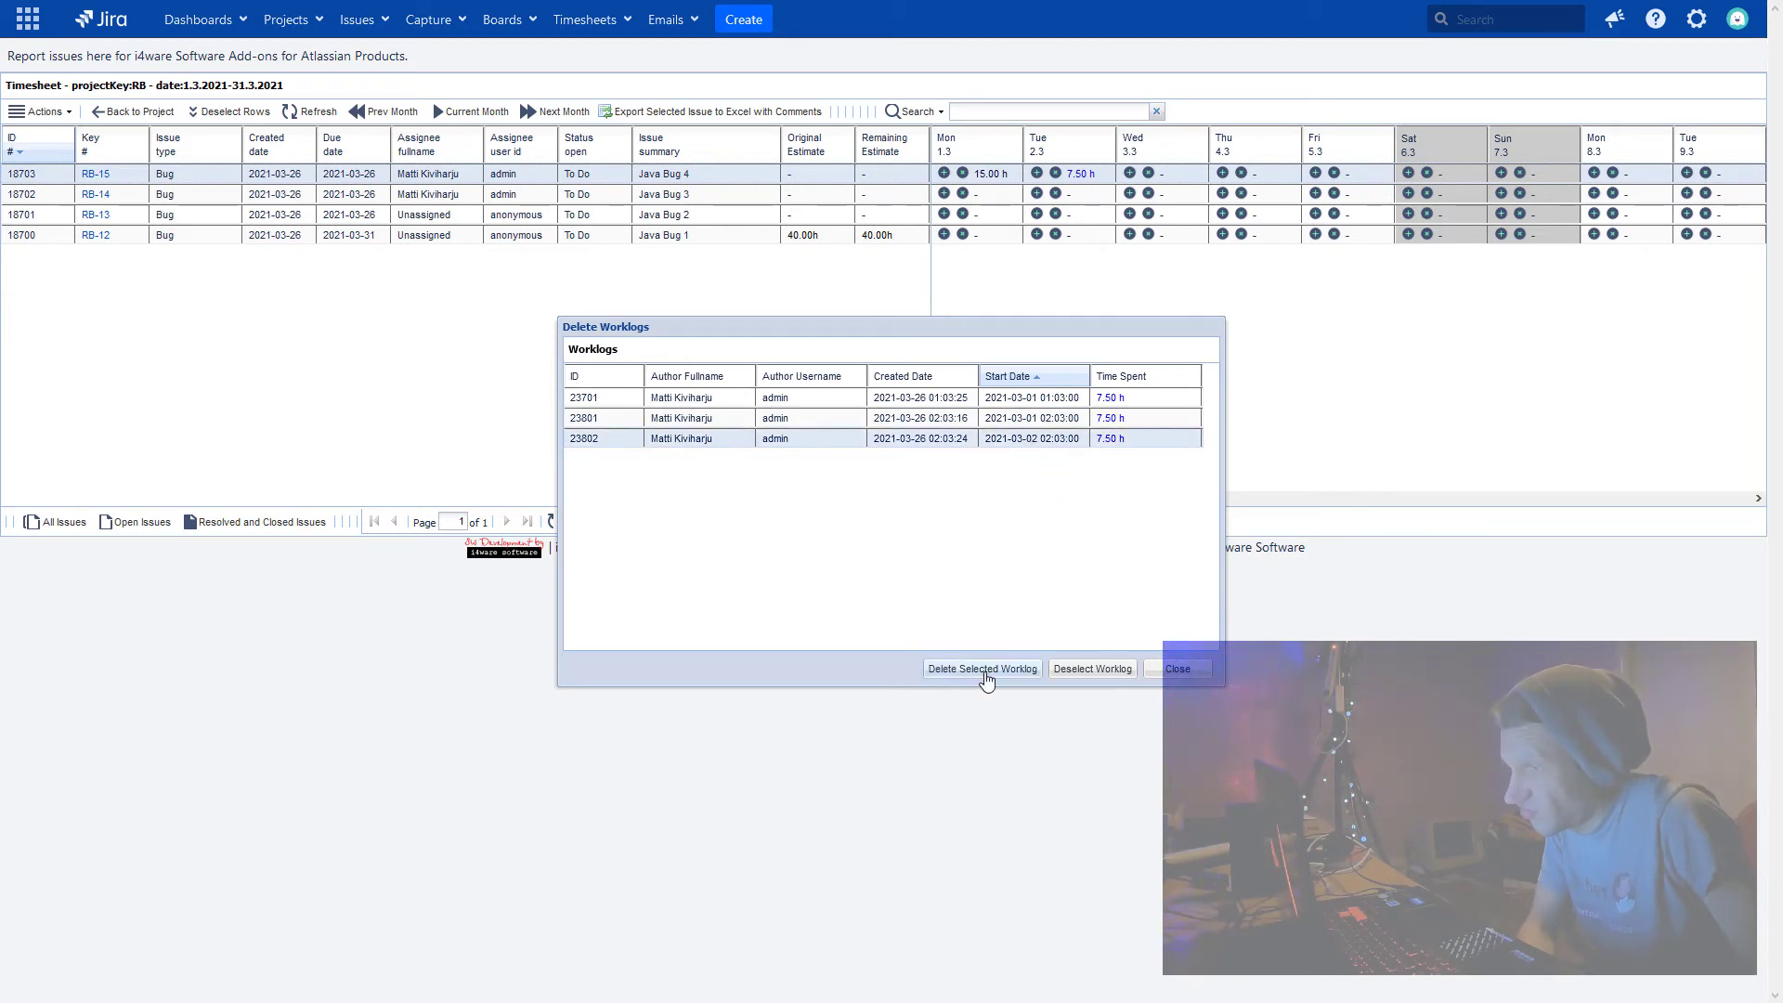
left_click(984, 670)
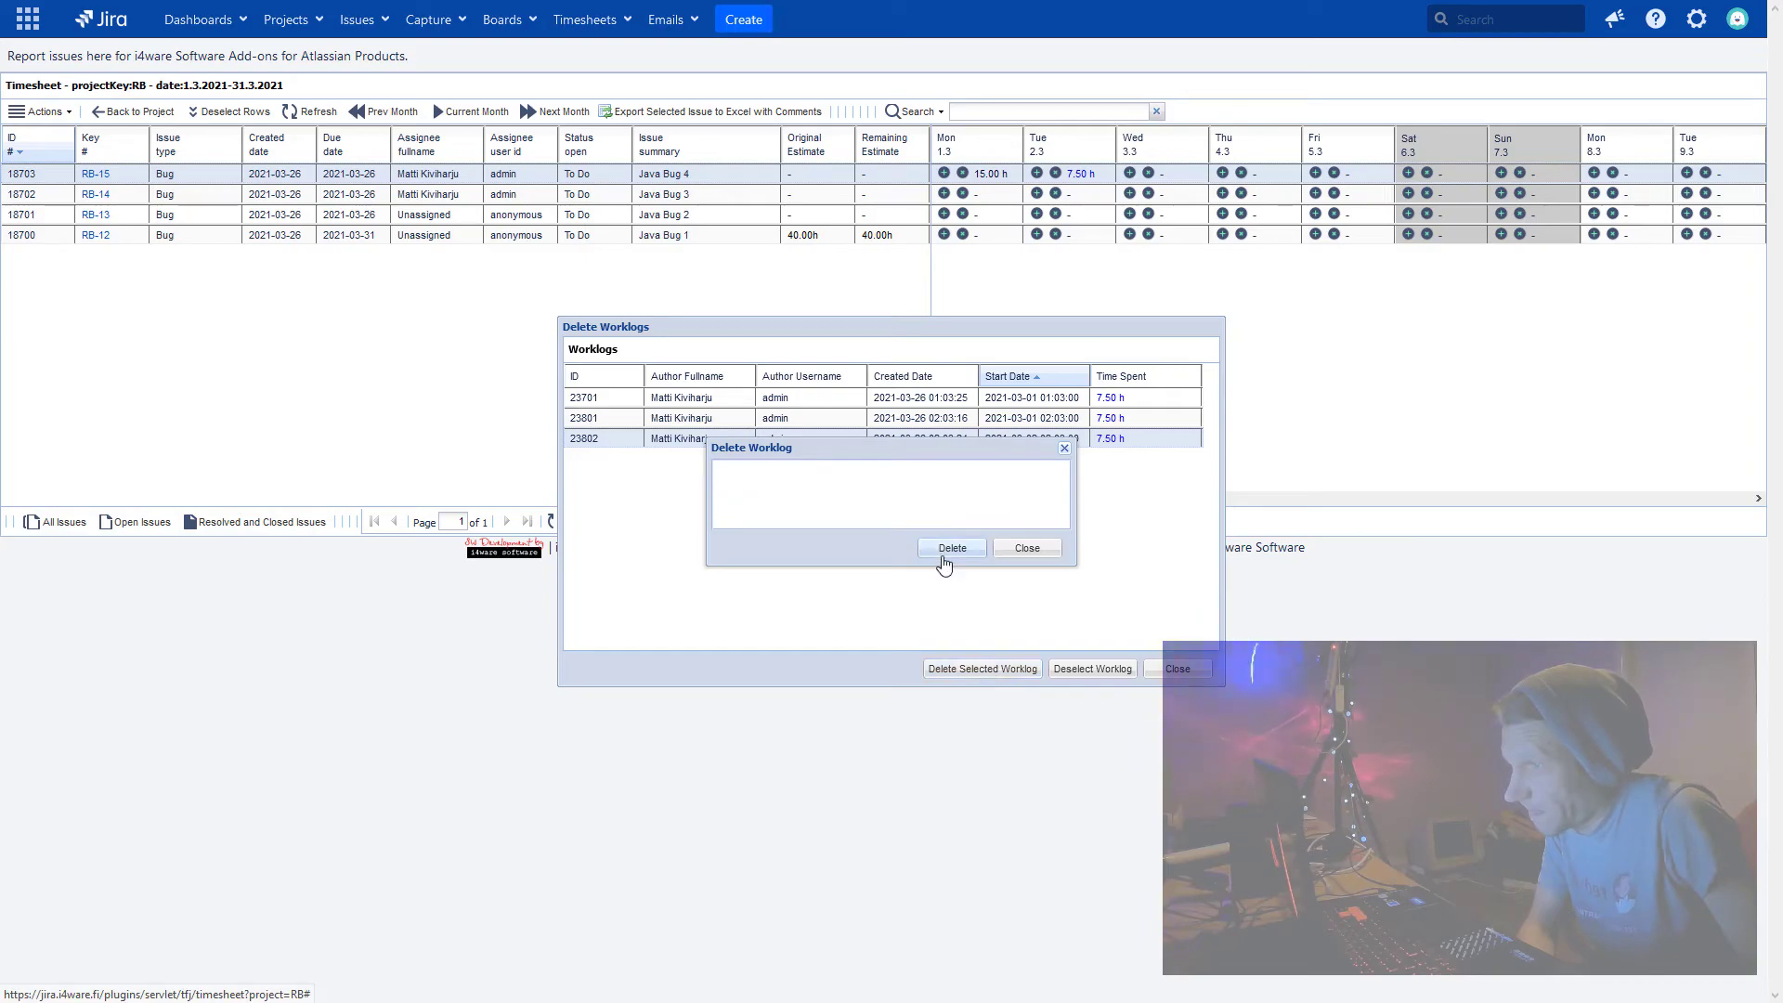
left_click(943, 559)
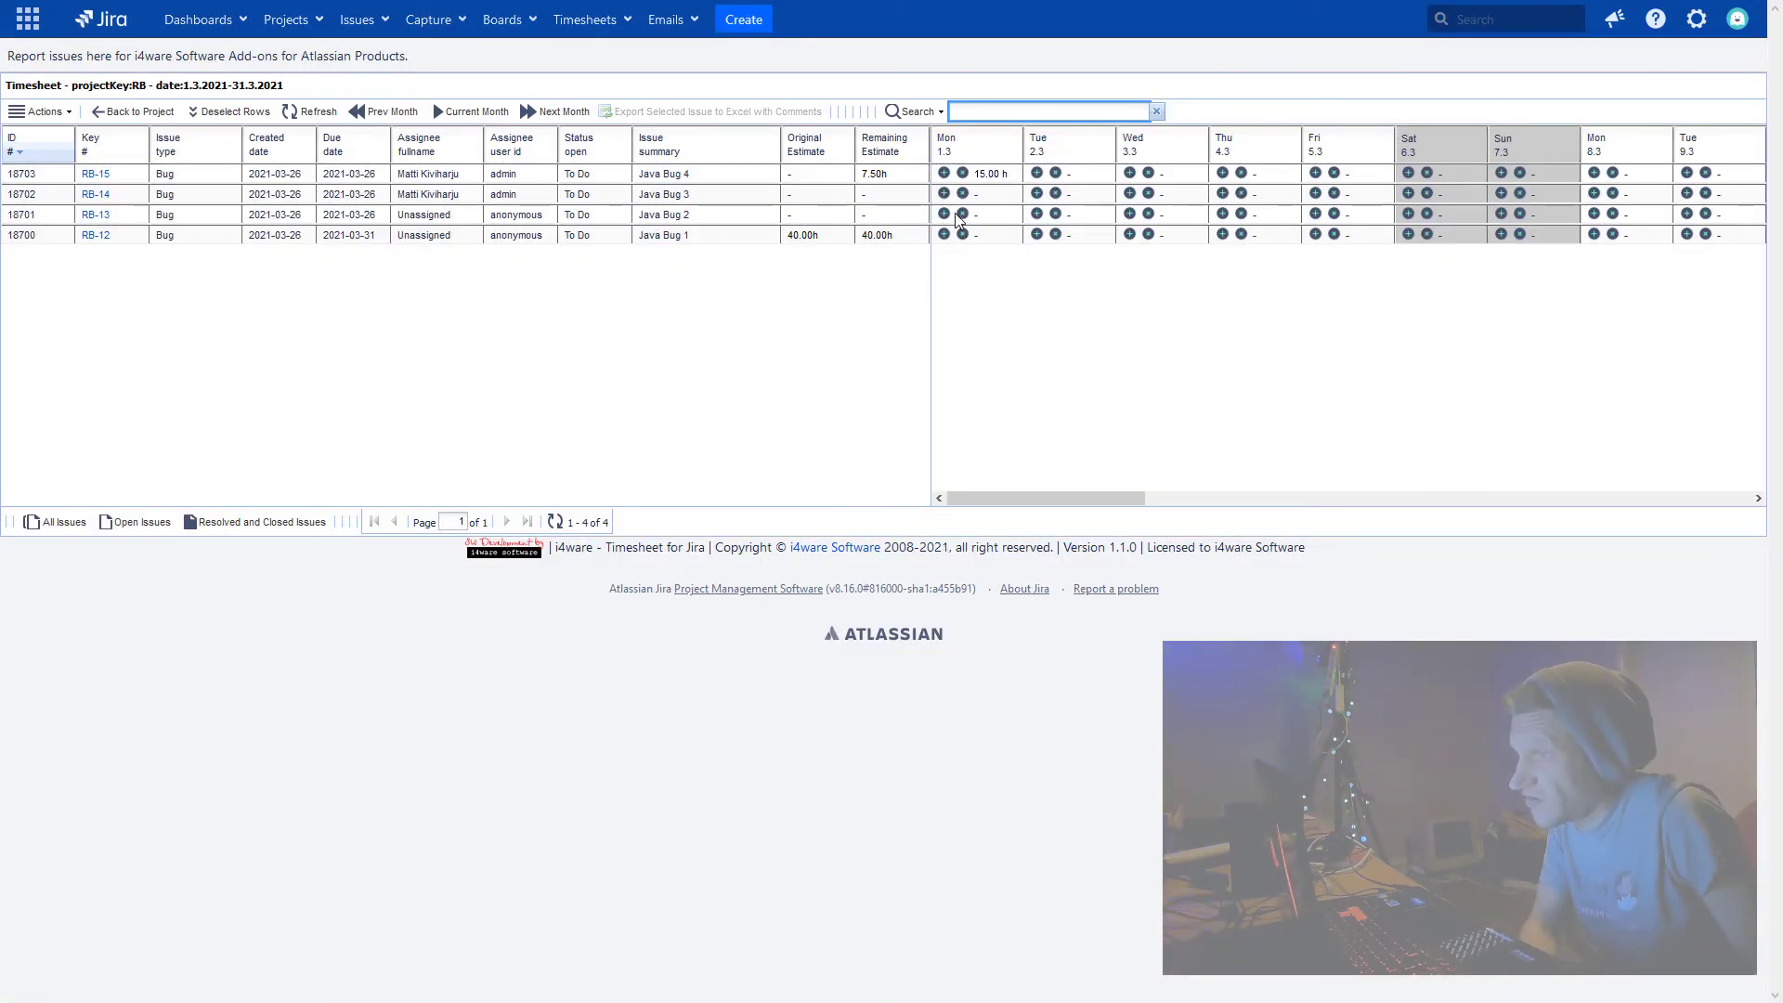
- Delete the more recently created of the two 1 March 2021 worklogs on issue RB-15
left_click(963, 174)
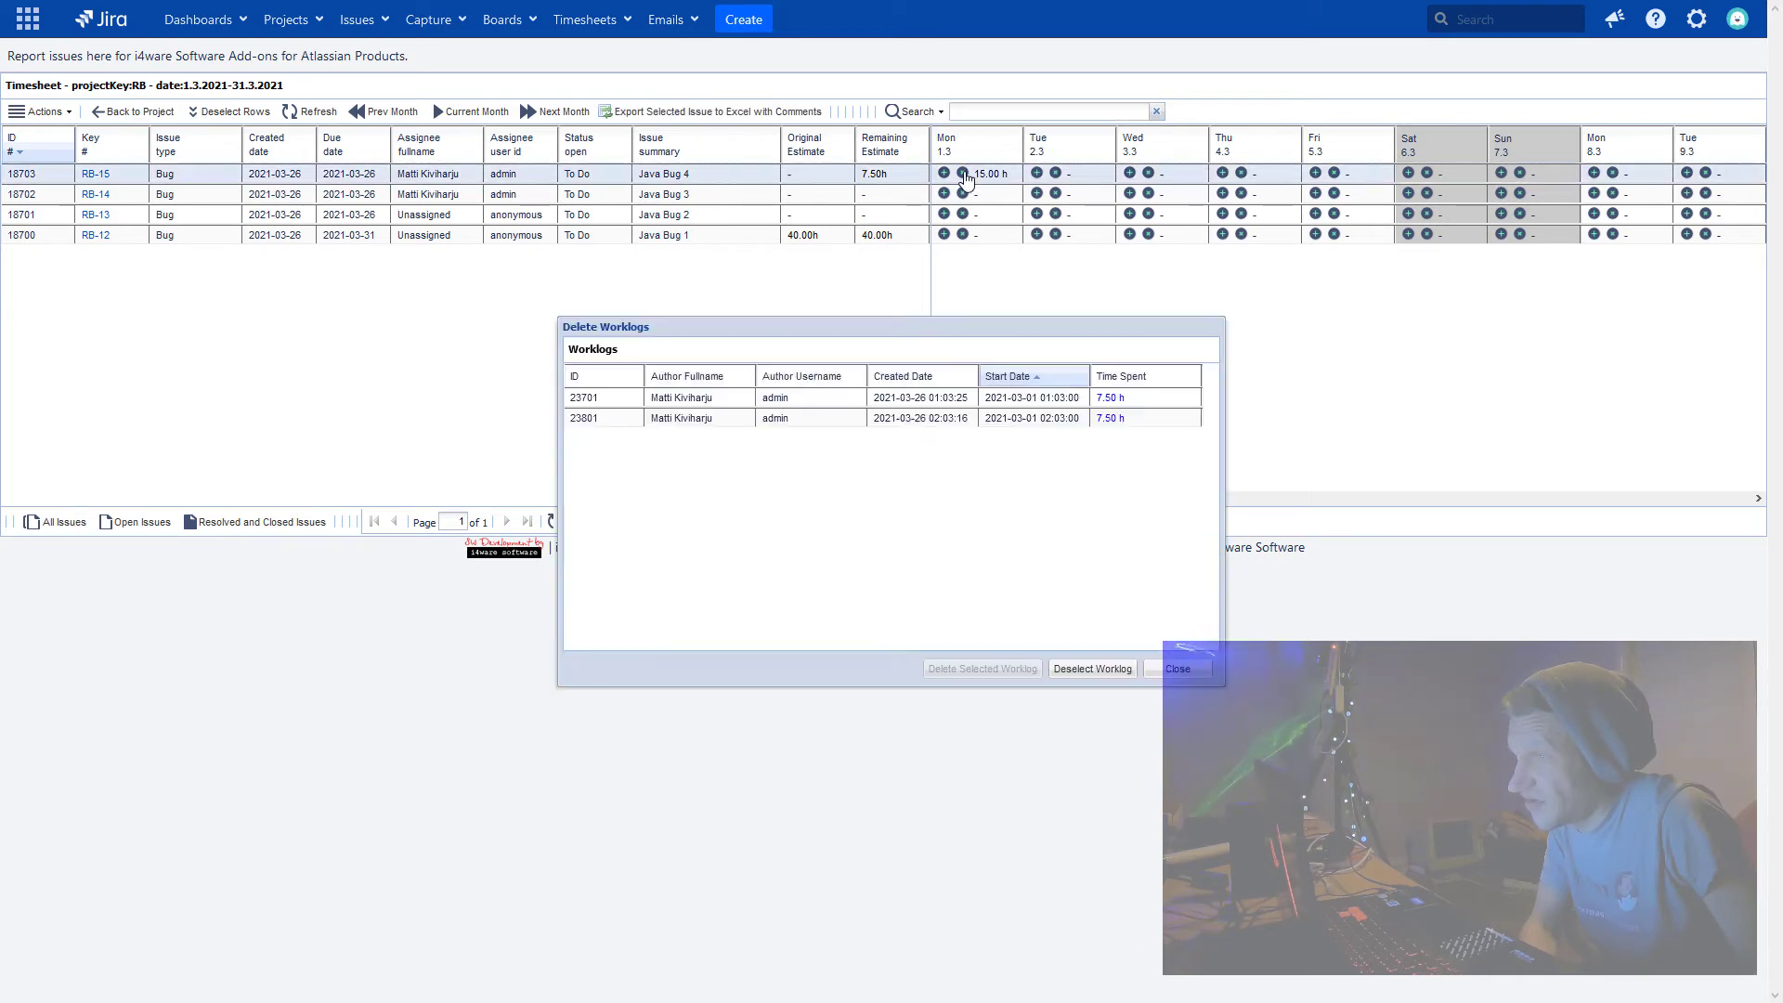
left_click(960, 419)
left_click(1013, 671)
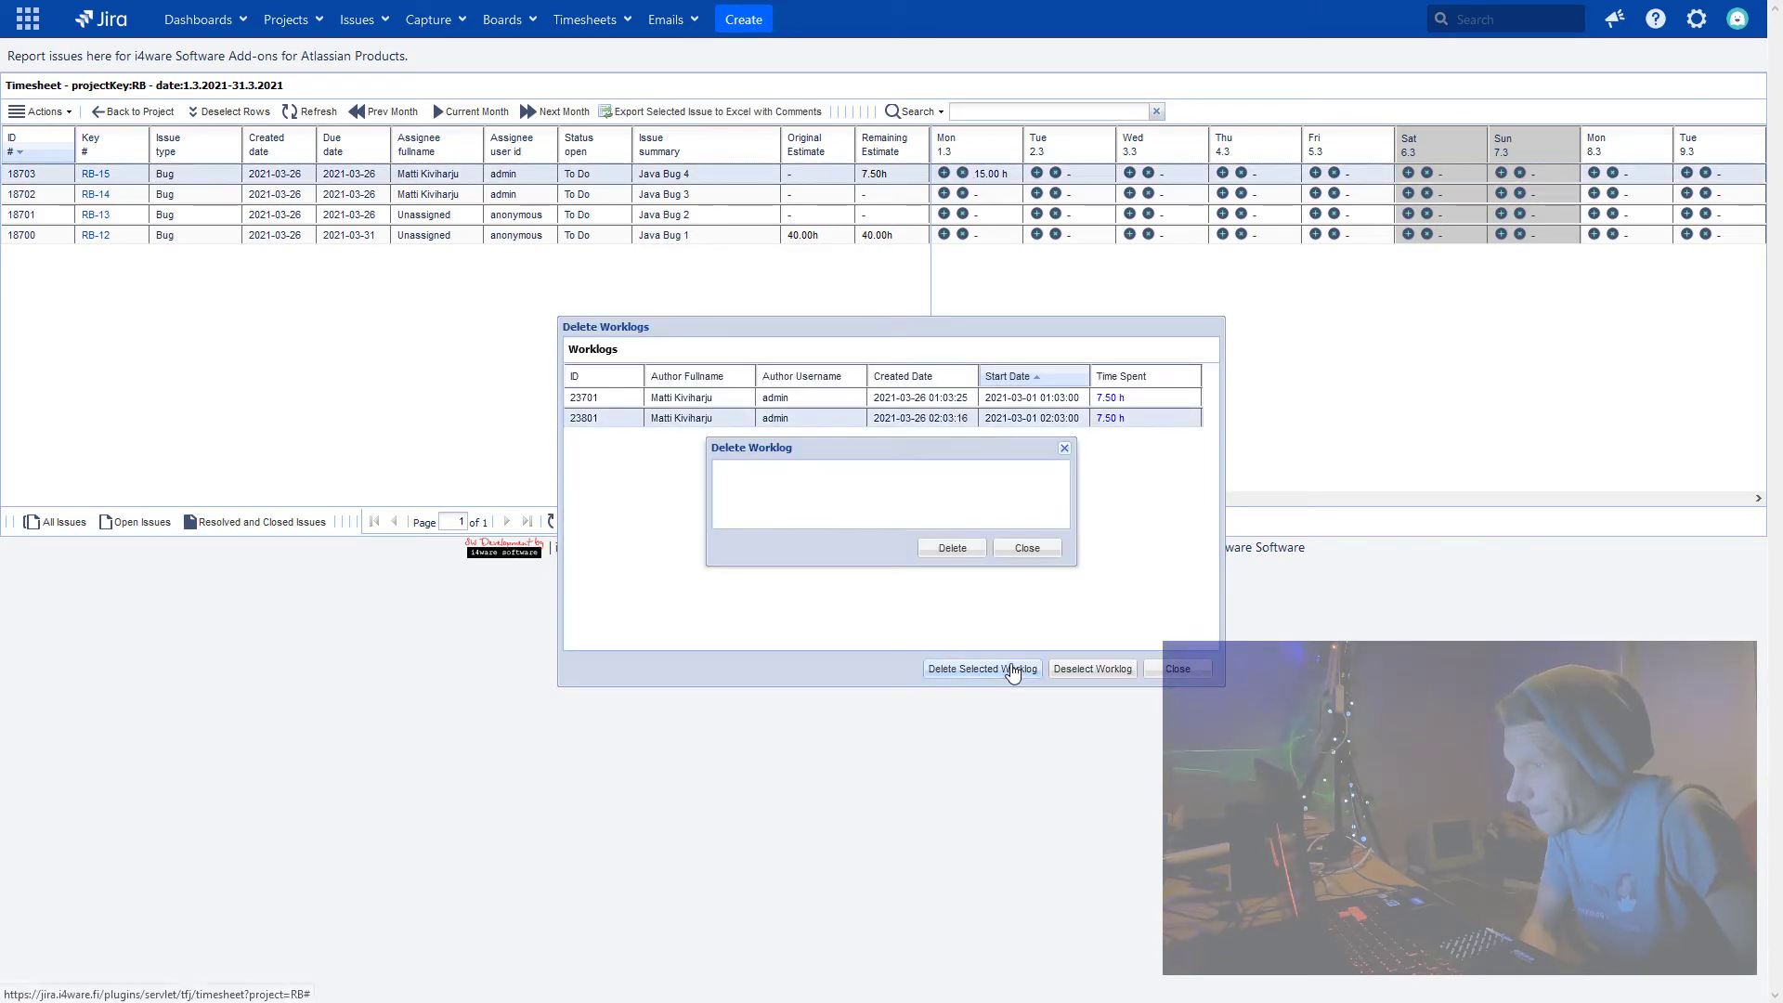
left_click(942, 549)
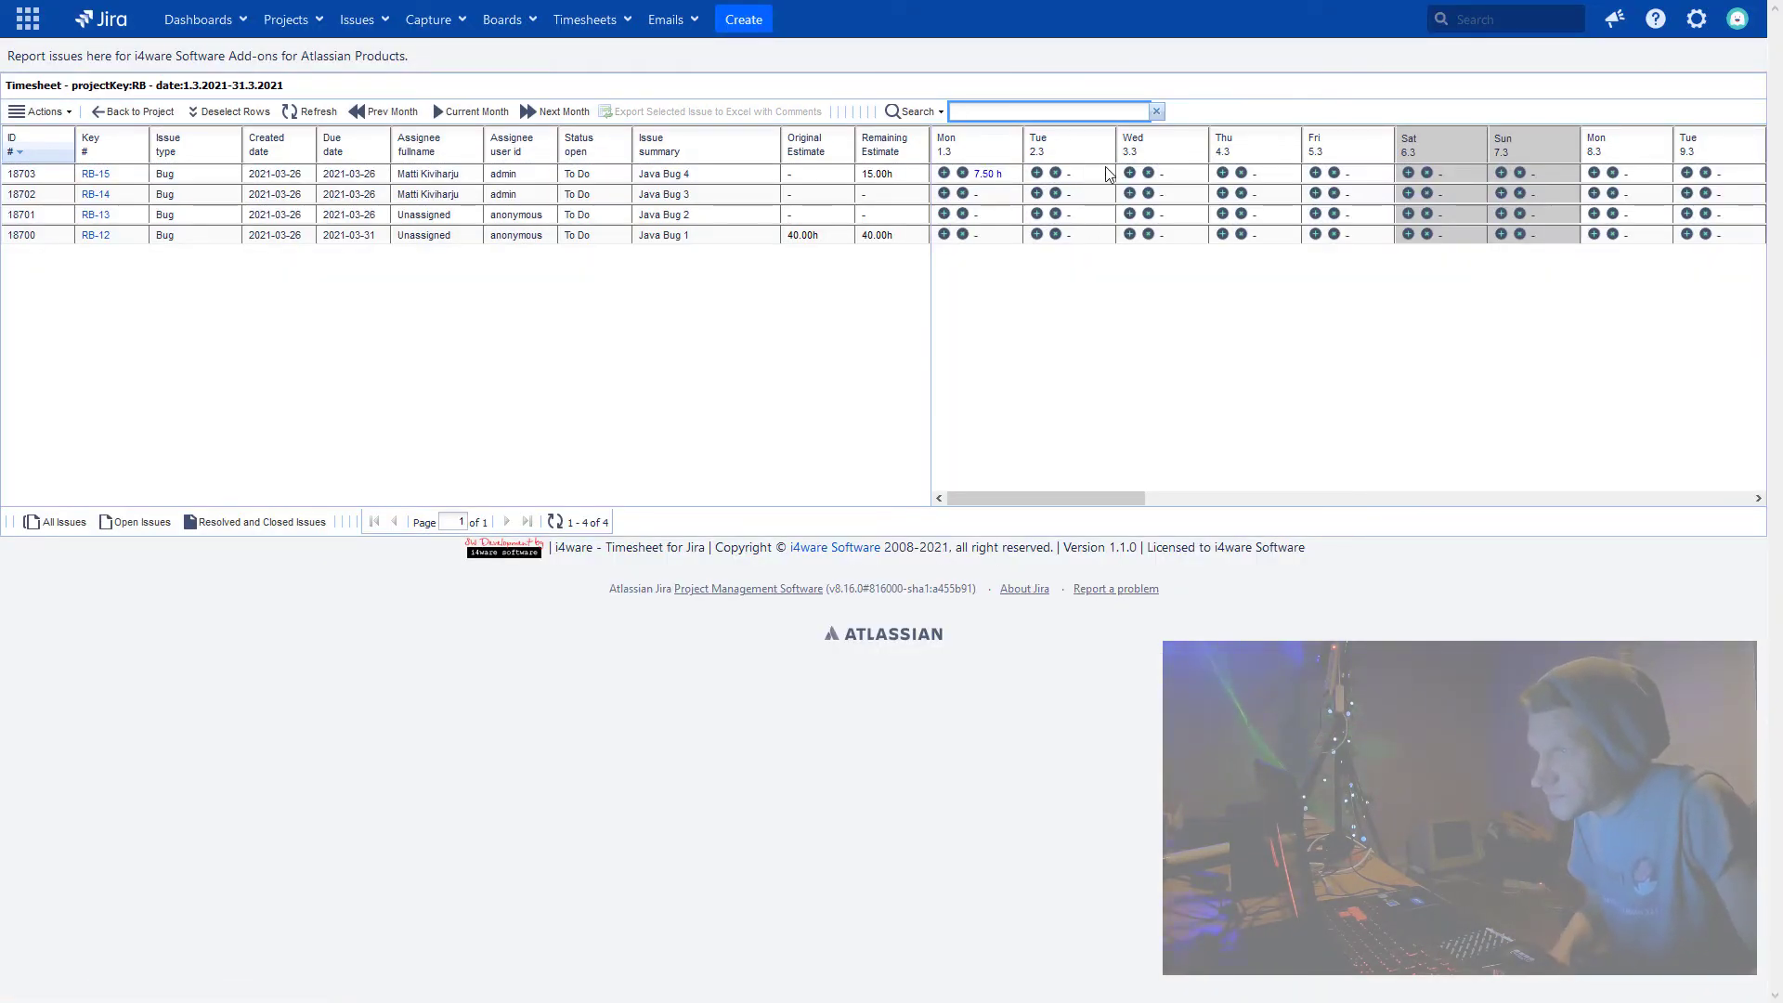
- Log 7.5h on issue RB-15 for 3/Mar/21 with the work description "test"
left_click(1130, 173)
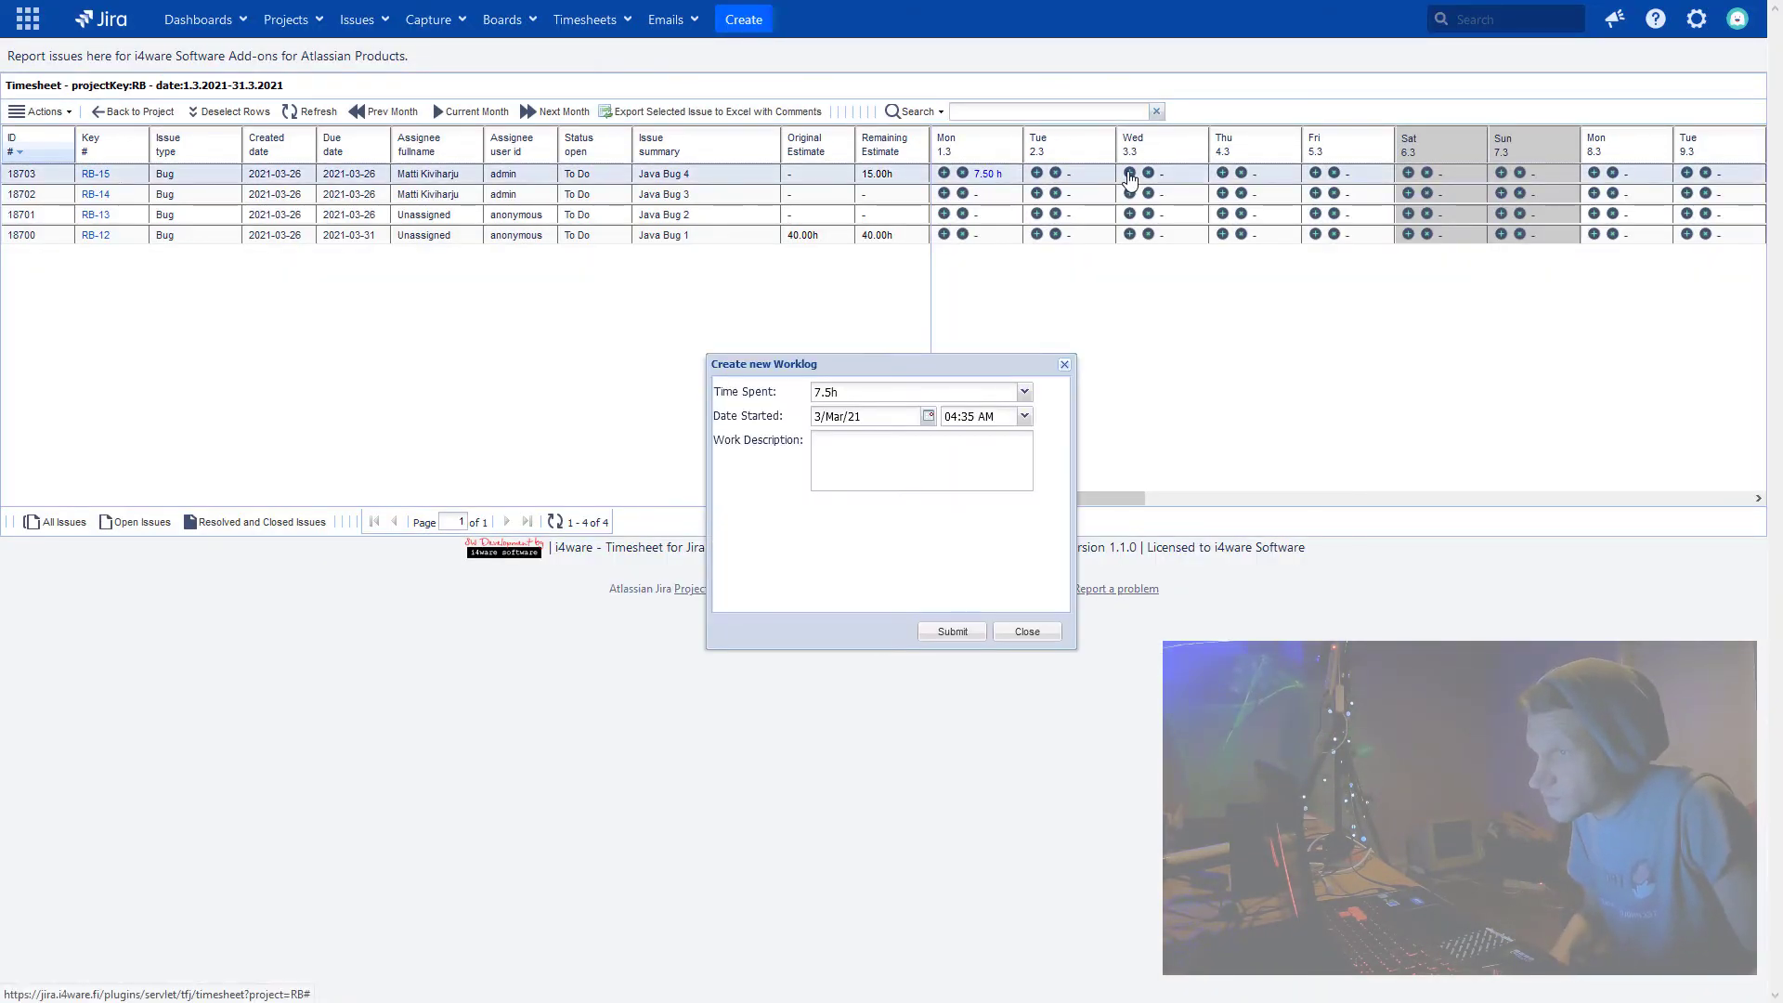
left_click(914, 482)
type("test")
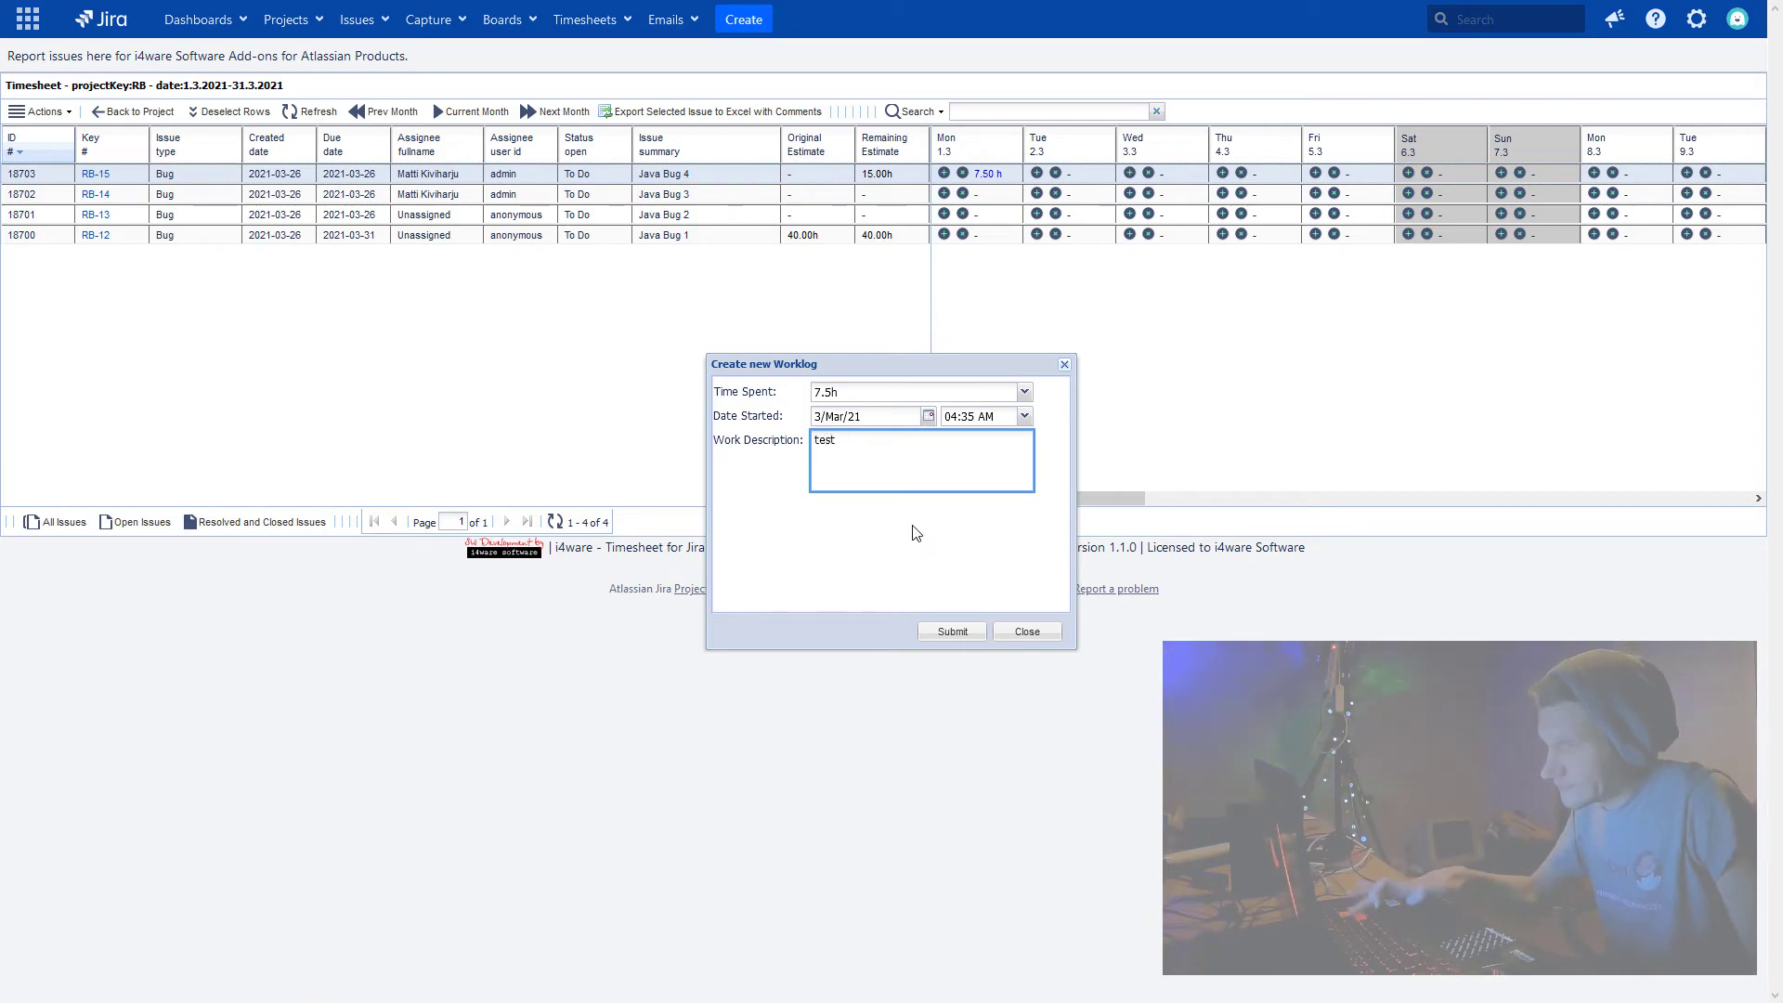
left_click(953, 632)
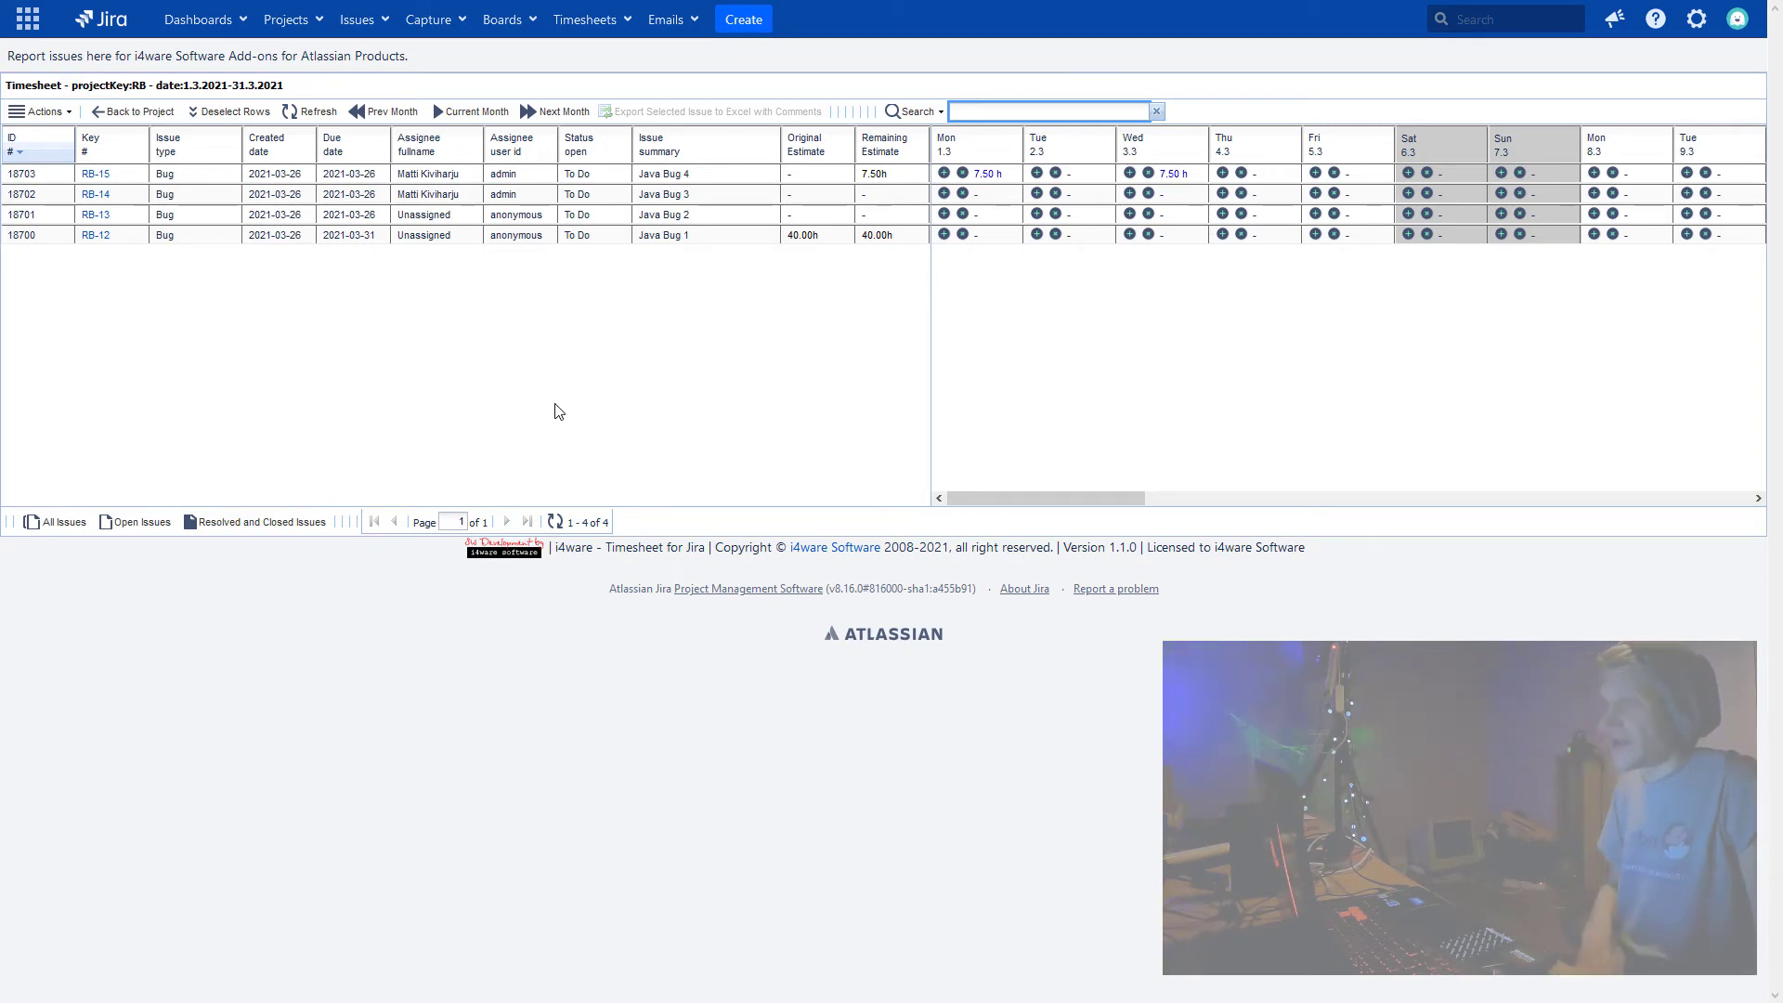
- Search the project timesheet by worklog author id for "admin"
left_click(934, 113)
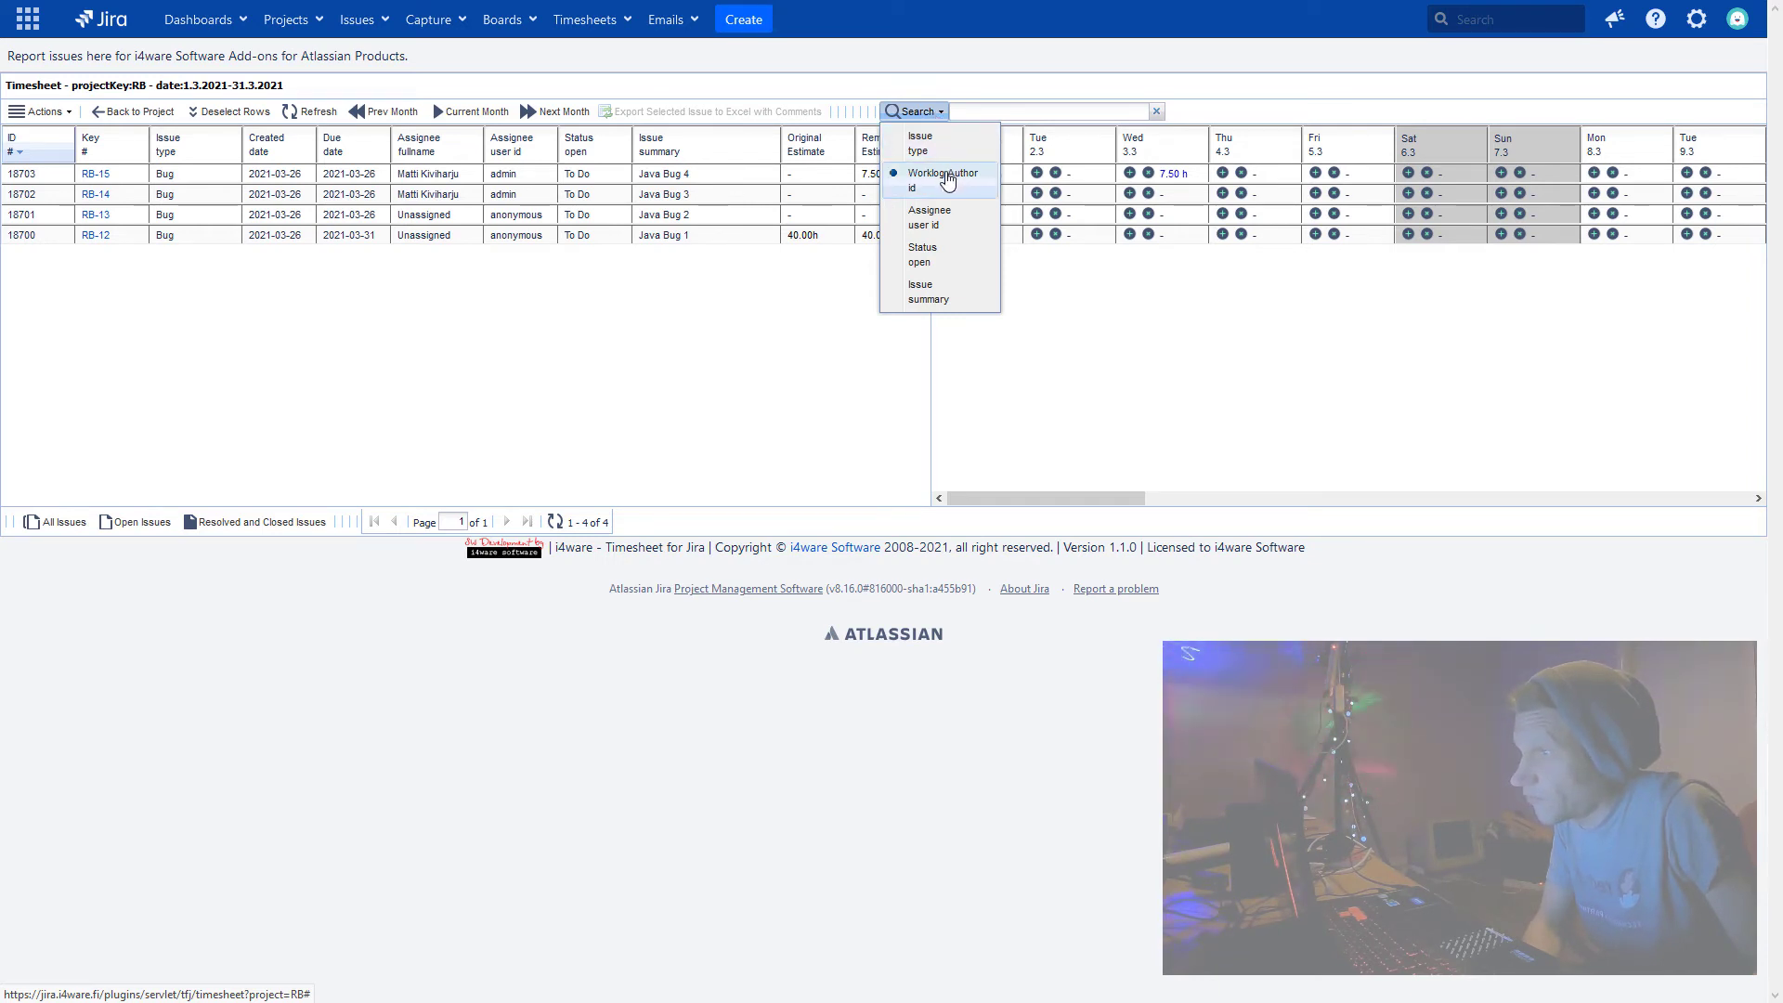
left_click(998, 147)
left_click(1013, 110)
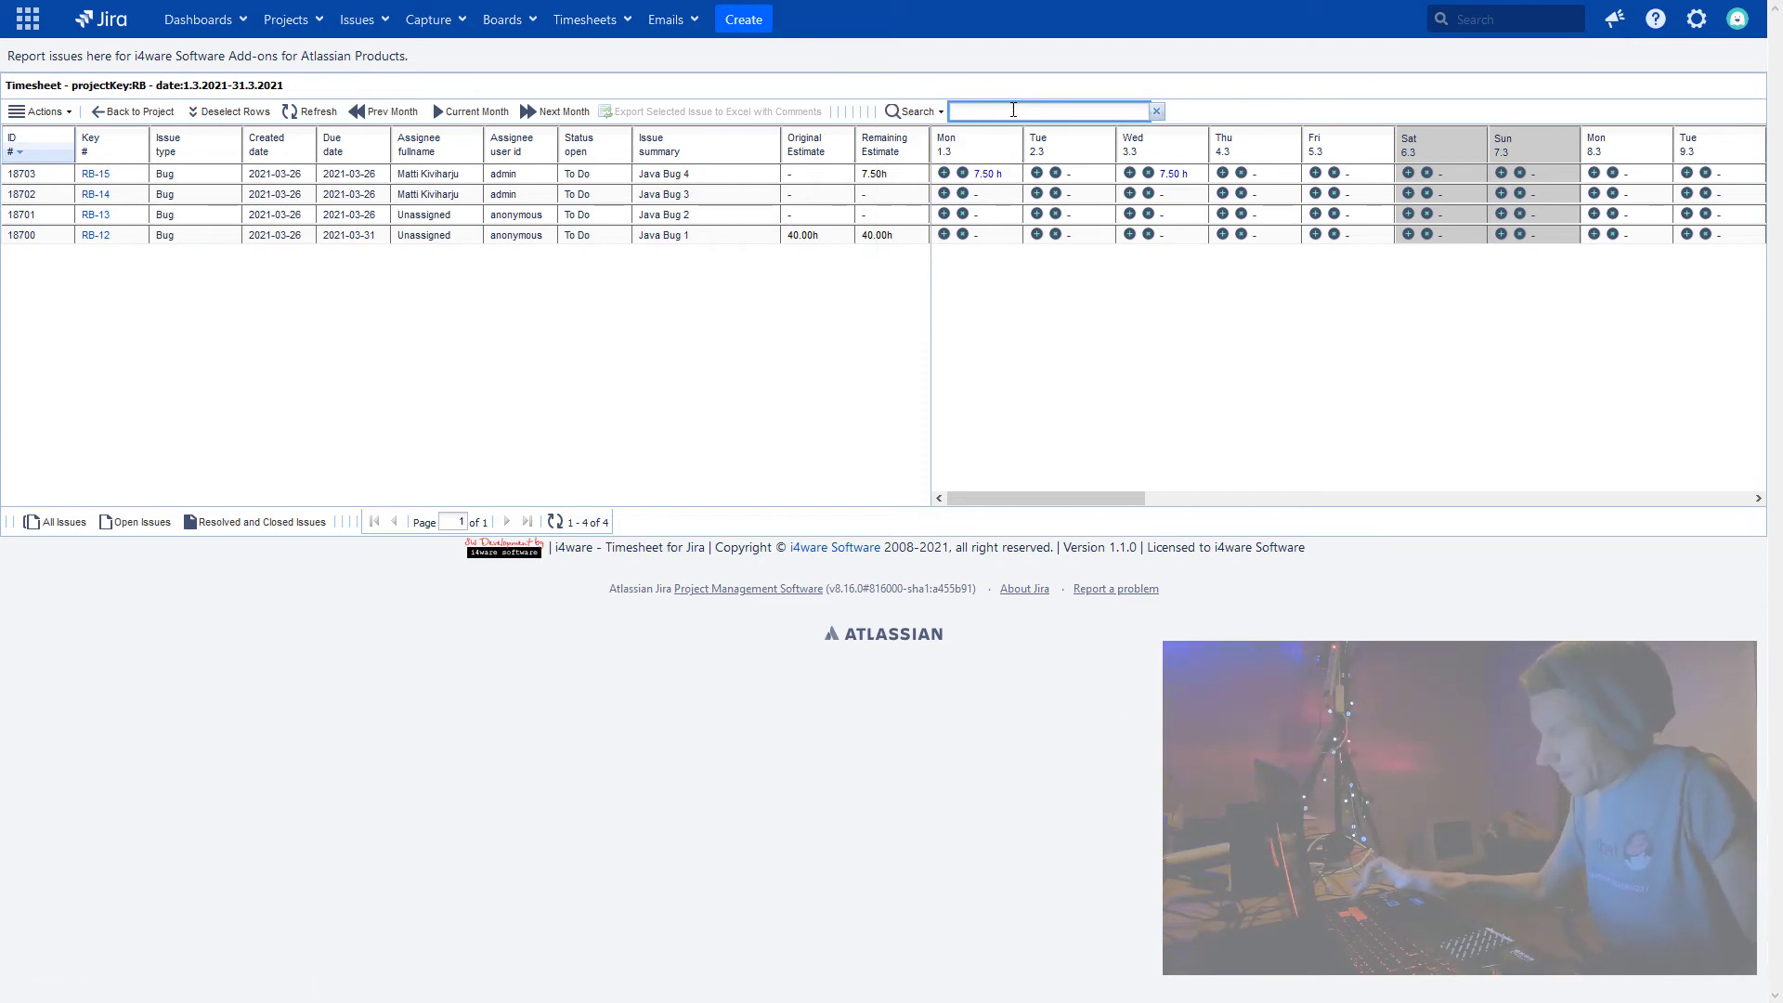
type("admin")
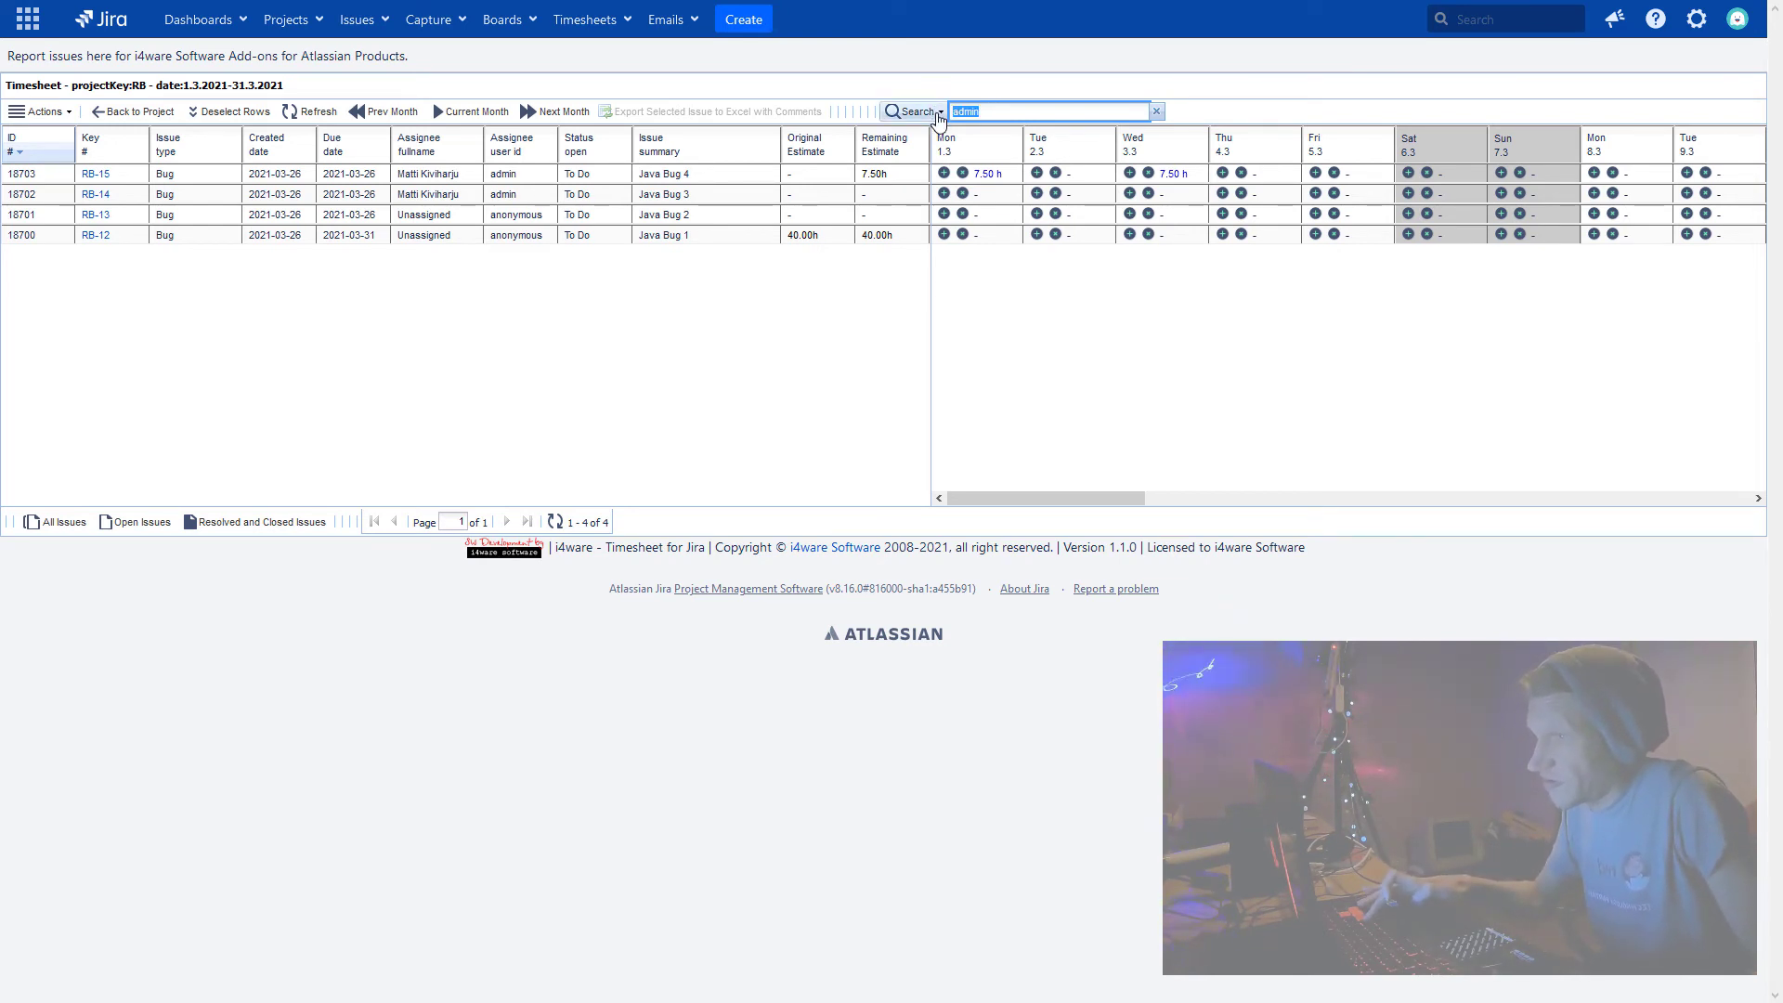
- Change the worklog author search to "foghorn"
type("fog")
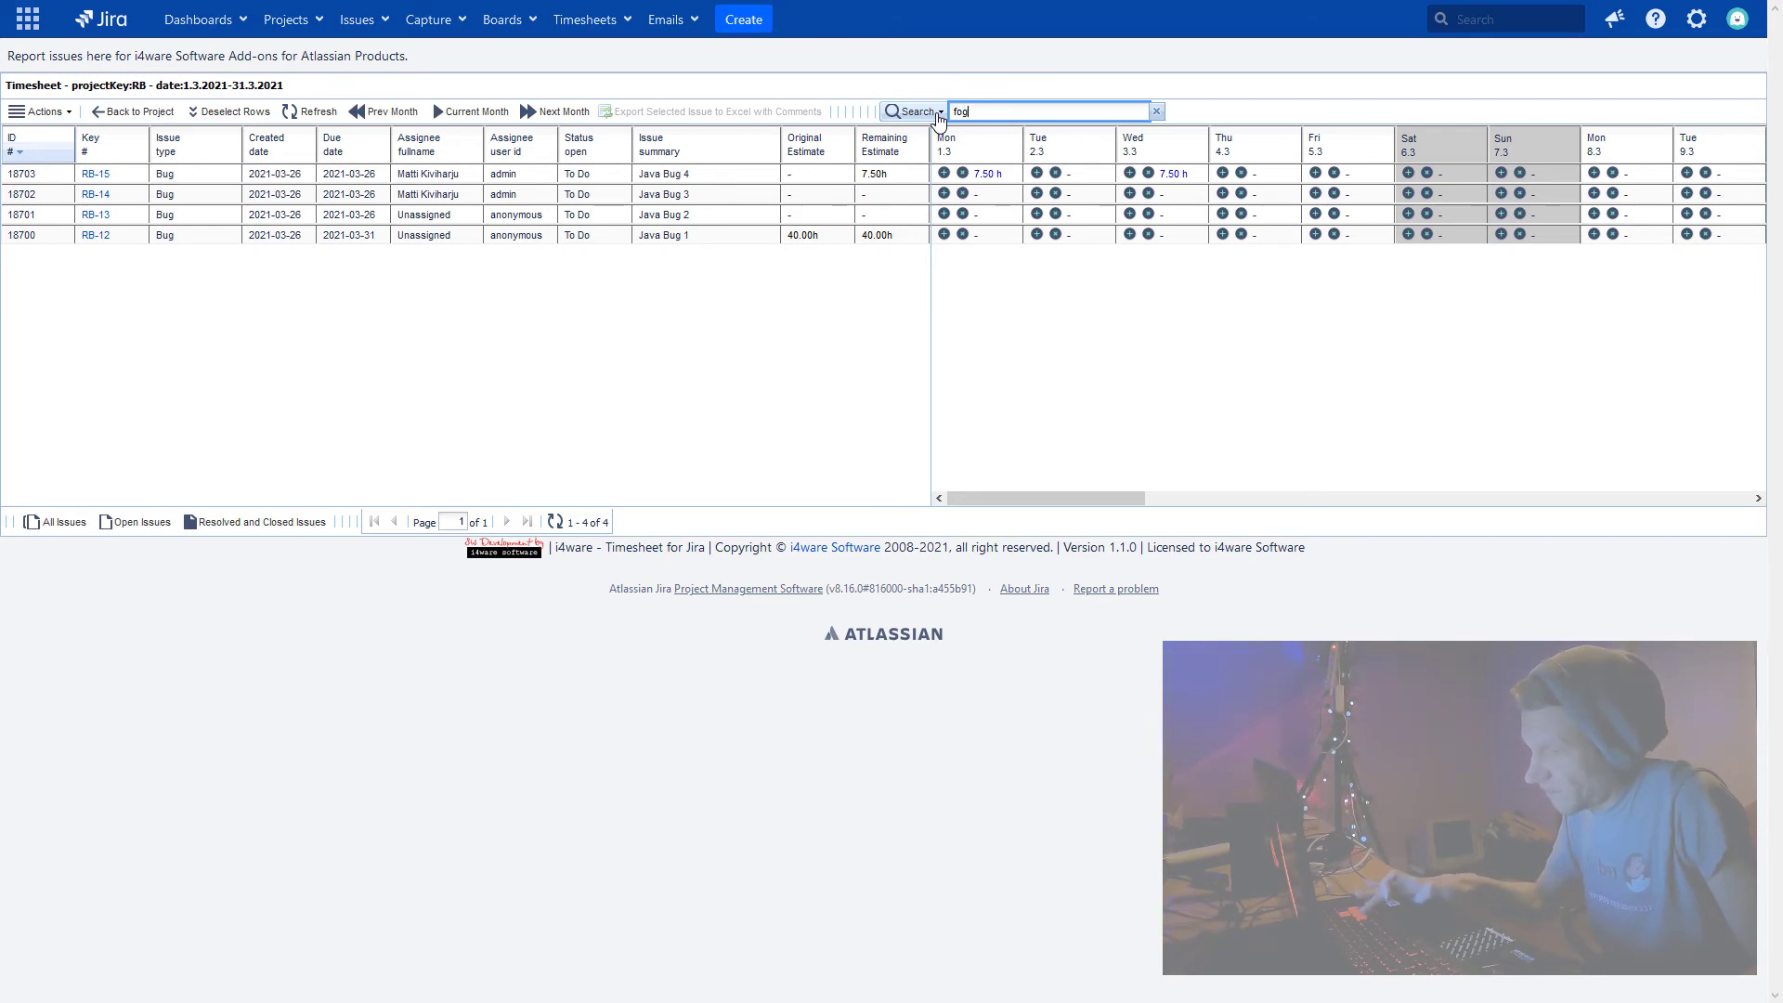
key("Return")
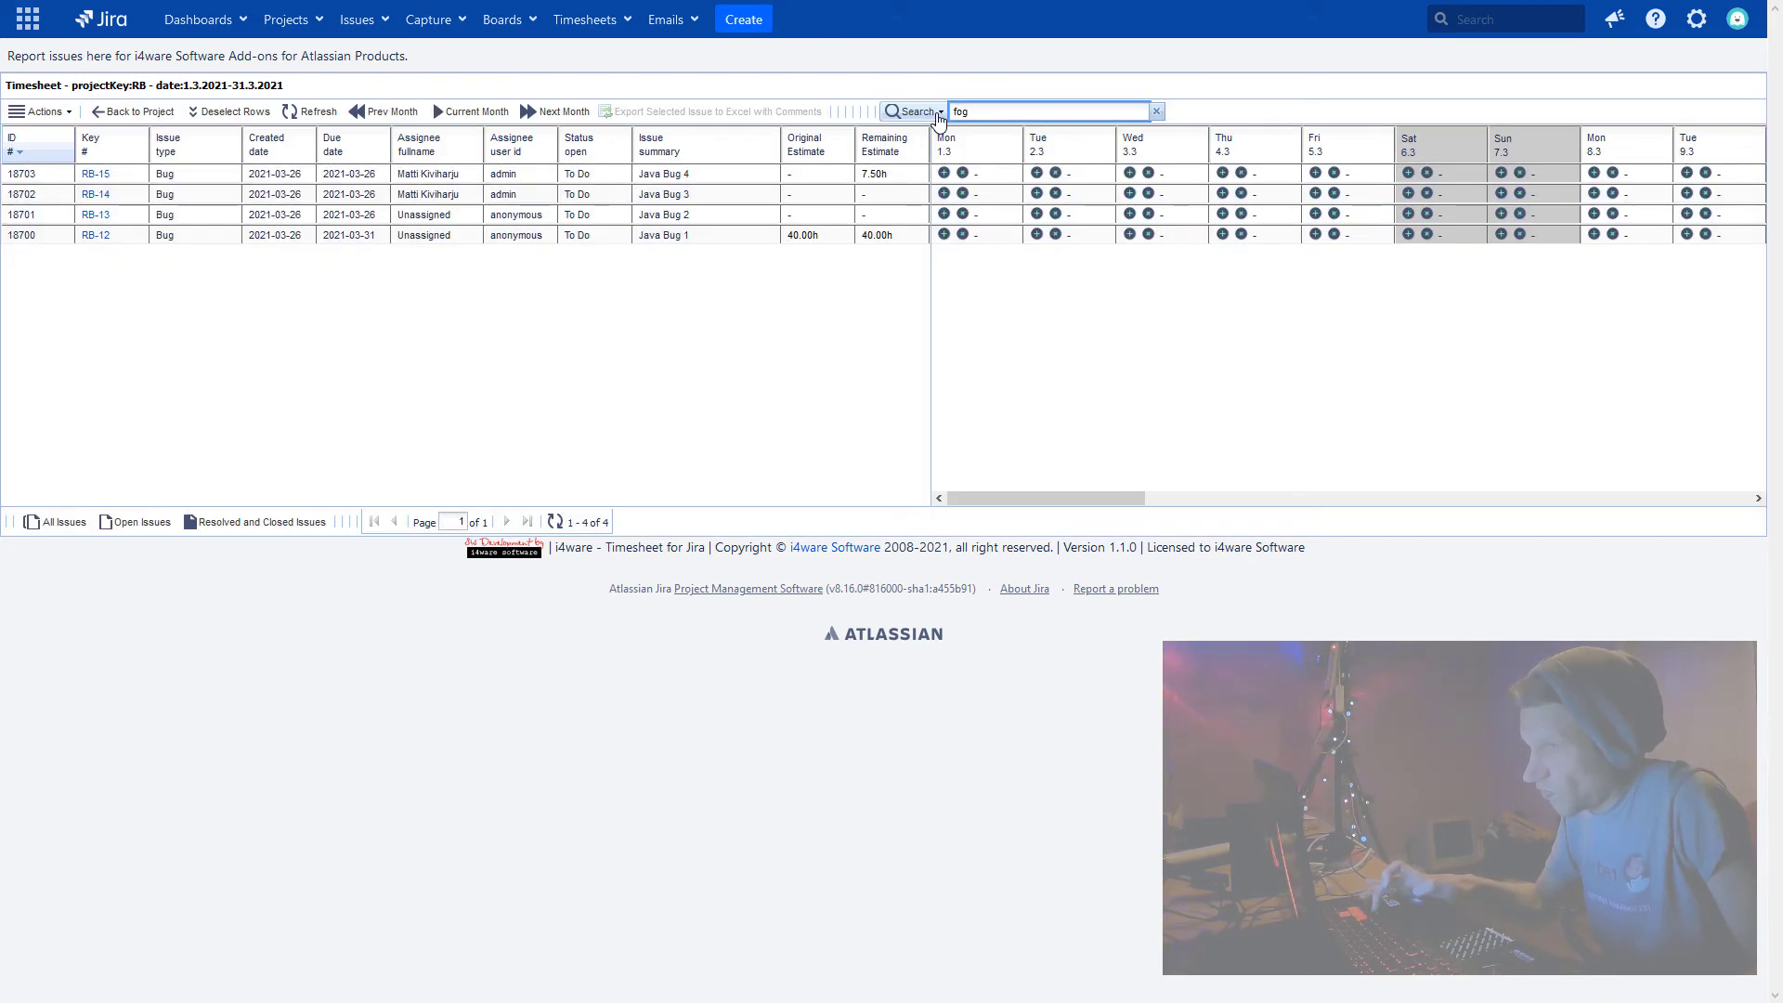
type("hor")
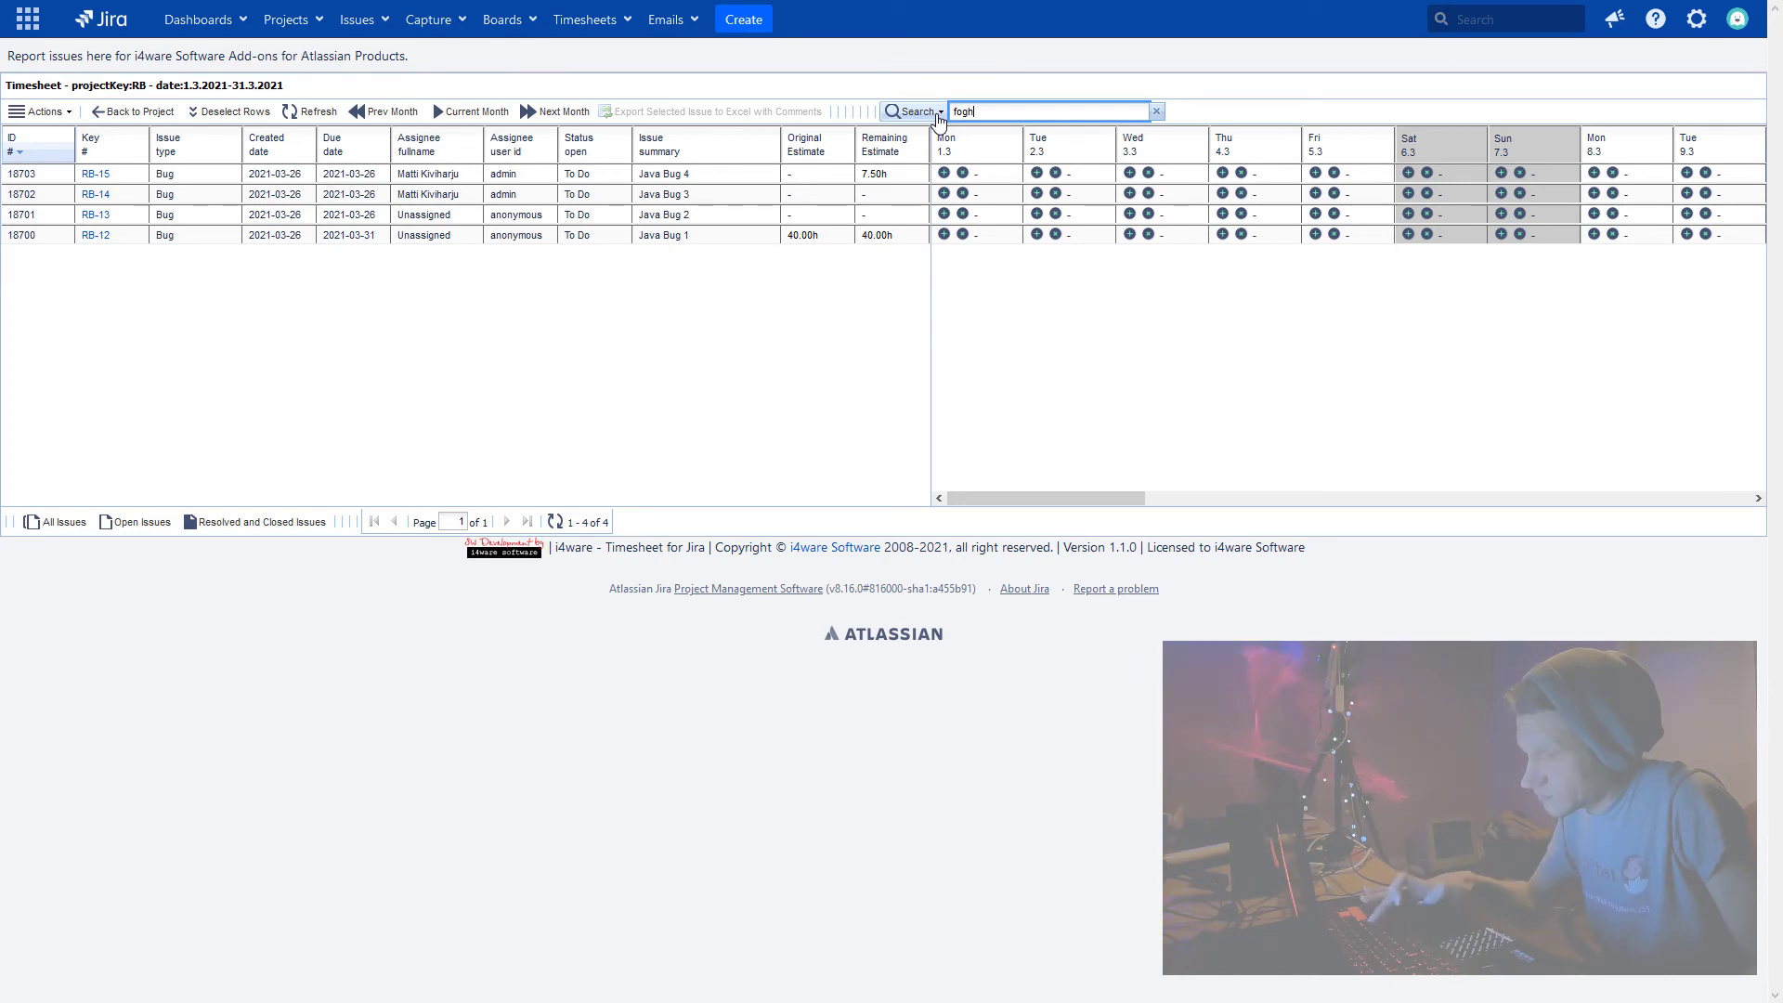
type("n")
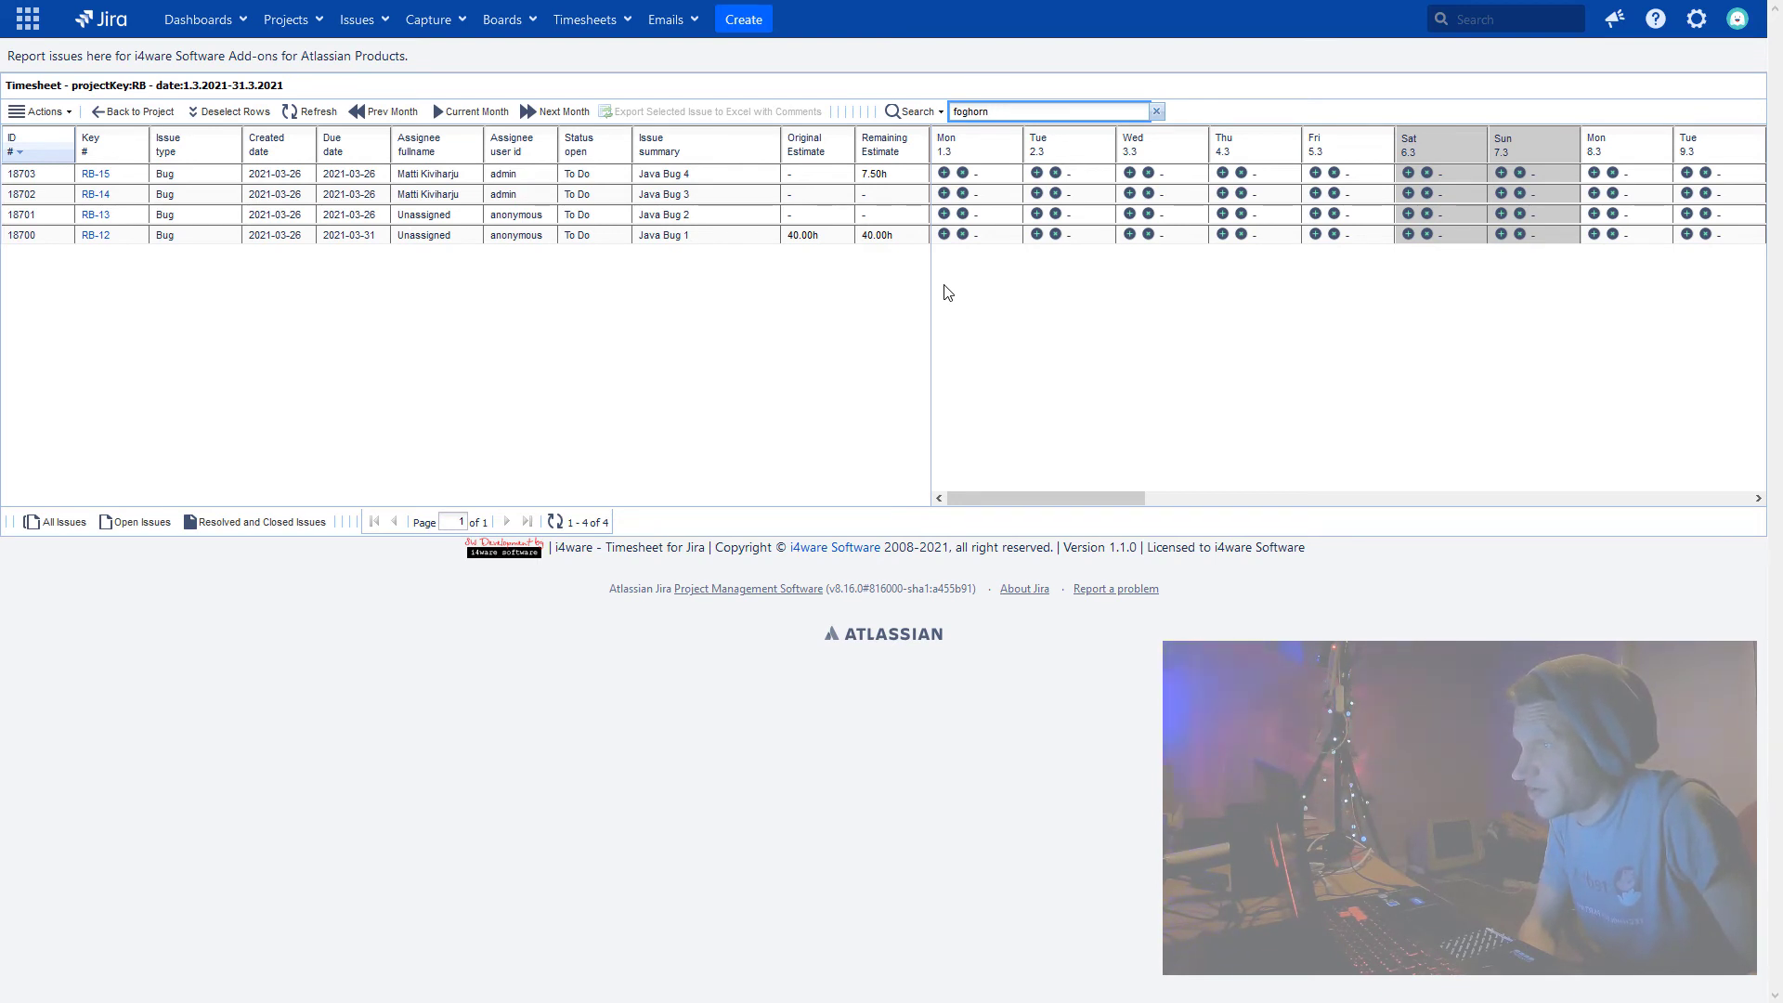
- Try to set the original estimate of issue RB-15 to 40 hours
double_click(805, 175)
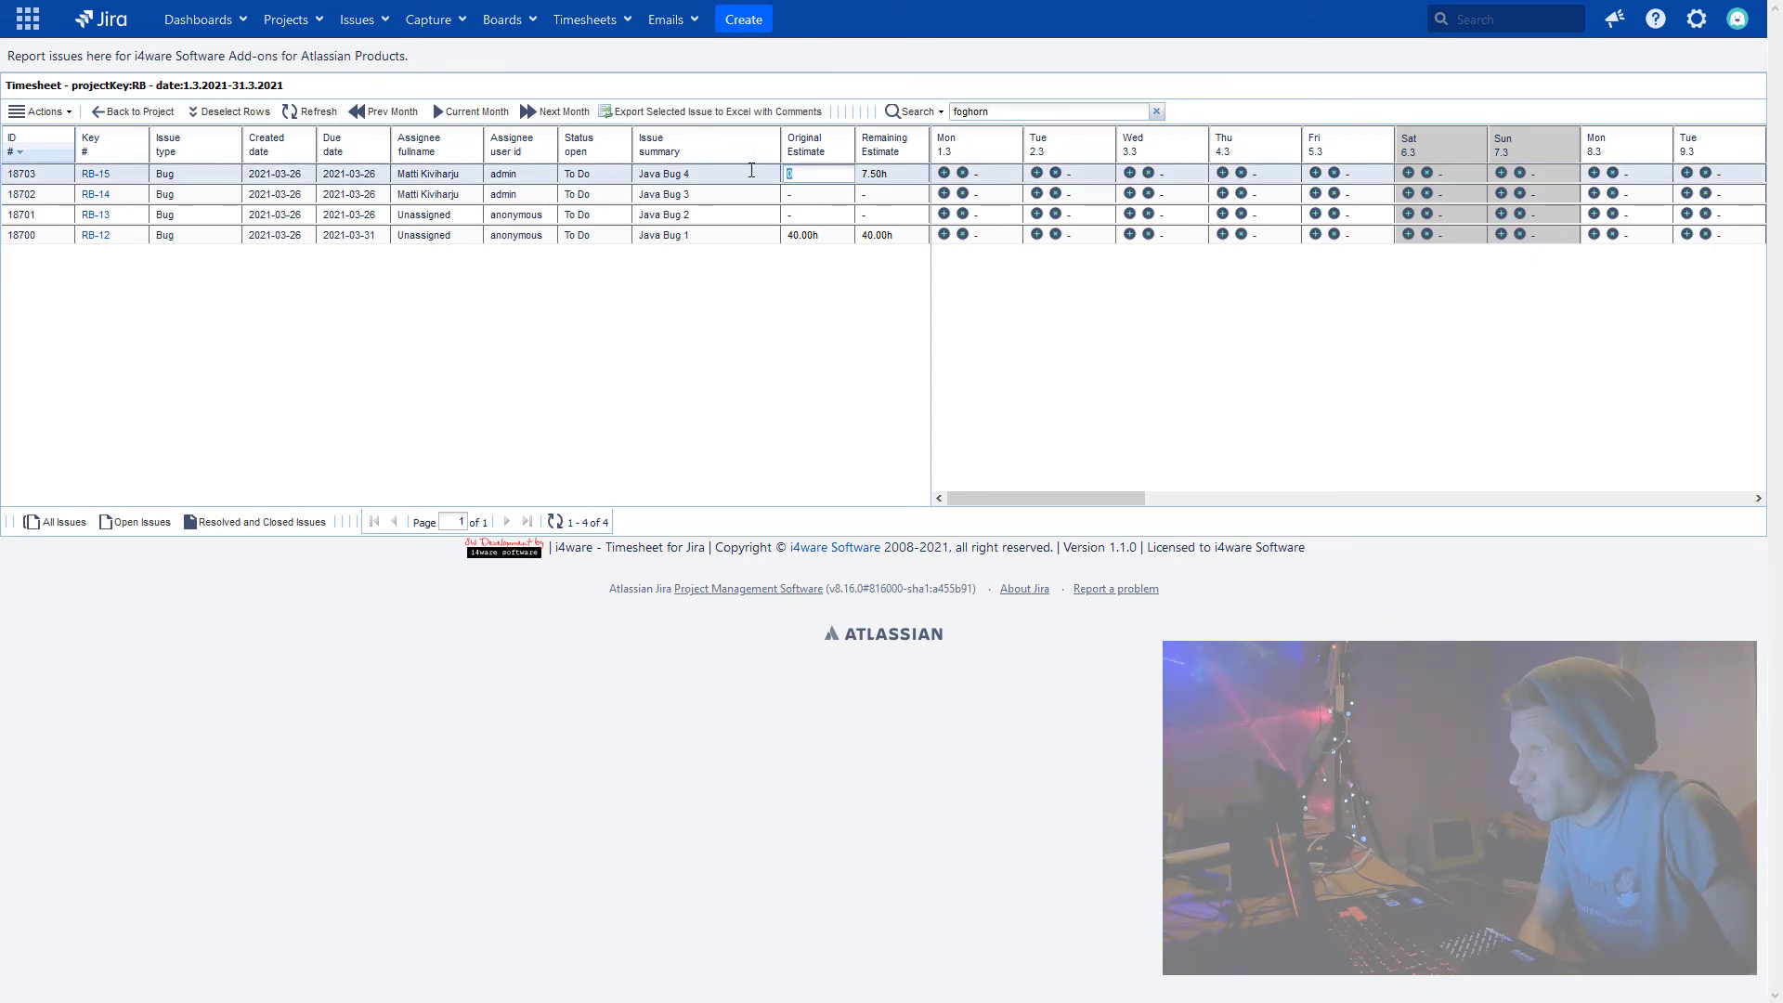
type("40.00h")
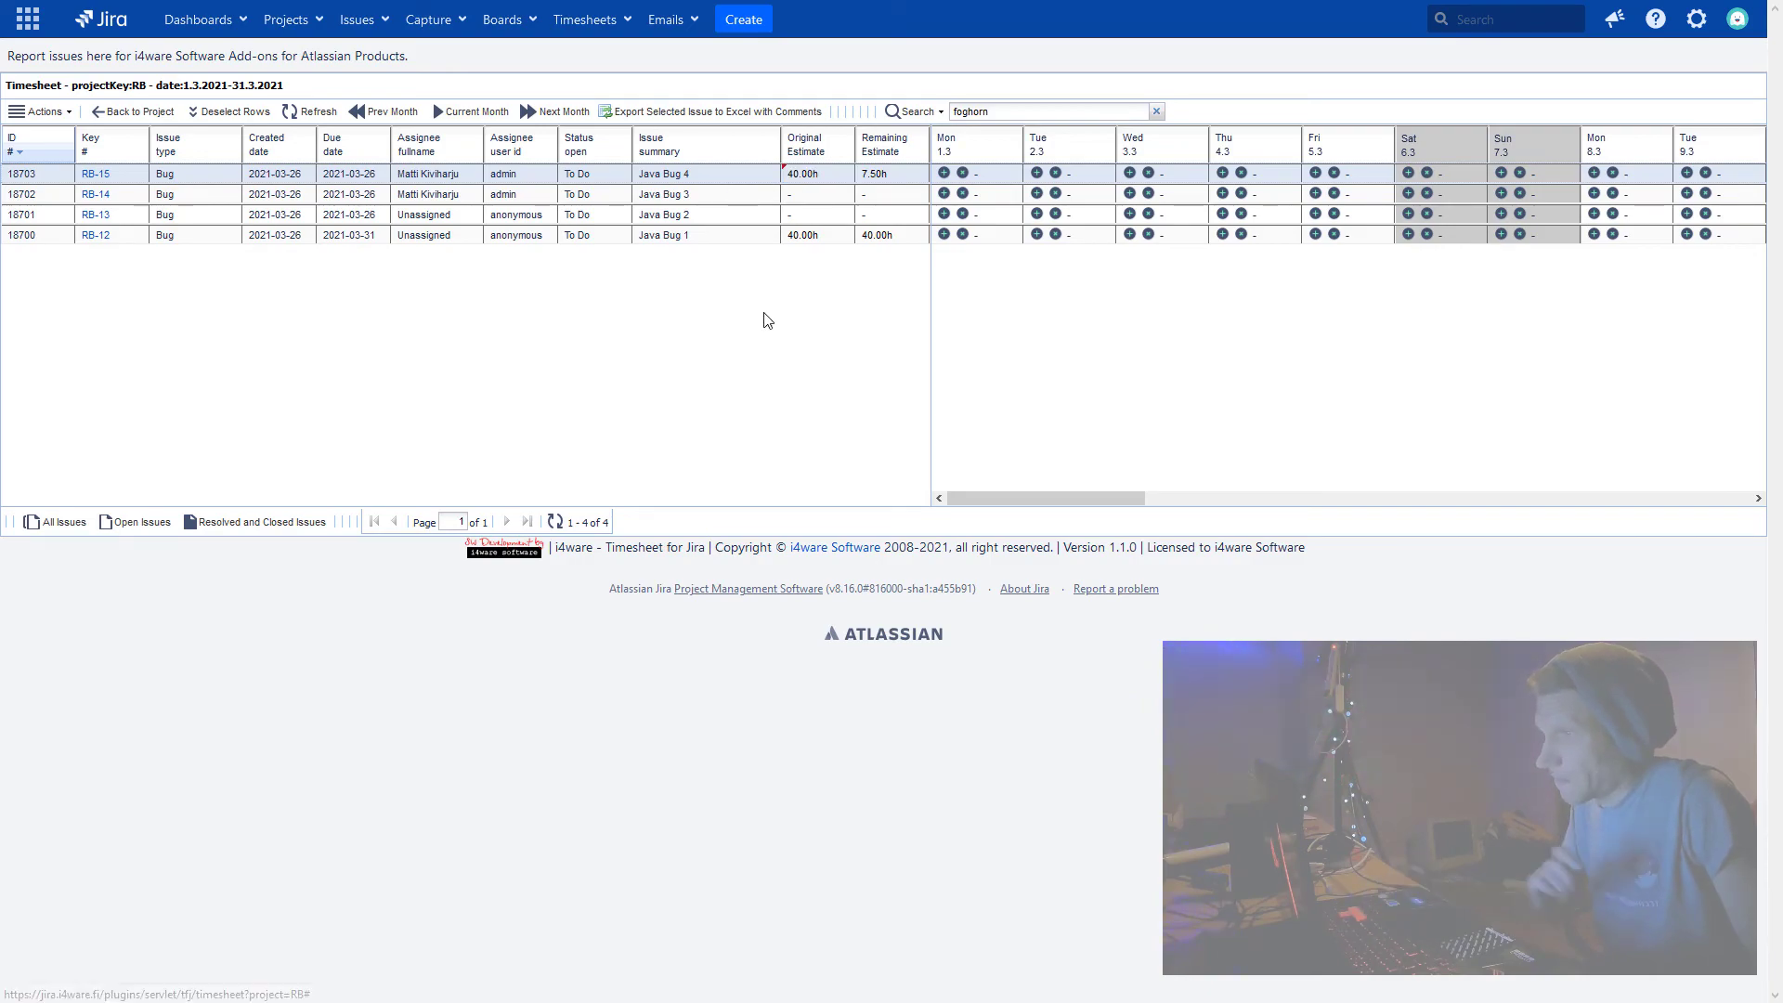
key("Return")
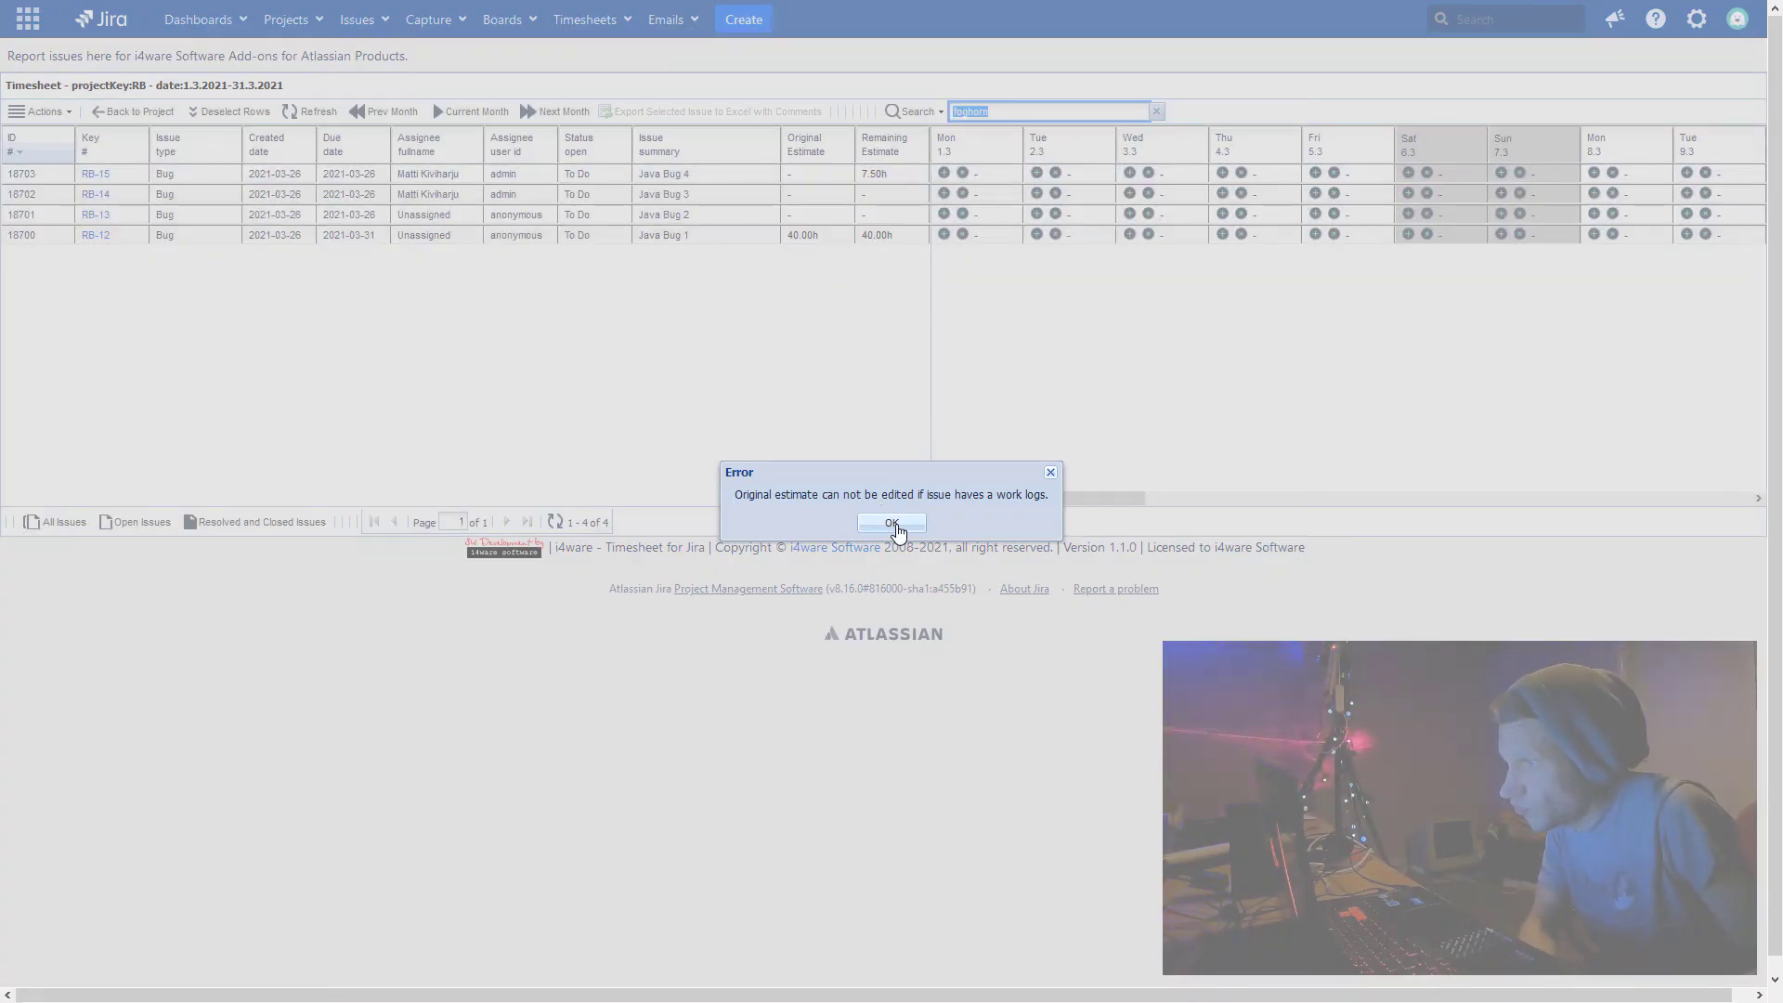
left_click(893, 524)
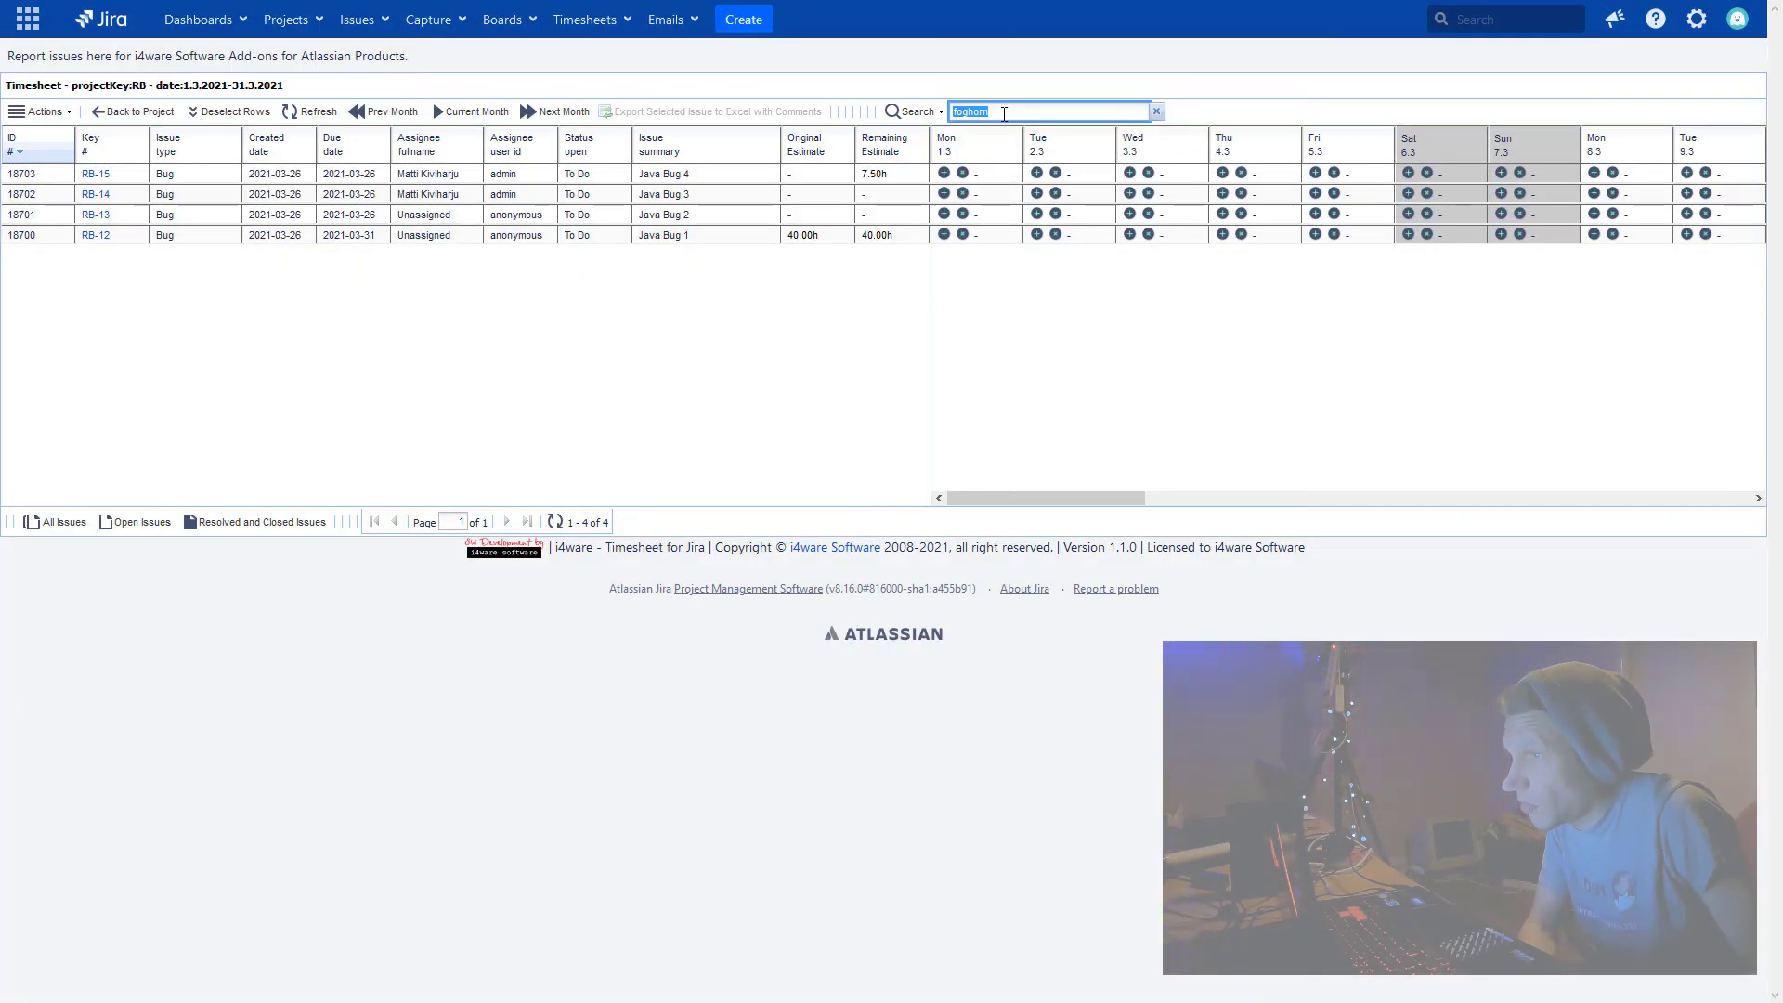
- Clear the worklog author search and set the remaining estimate of issue RB-15 to 40 hours
key("BackSpace")
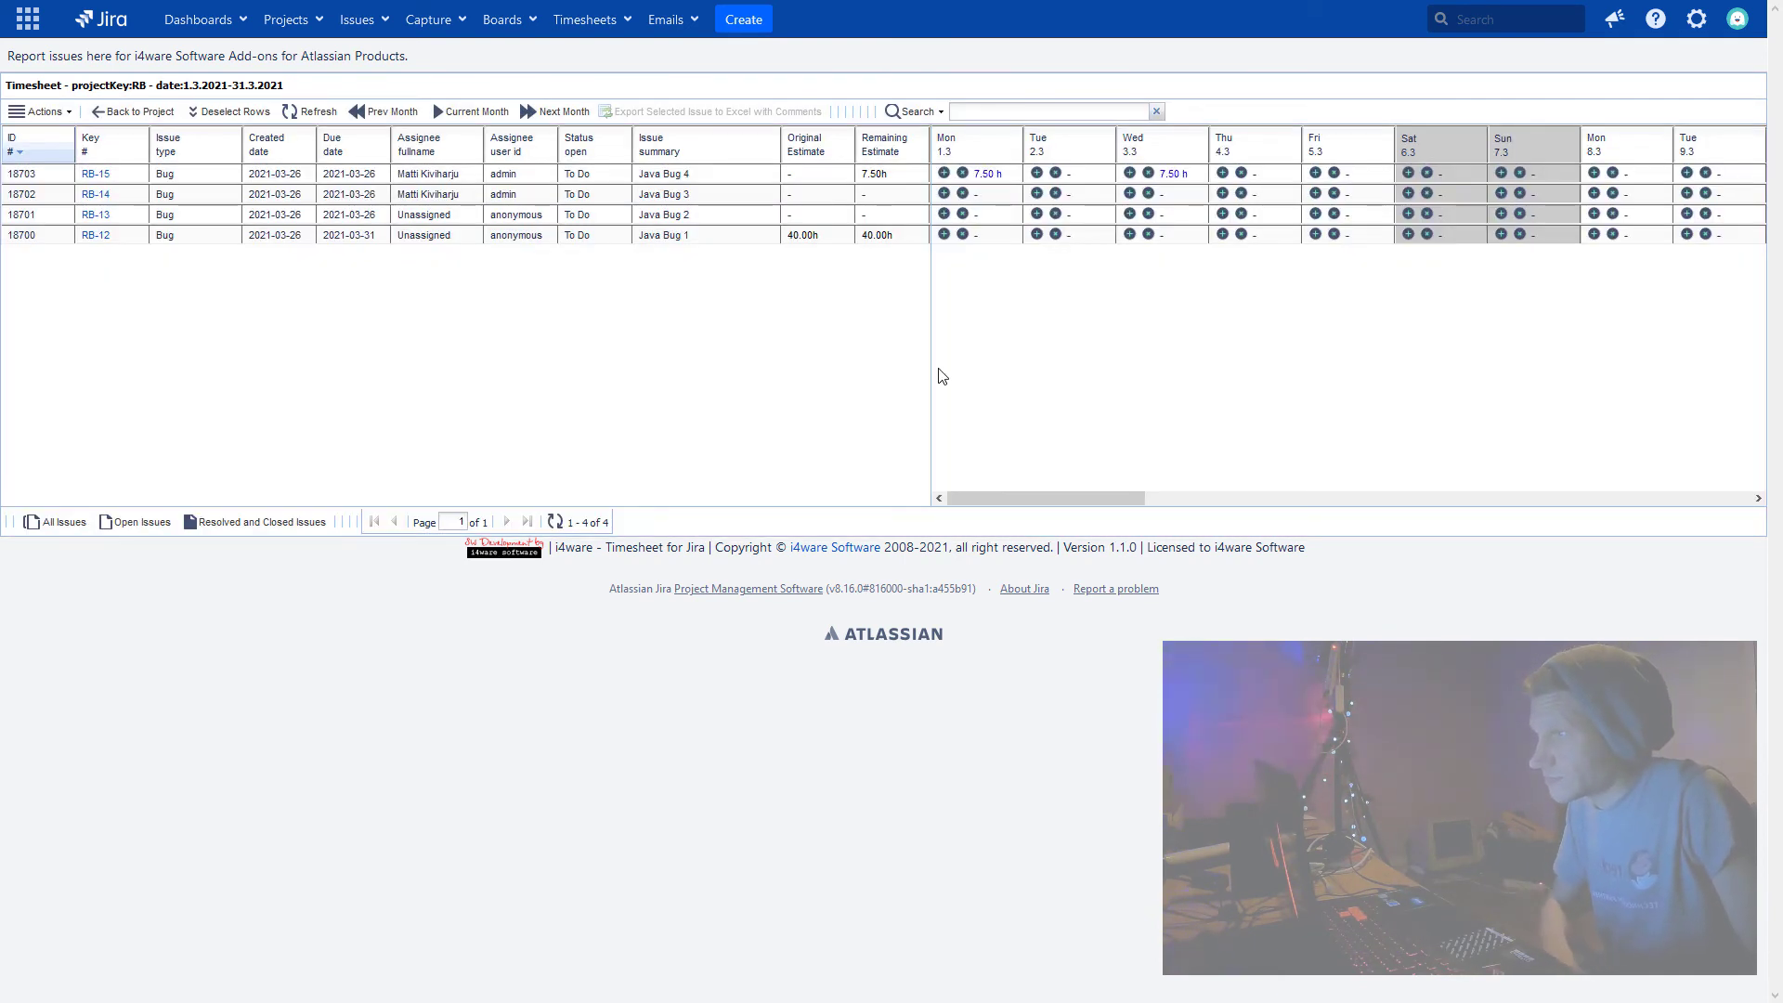
left_click(883, 182)
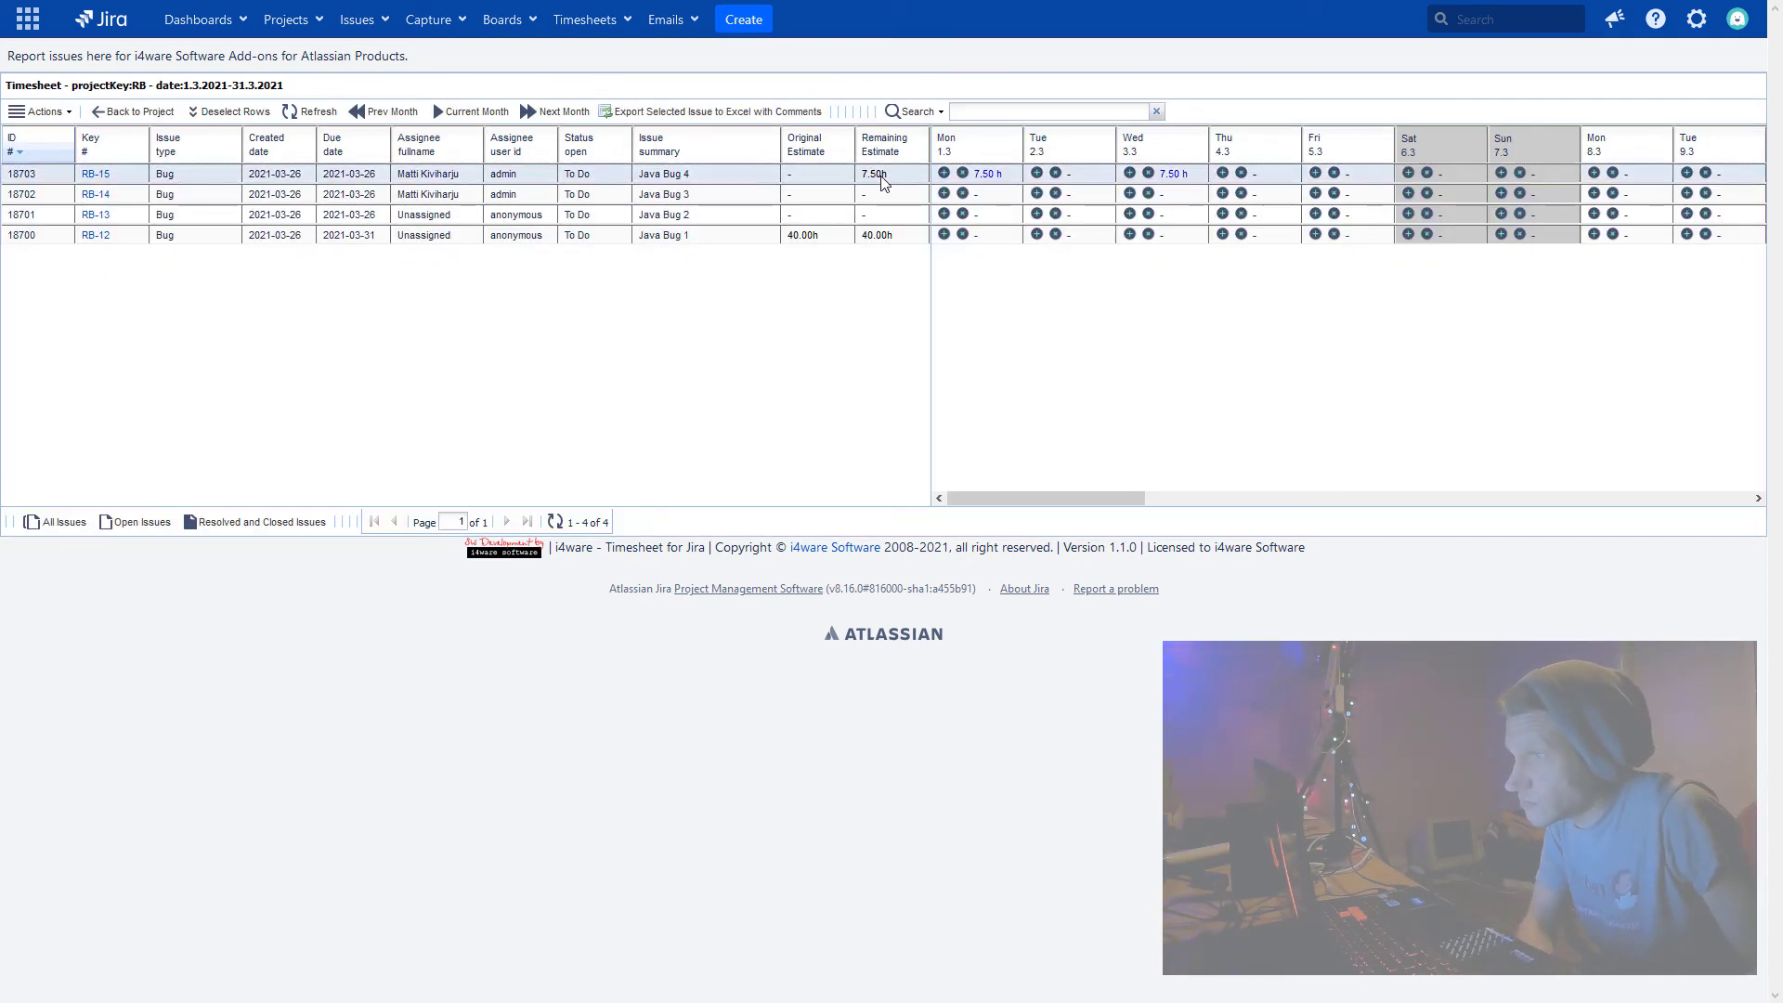
type("7.5")
key("ctrl+a")
type("4")
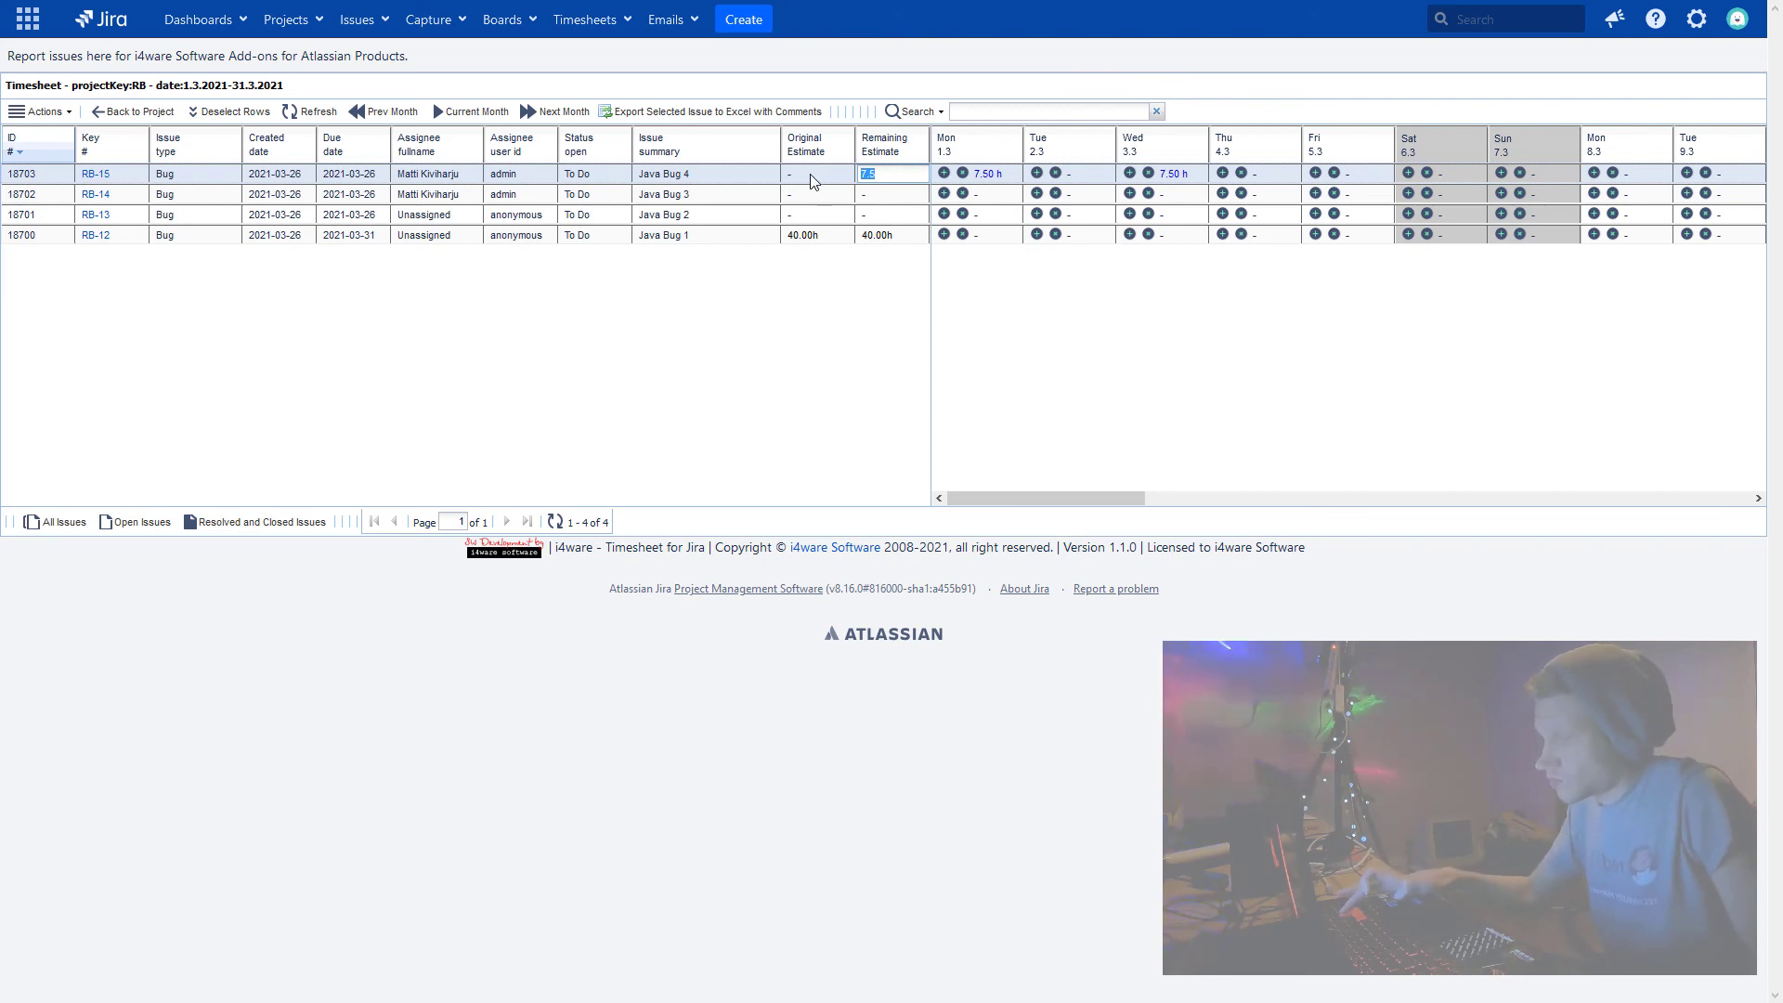
type("0")
key("Return")
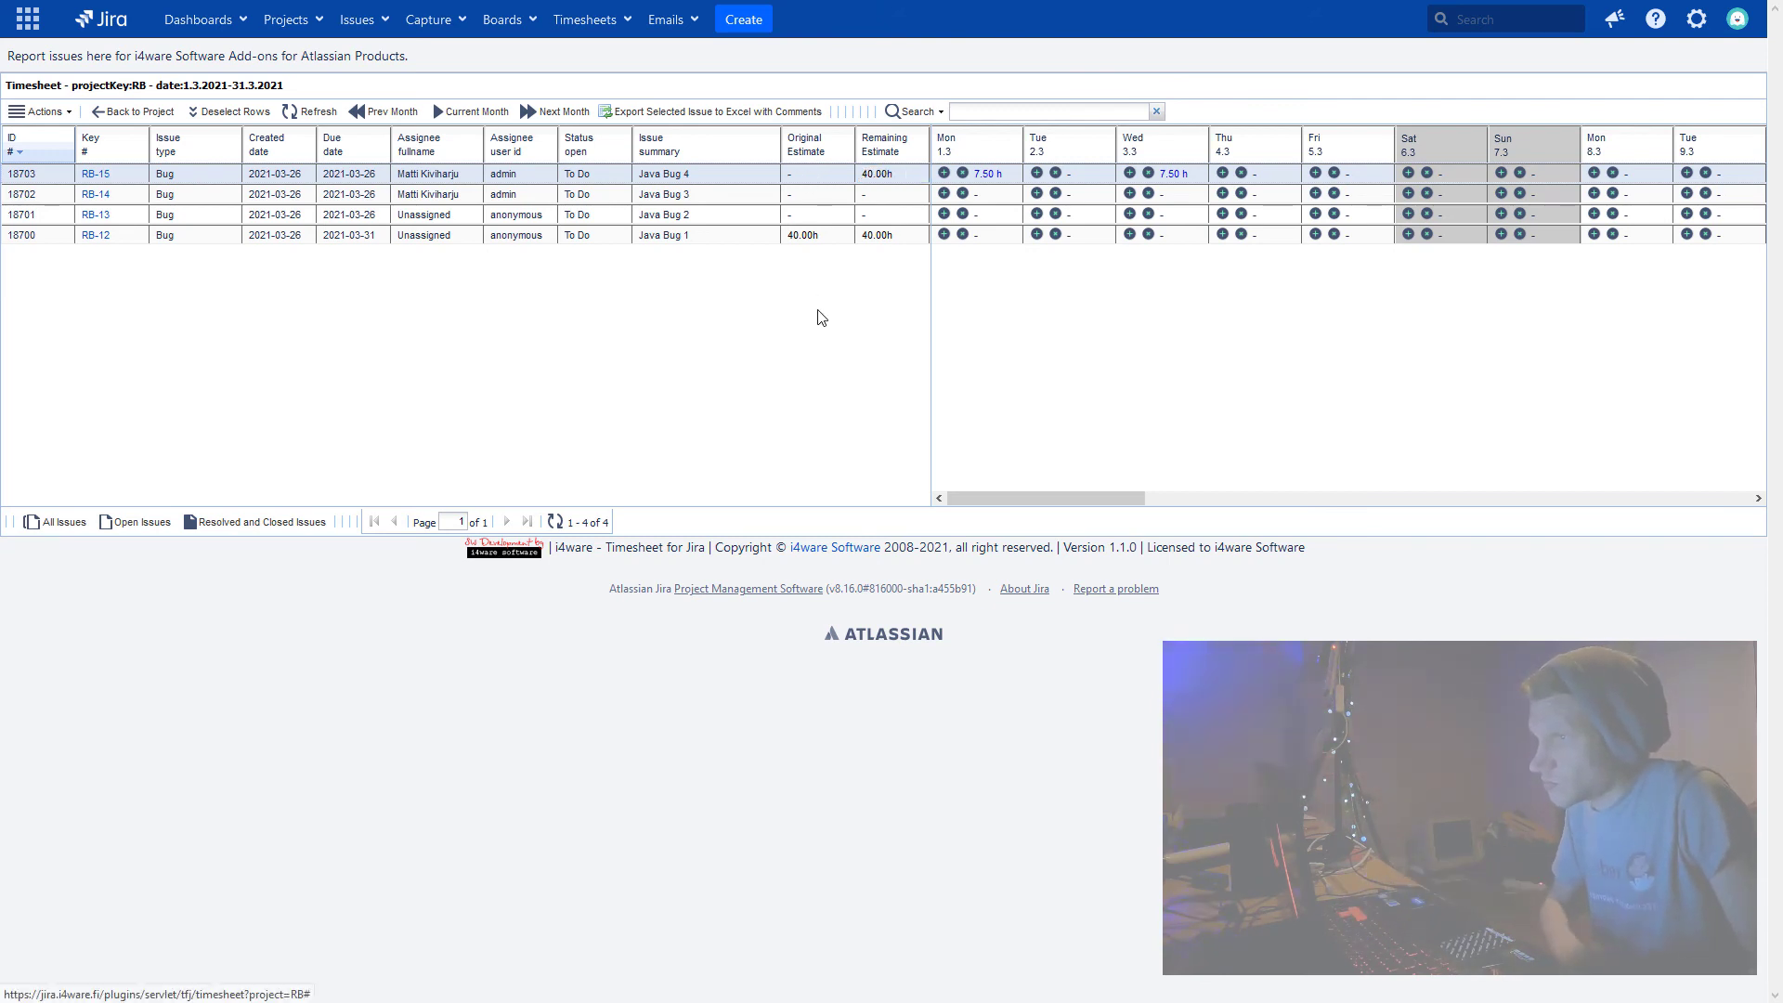
- Try once more to enter 40 hours as the original estimate of issue RB-15
left_click(808, 174)
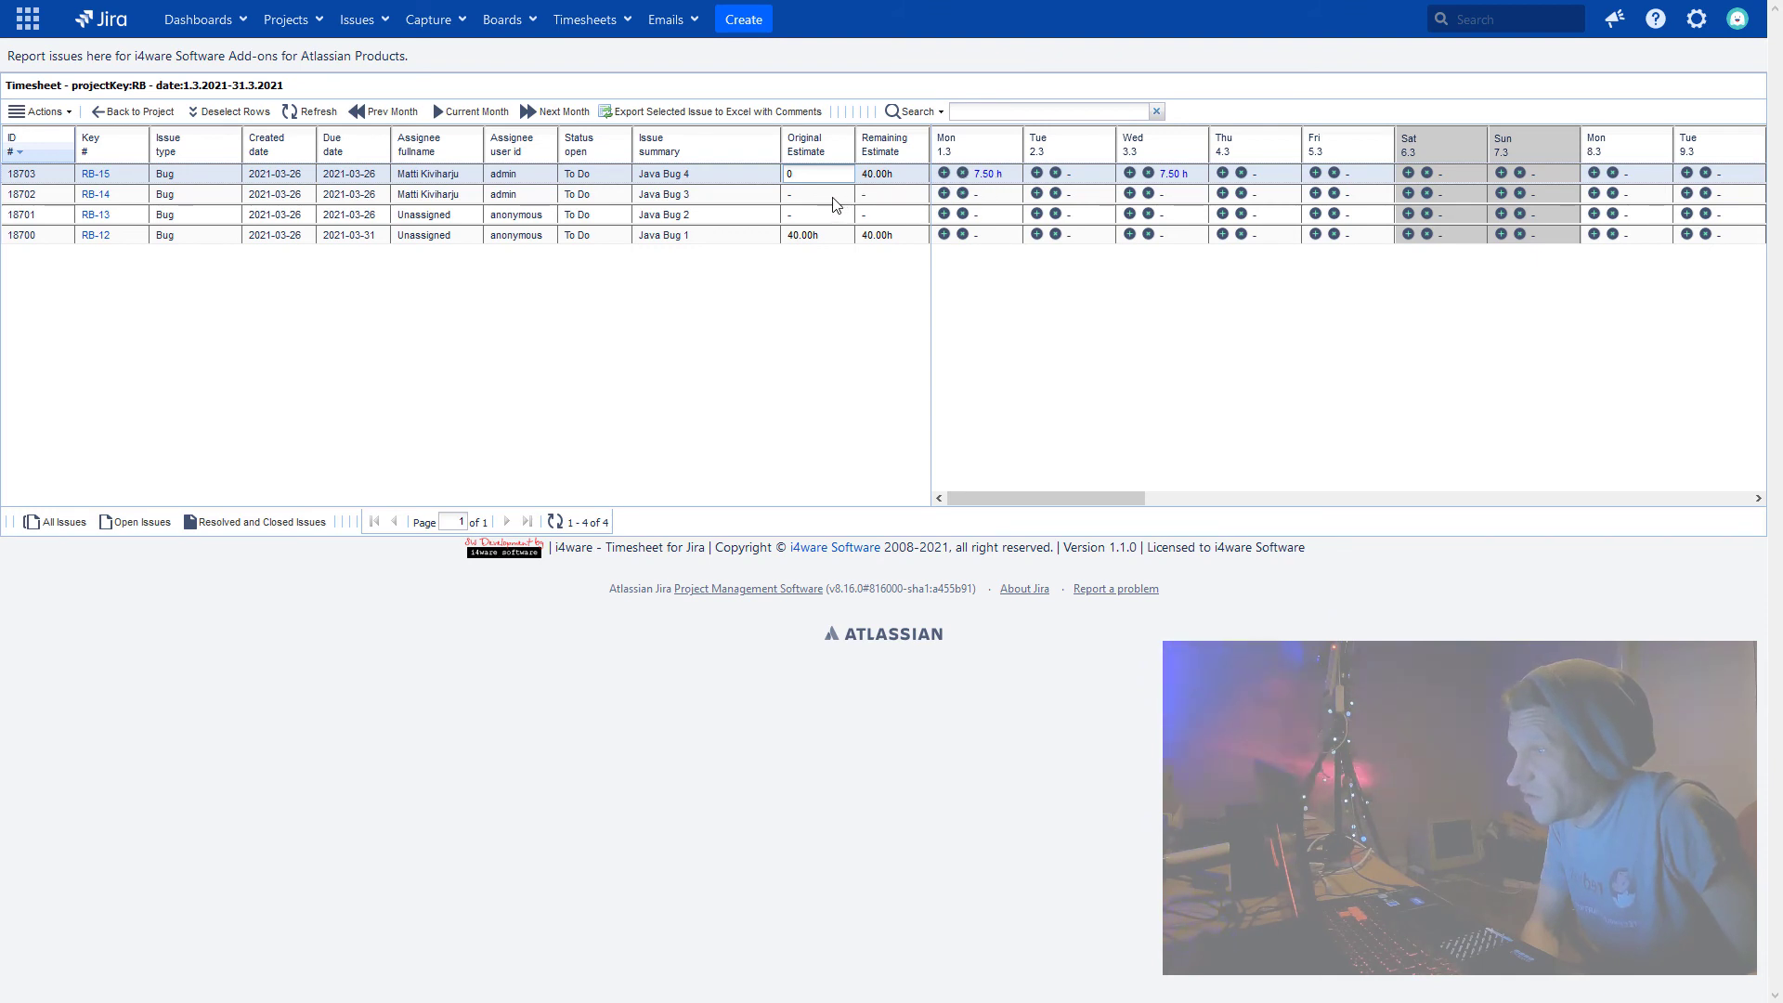
left_click_drag(817, 174, 761, 173)
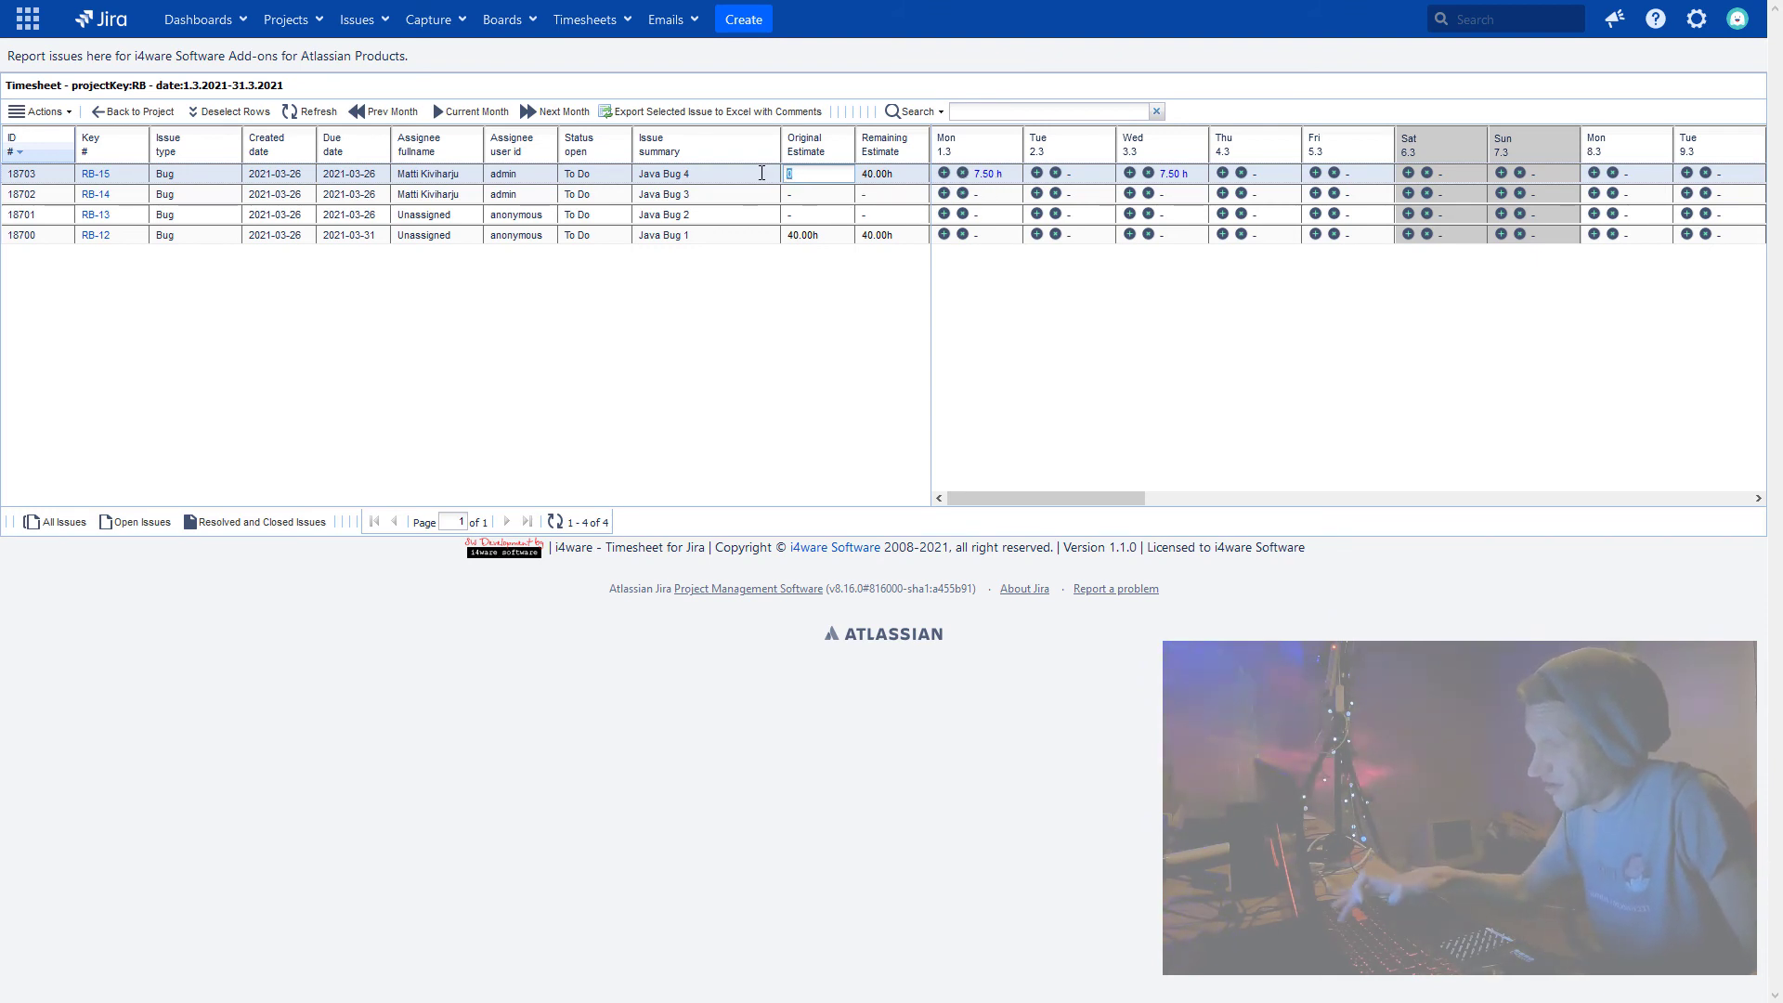
type("40")
left_click(784, 295)
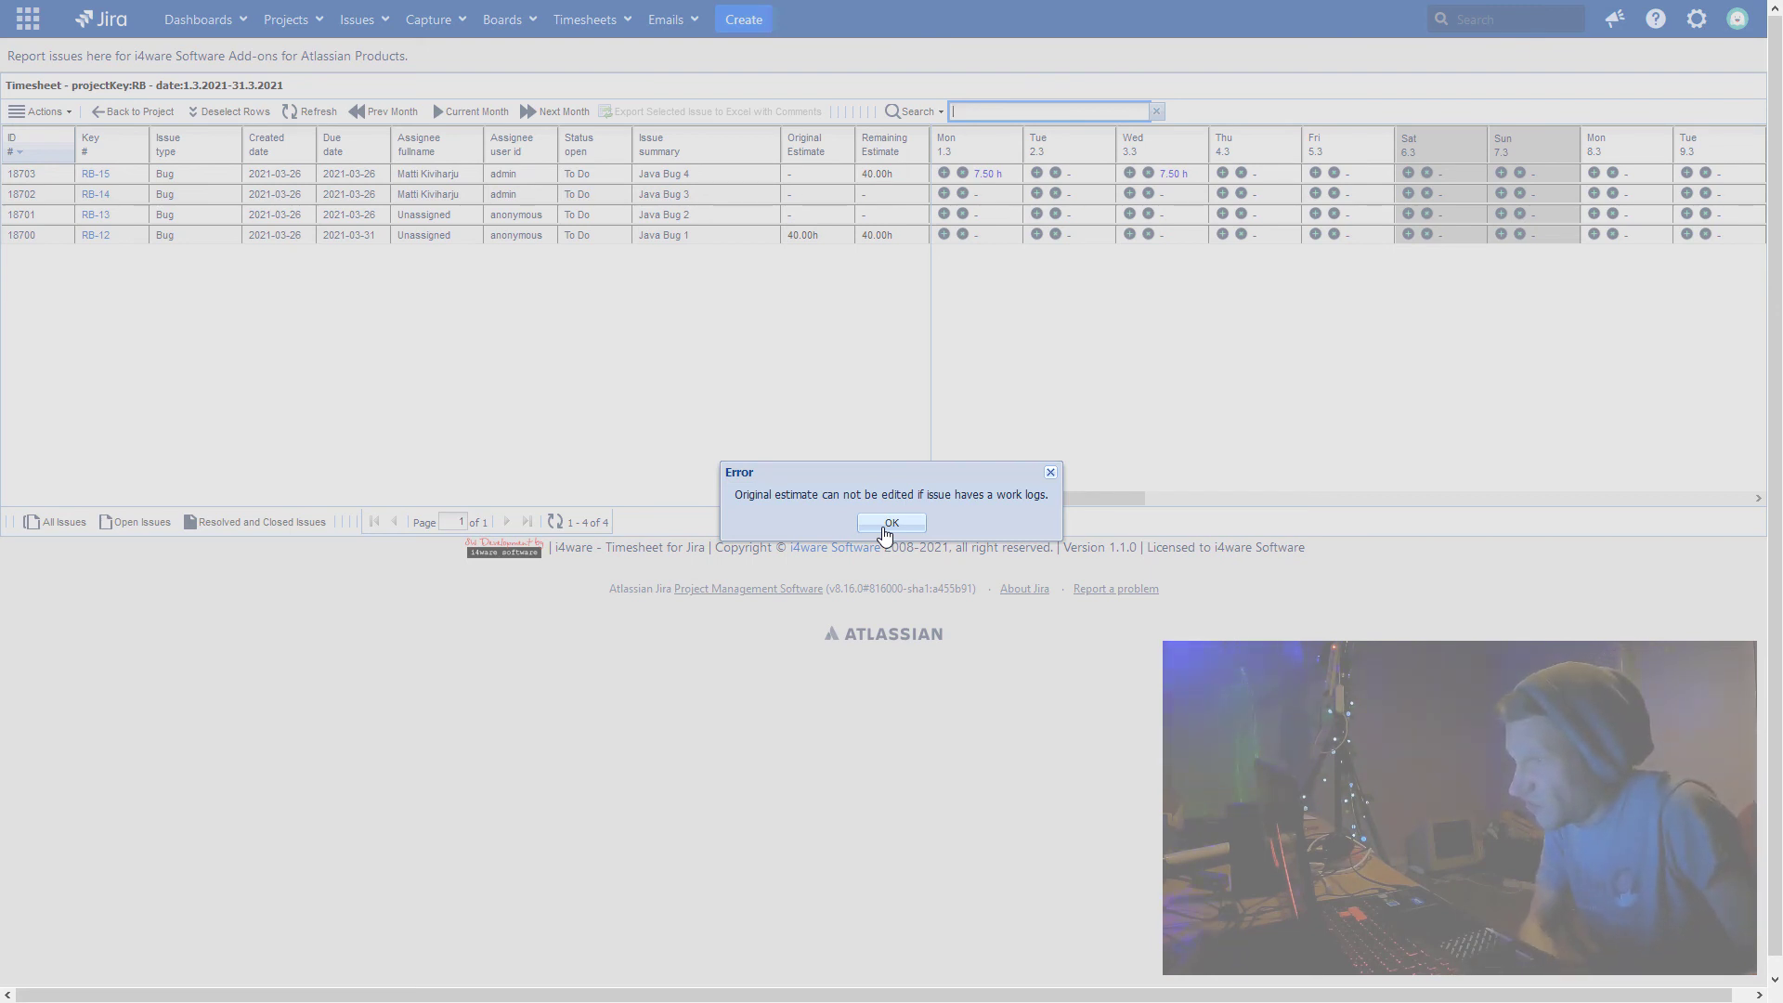
left_click(887, 526)
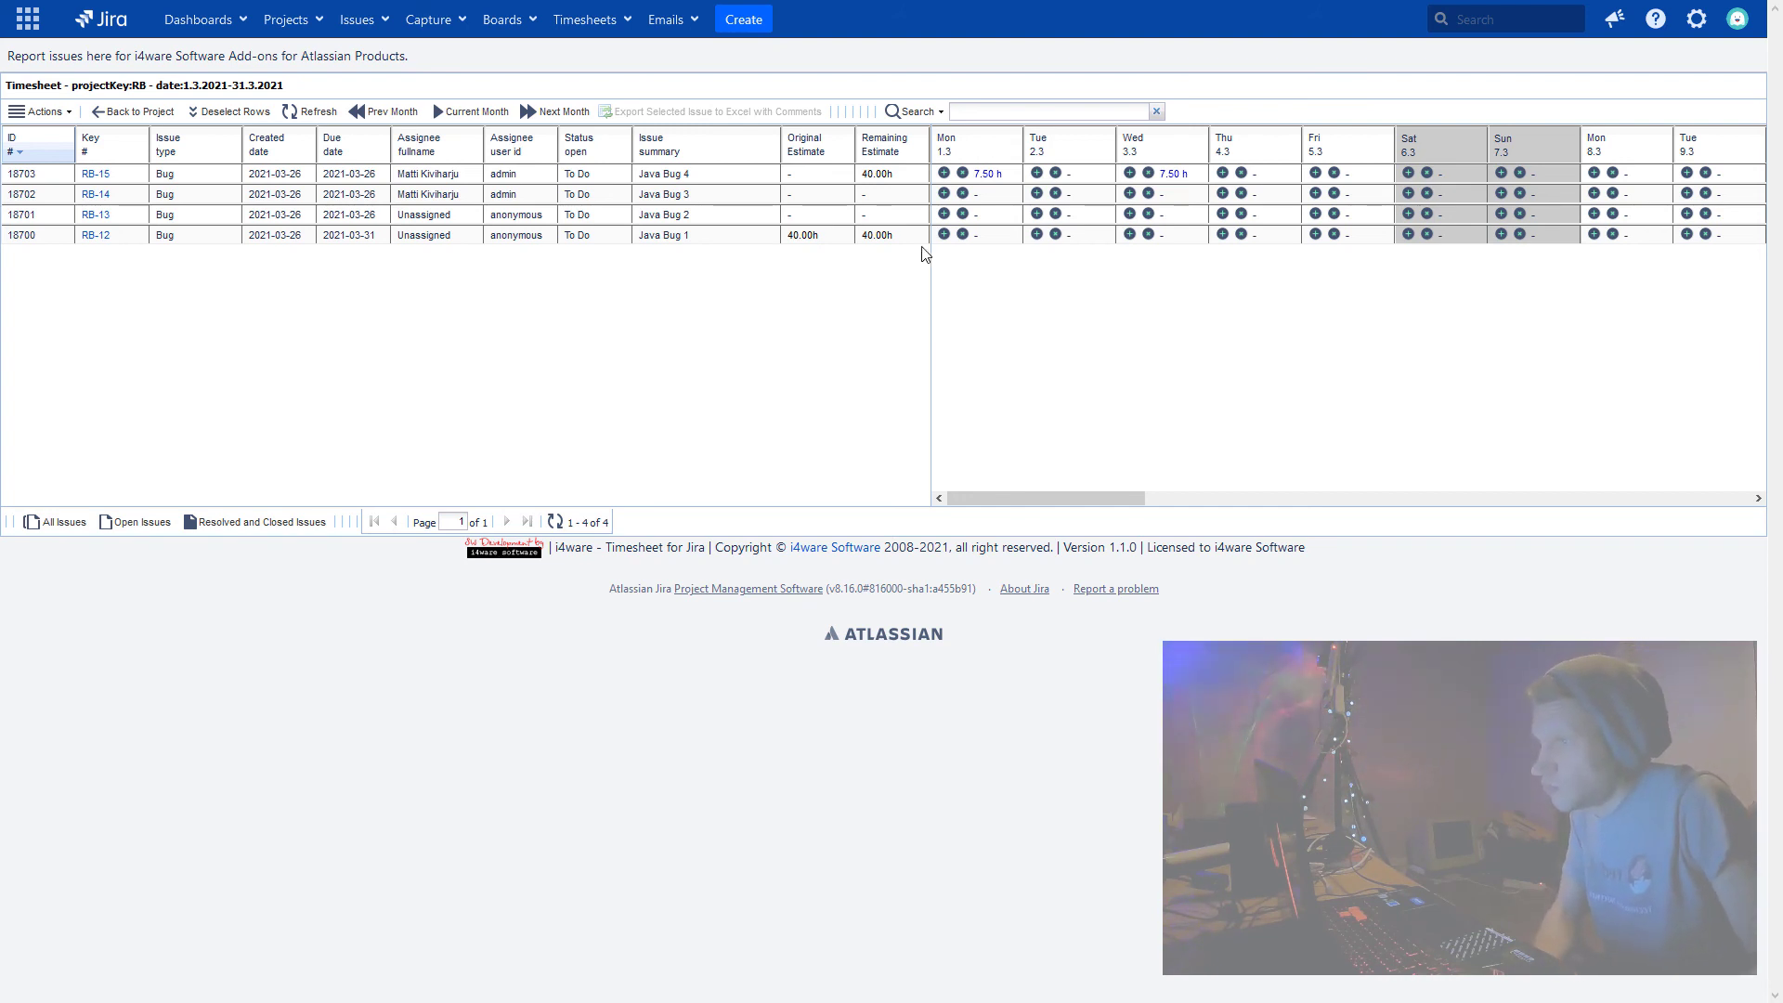
- Search the project timesheet by issue summary for "Bug"
left_click(940, 112)
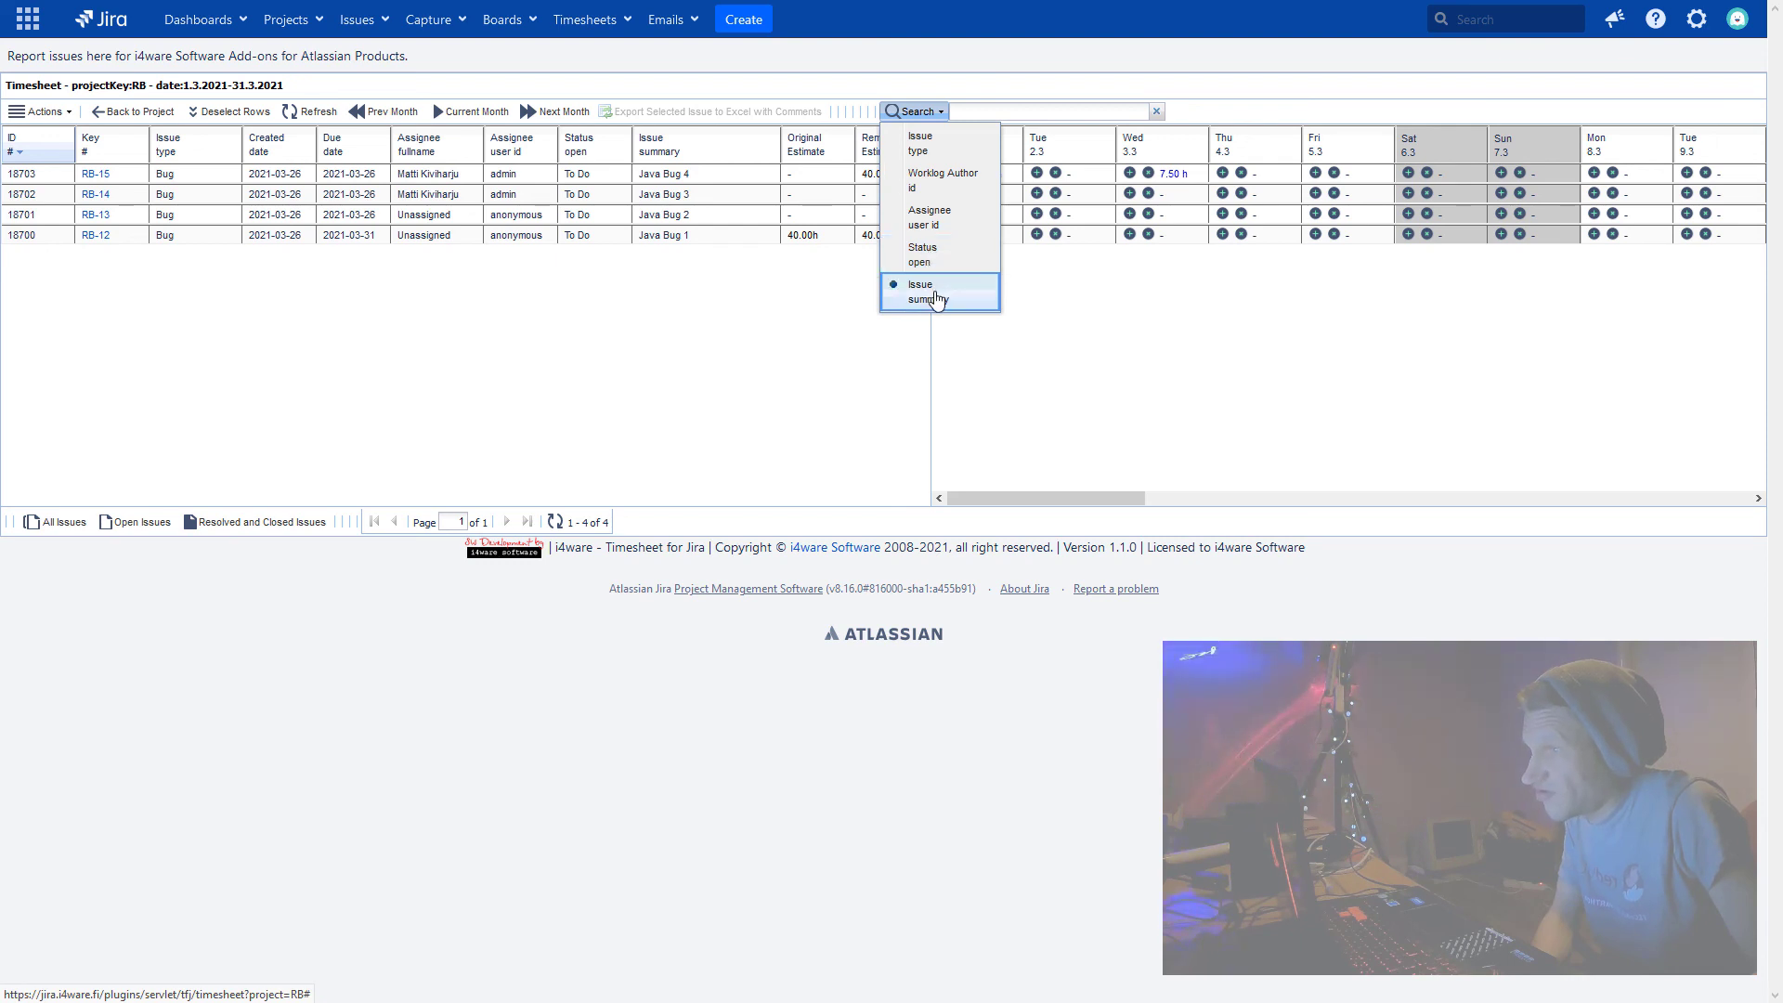
left_click(1035, 112)
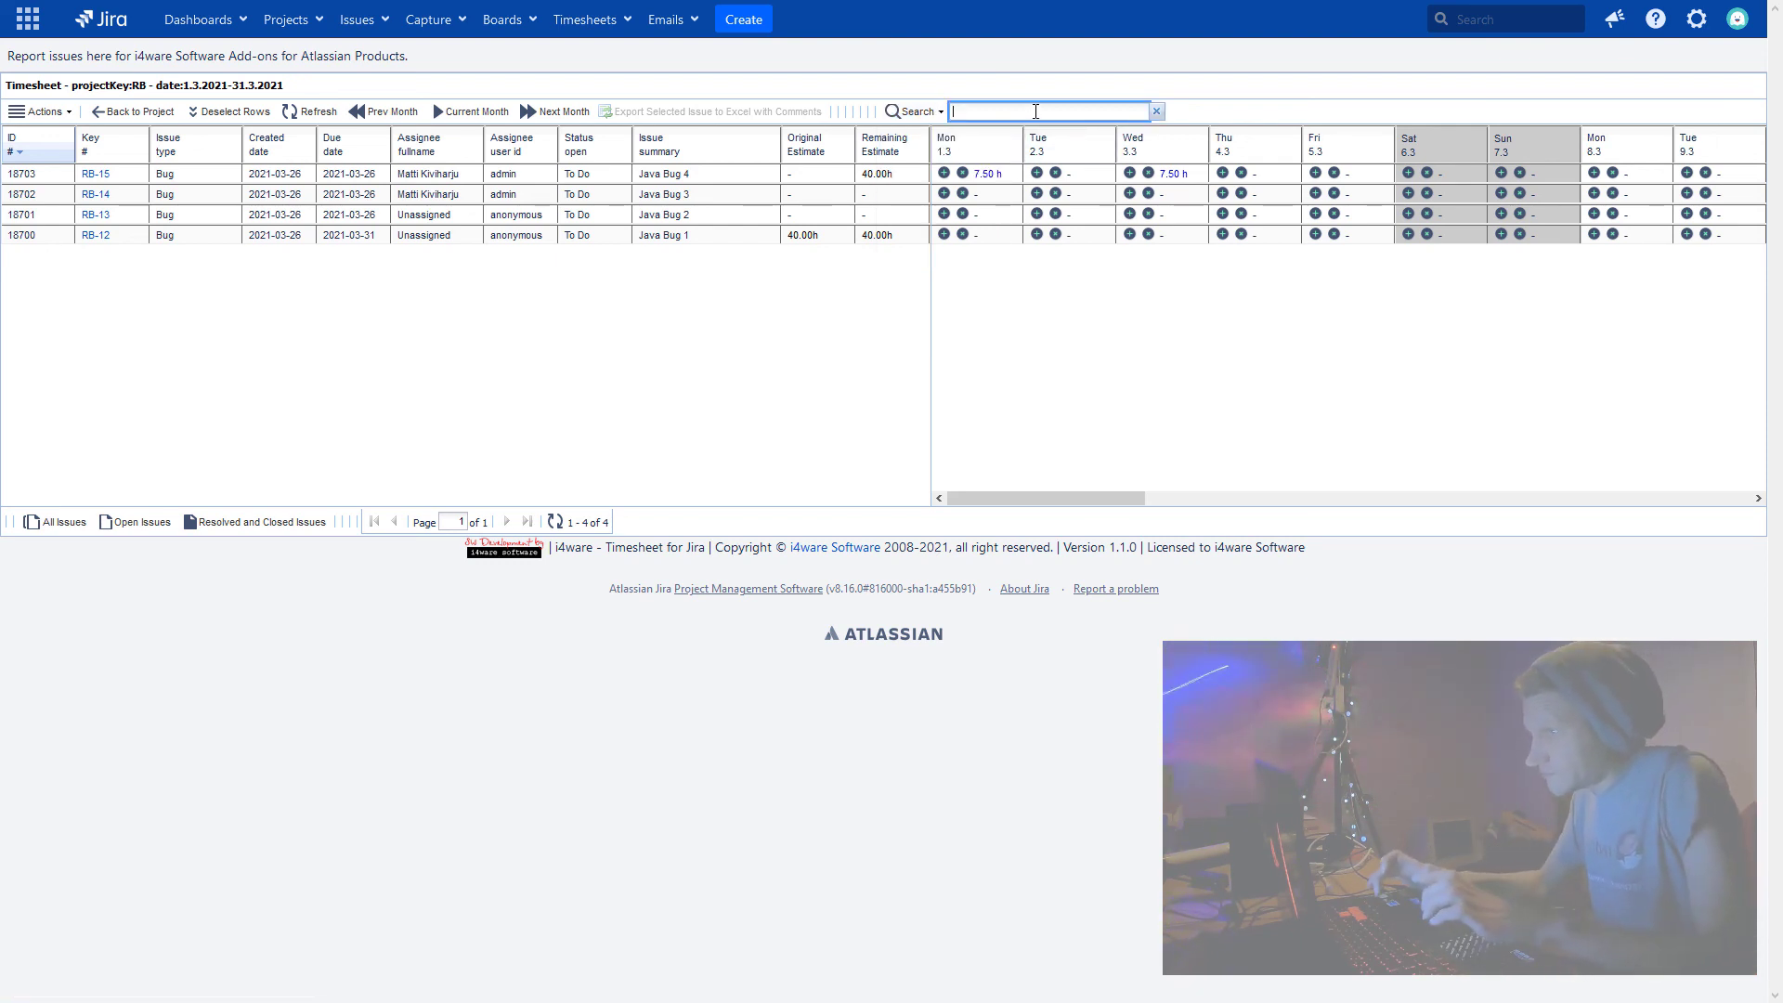
type("B")
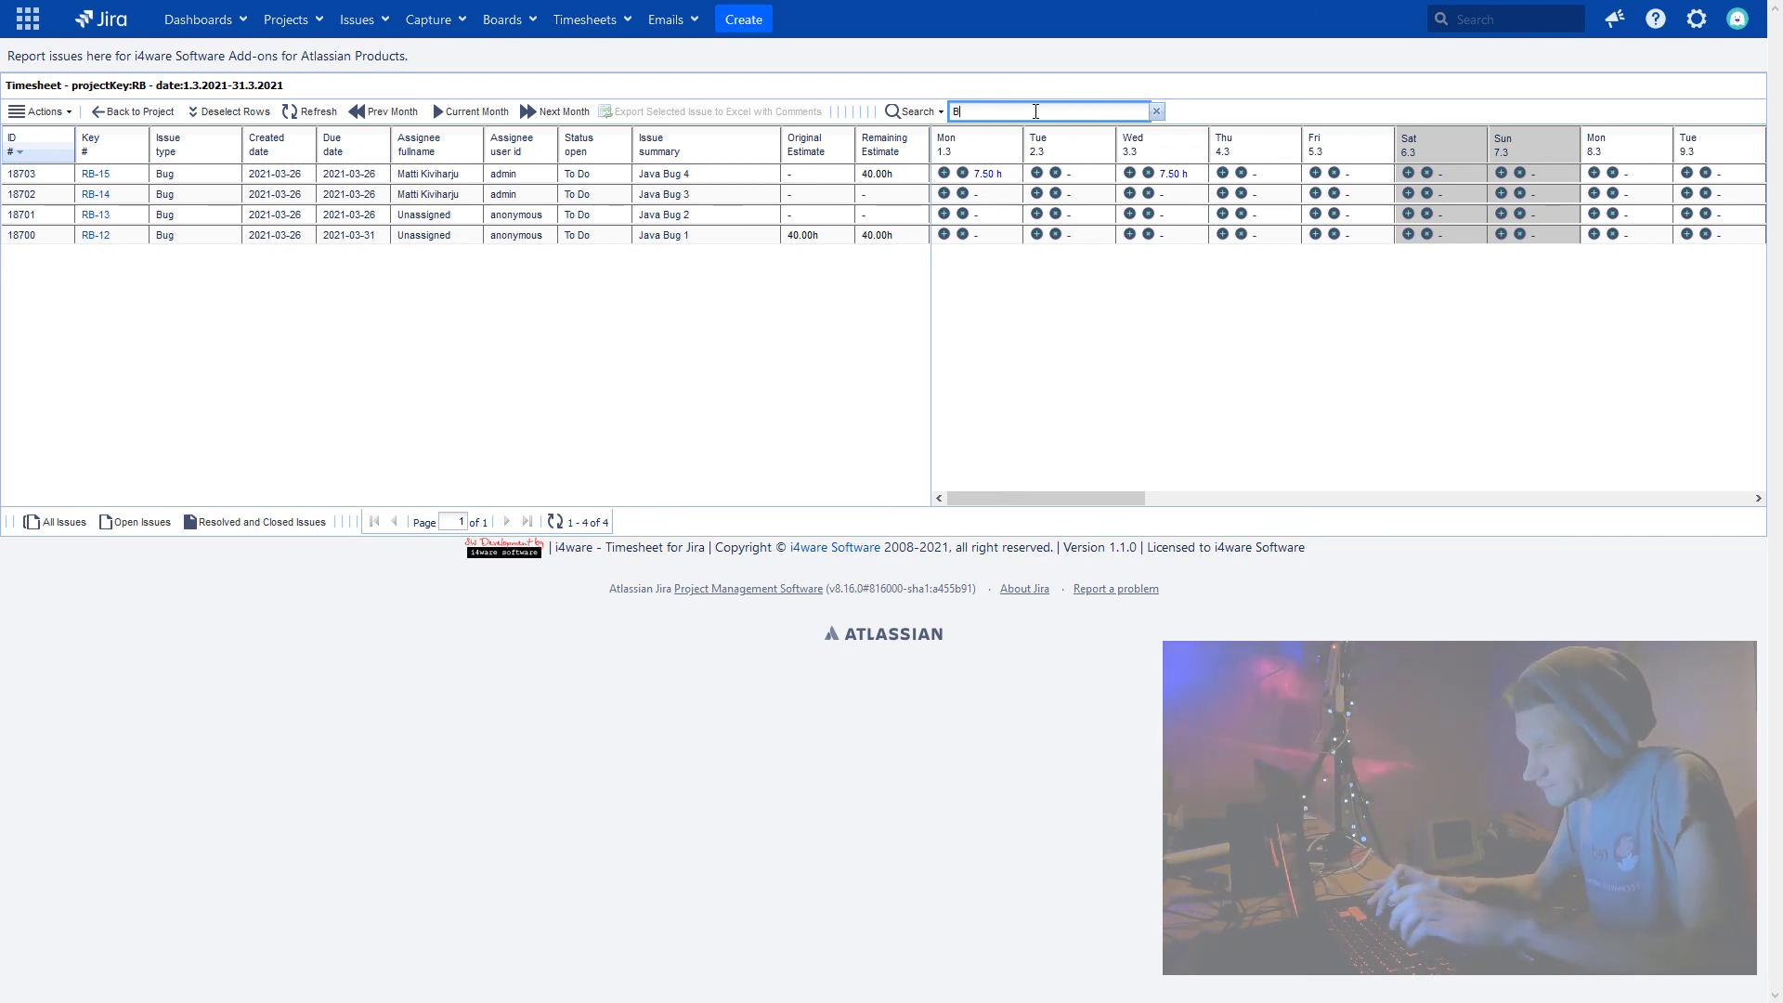
type("ug")
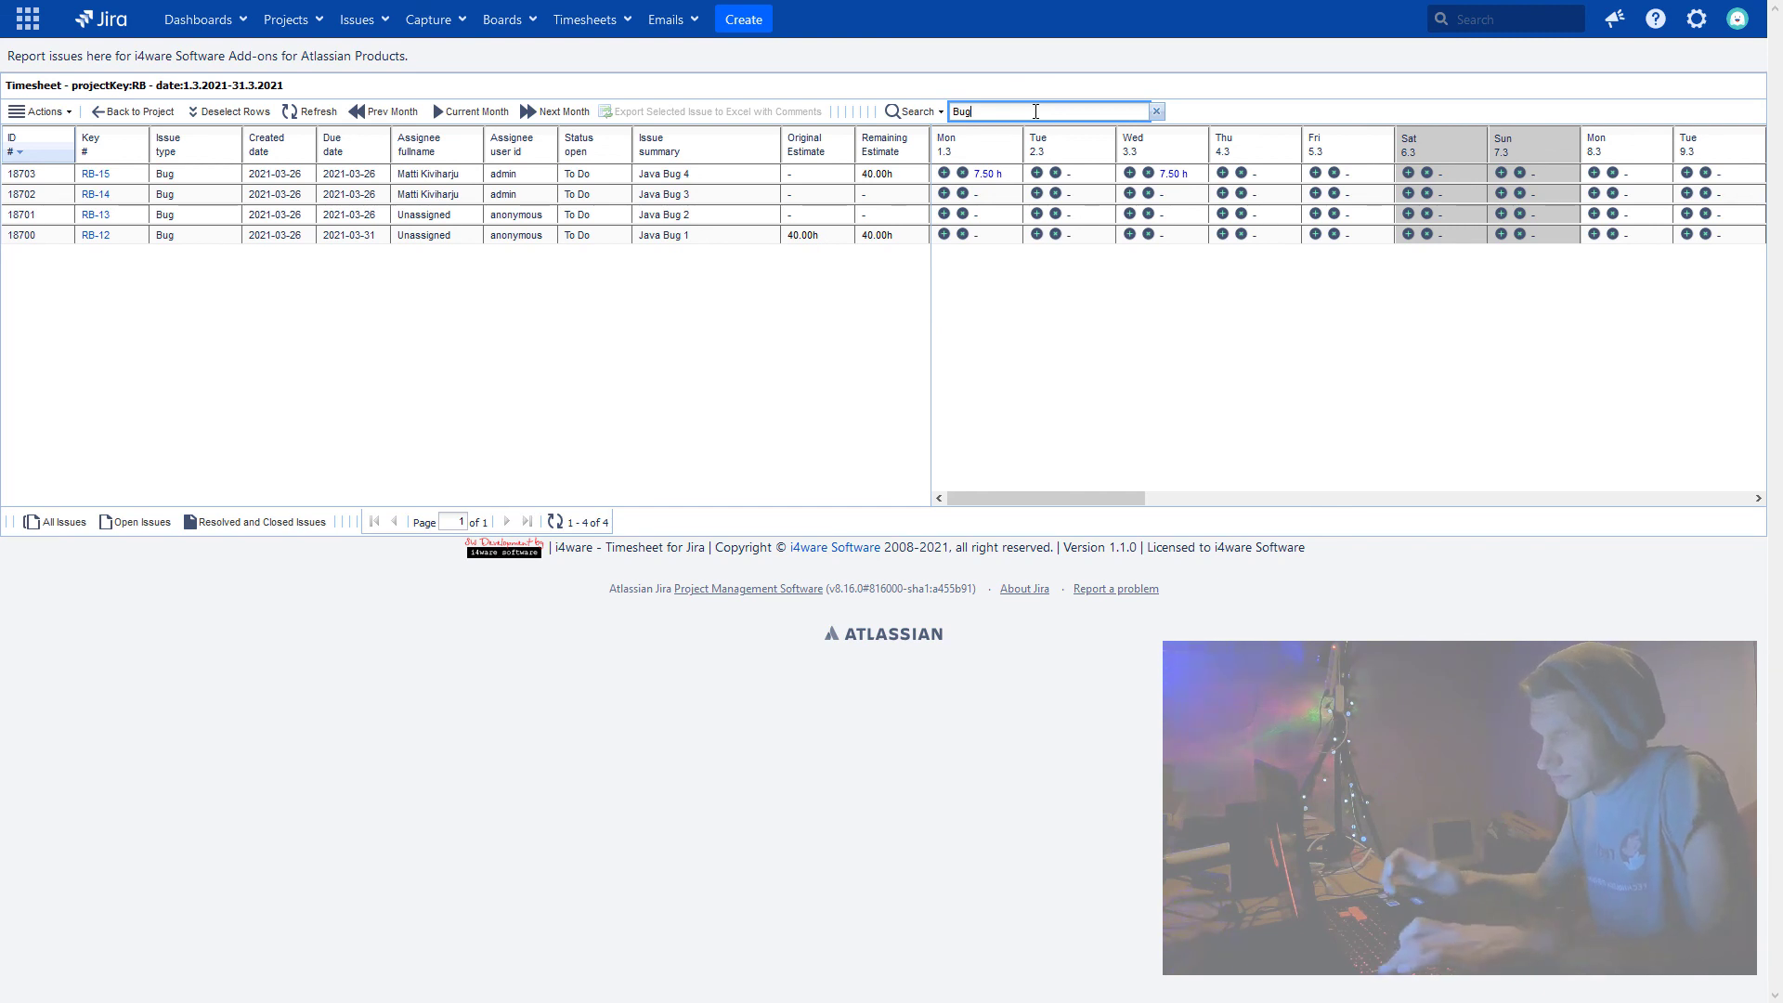
- Replace the issue summary search text with "4" to filter the issues, and clear the search
key("BackSpace")
key("BackSpace")
key("BackSpace")
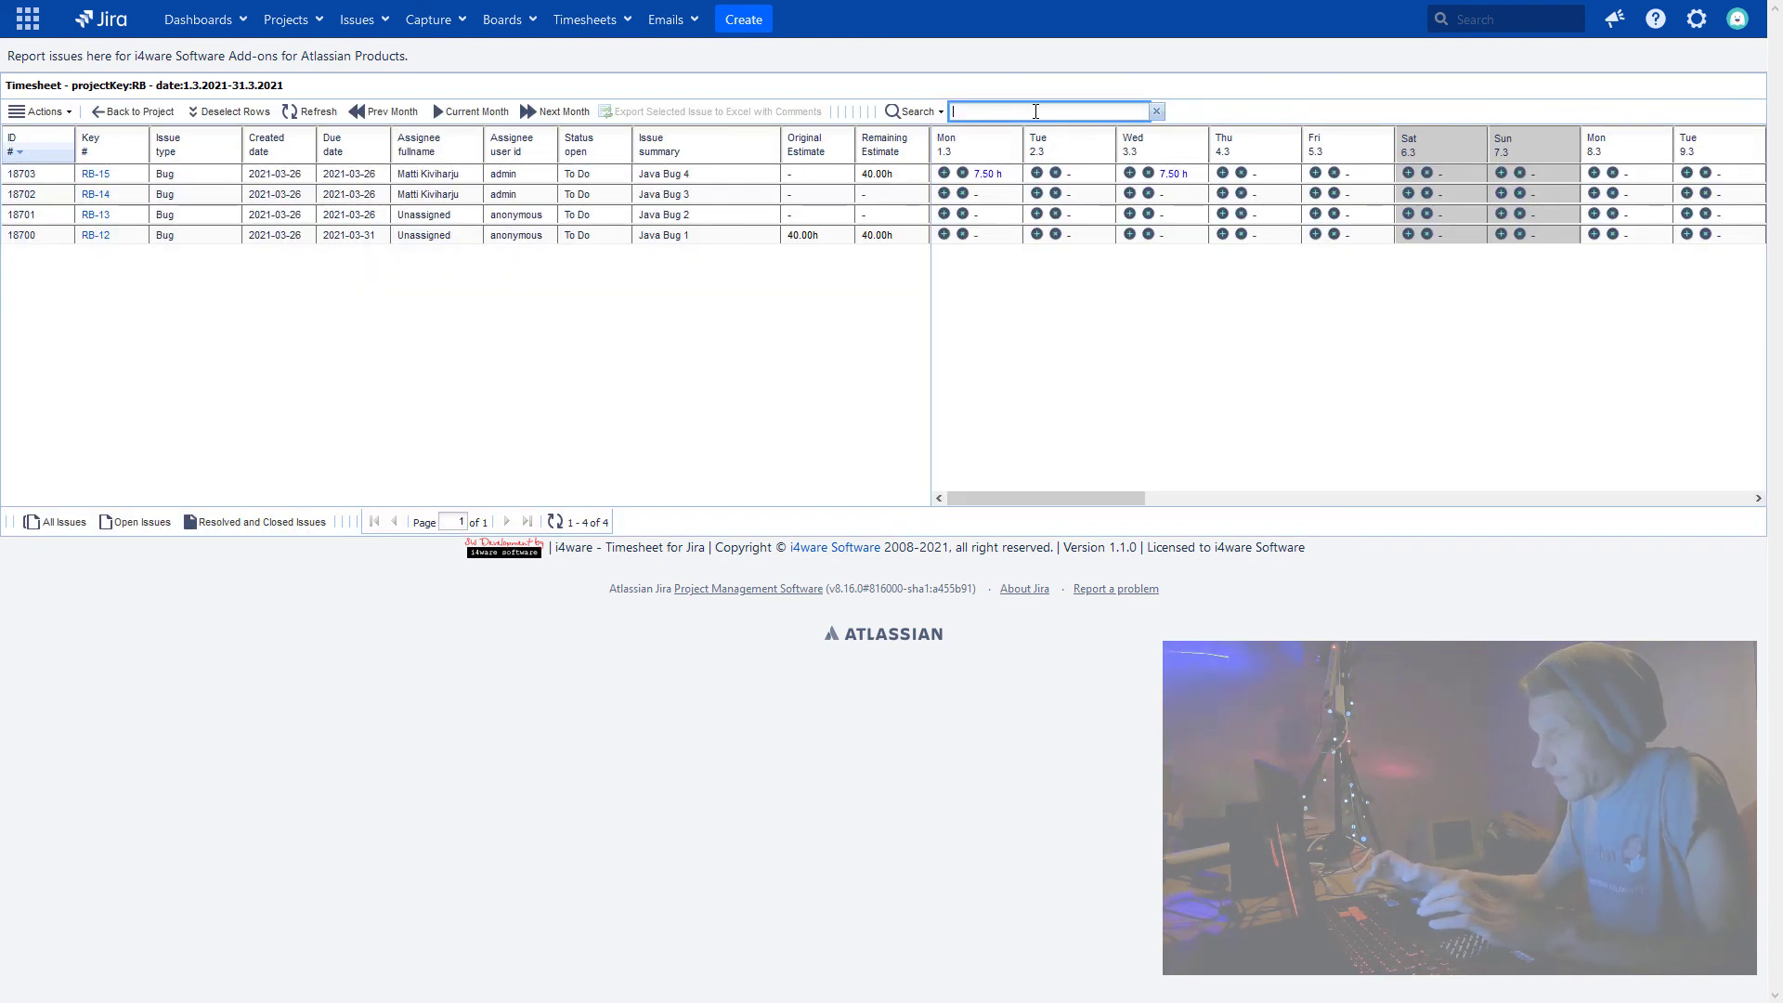
type("4")
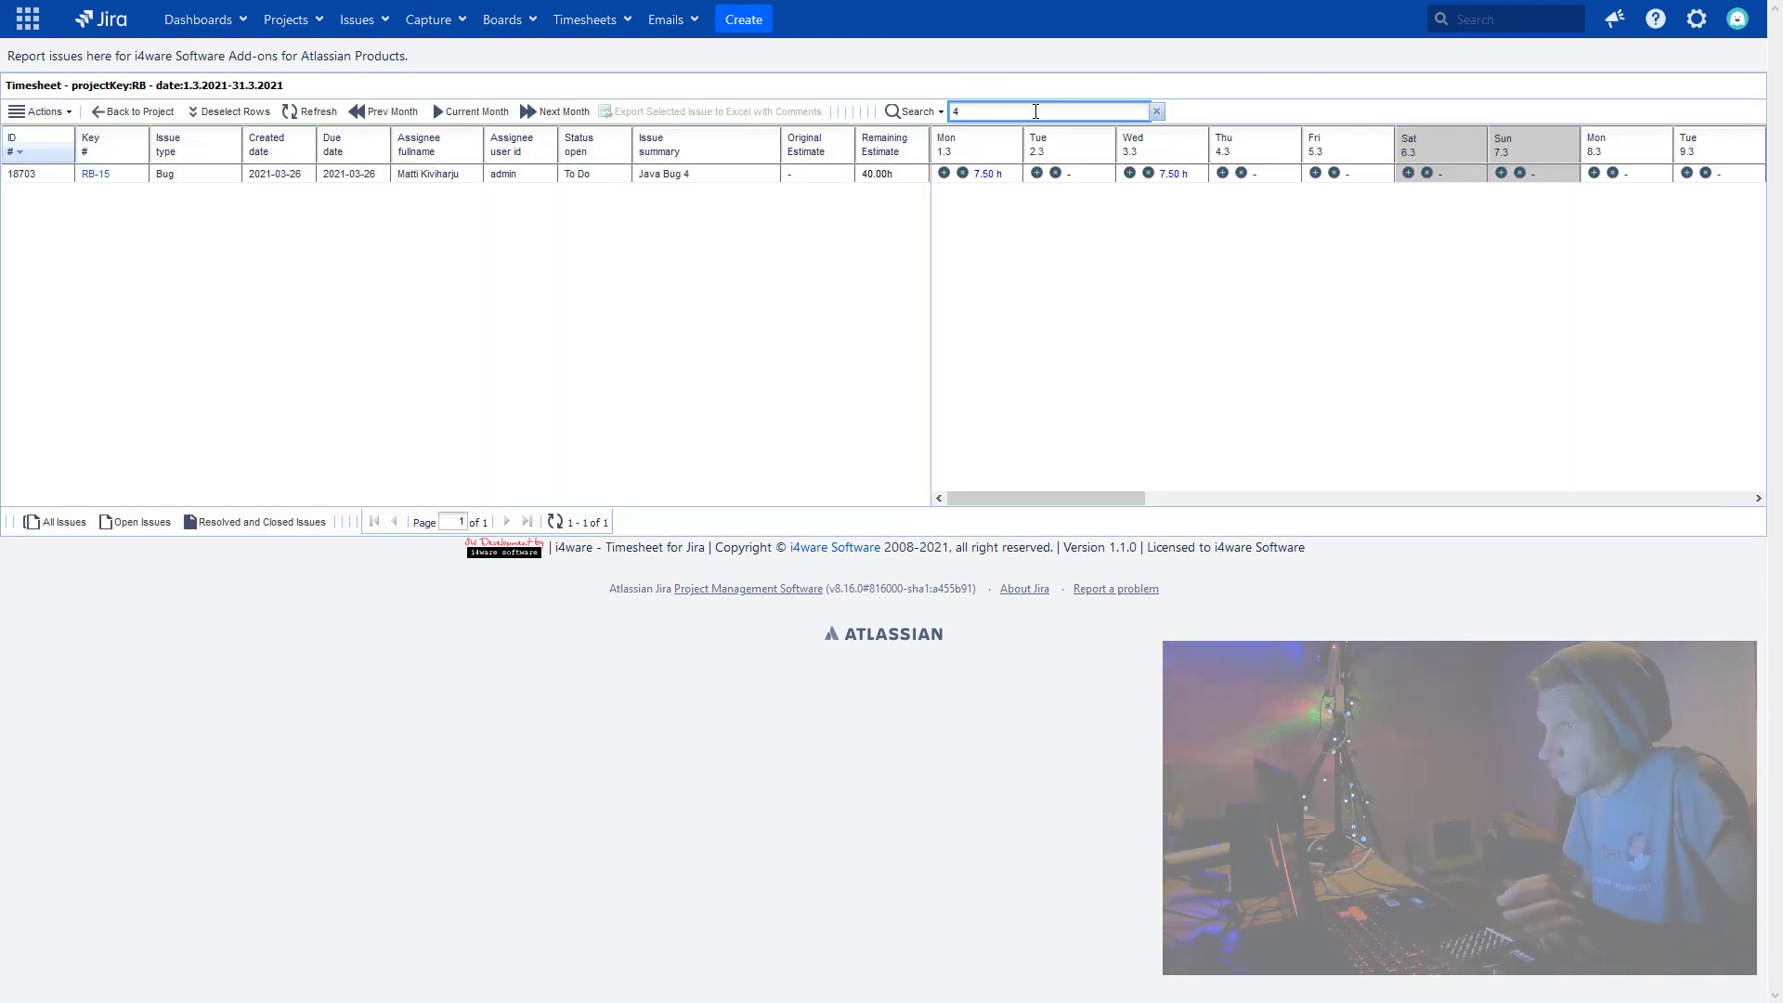
key("BackSpace")
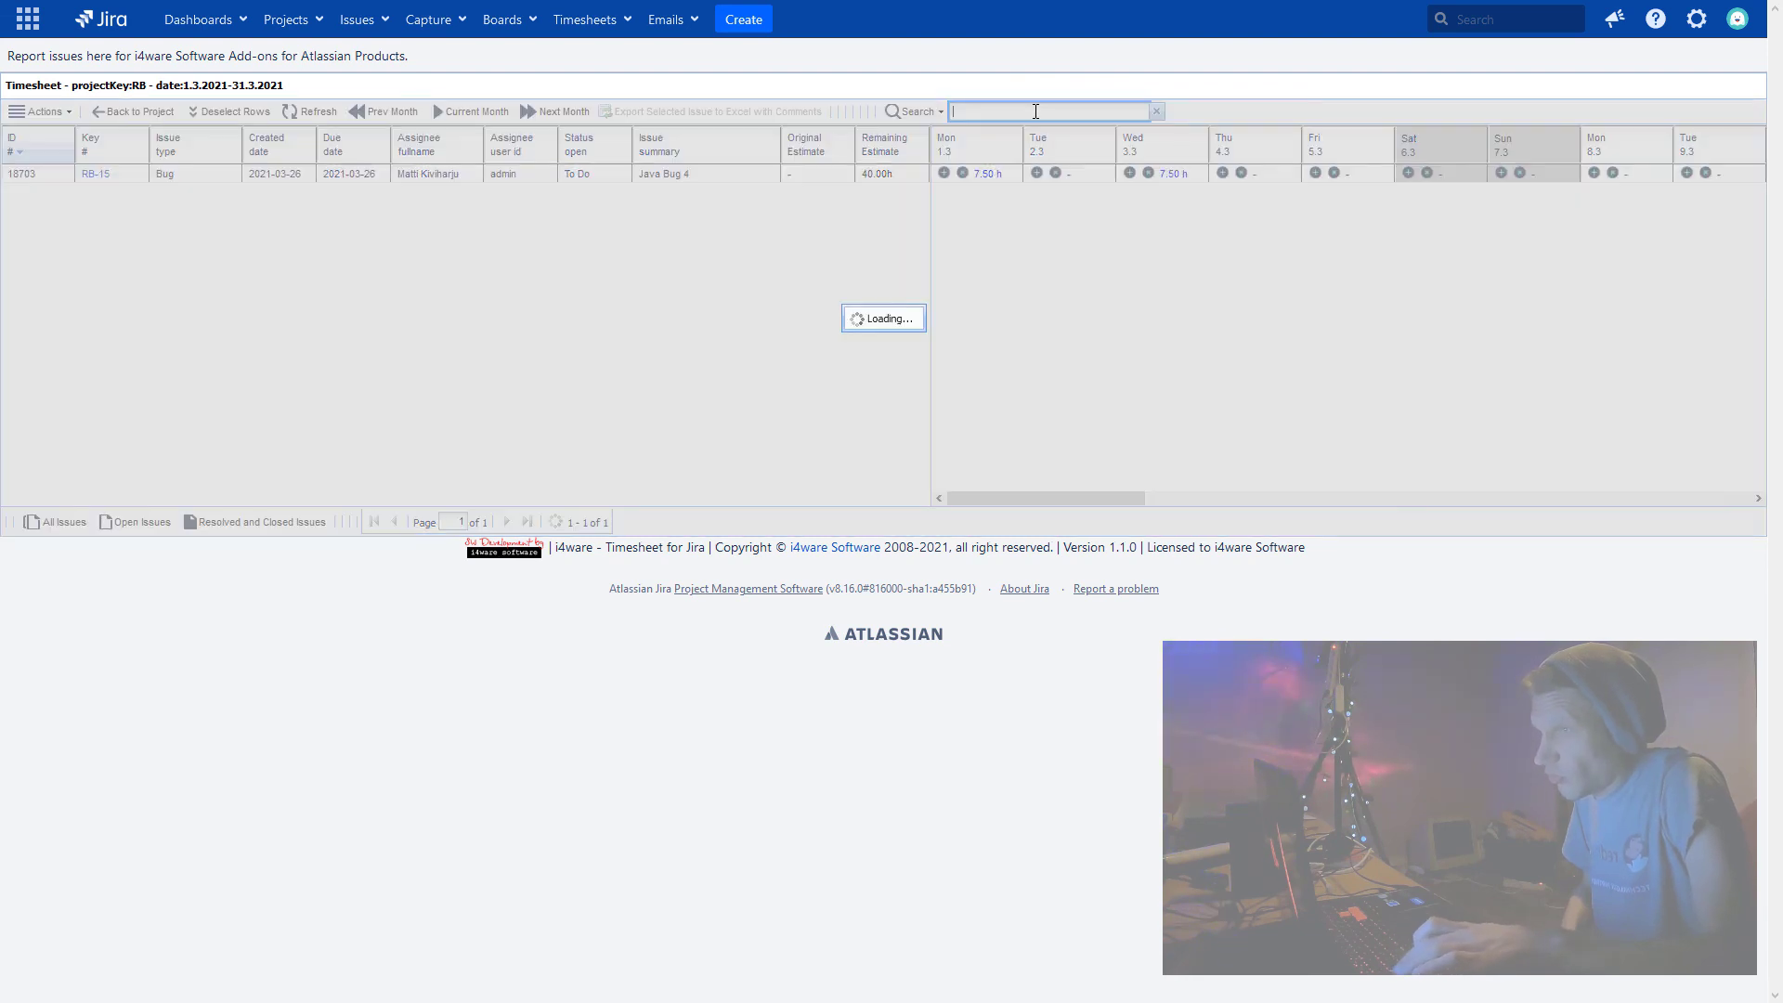